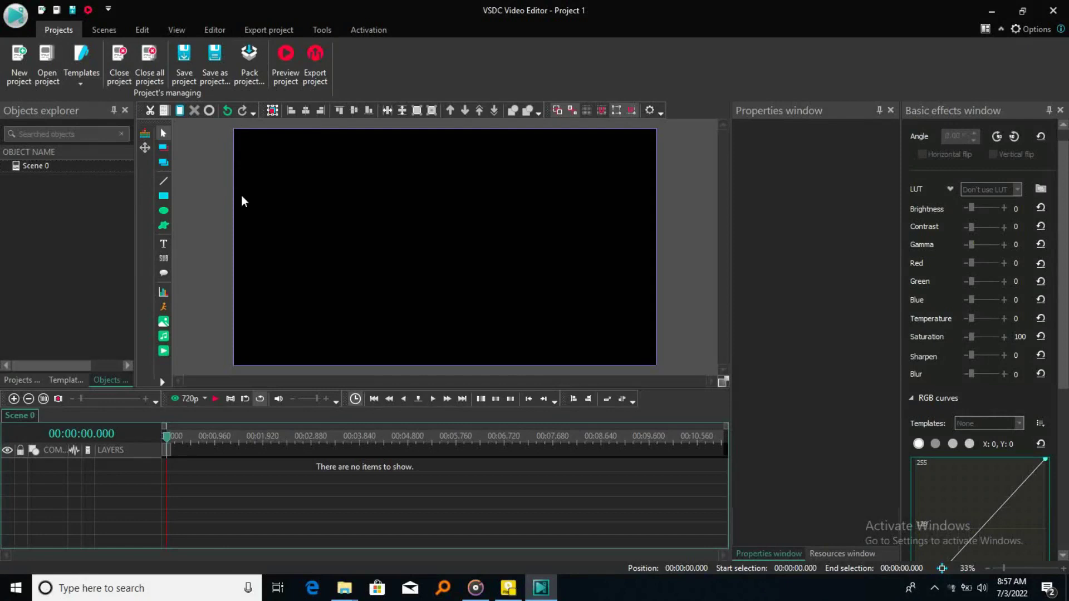
- Add a text object at the cursor position on a new layer, with a frame about 1136 by 143 near the scene's center
{"action": "left_click", "coordinate": [166, 242]}
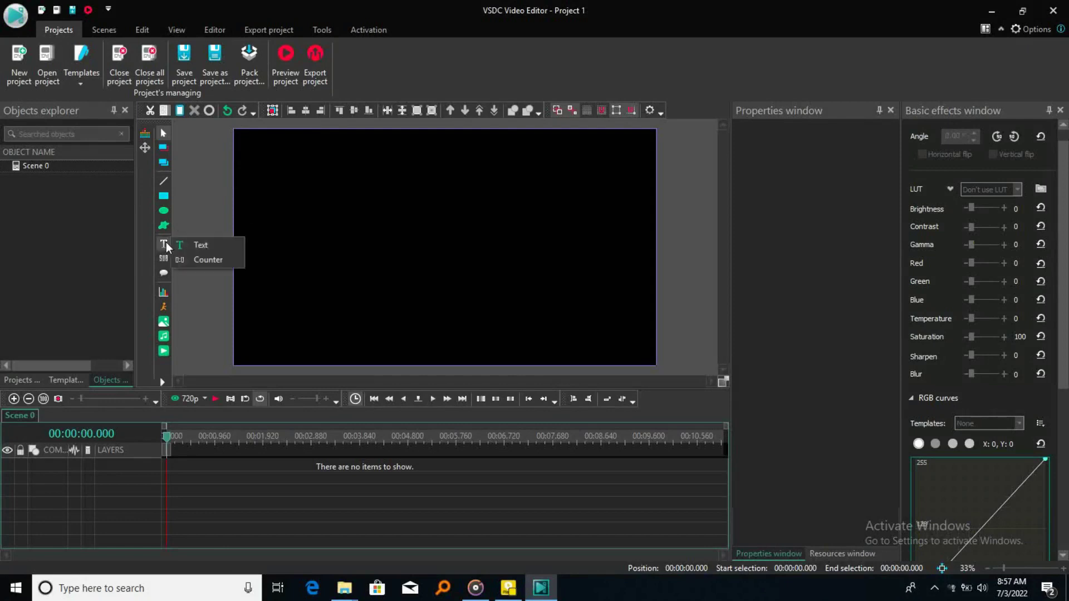
{"action": "left_click", "coordinate": [195, 243]}
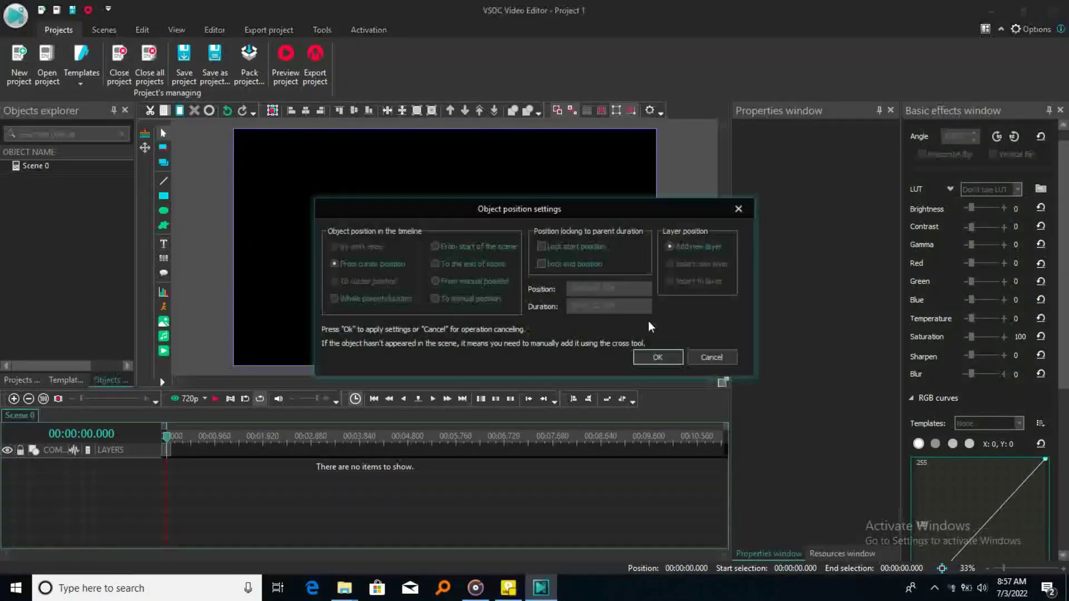
{"action": "left_click", "coordinate": [647, 355]}
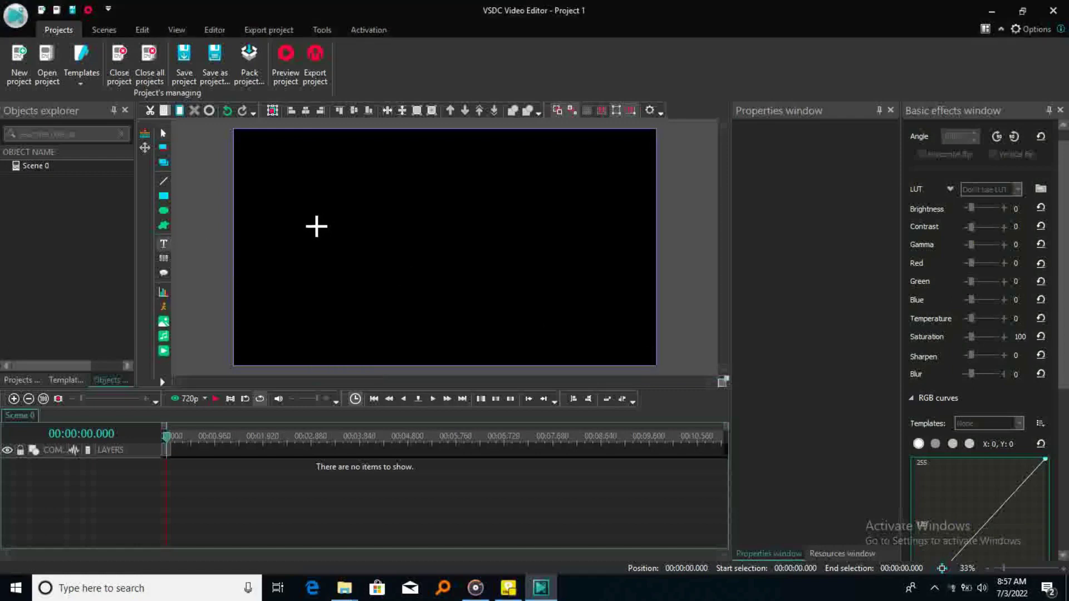
{"action": "left_click", "coordinate": [312, 221]}
{"action": "left_click_drag", "start_coordinate": [367, 258], "coordinate": [564, 254]}
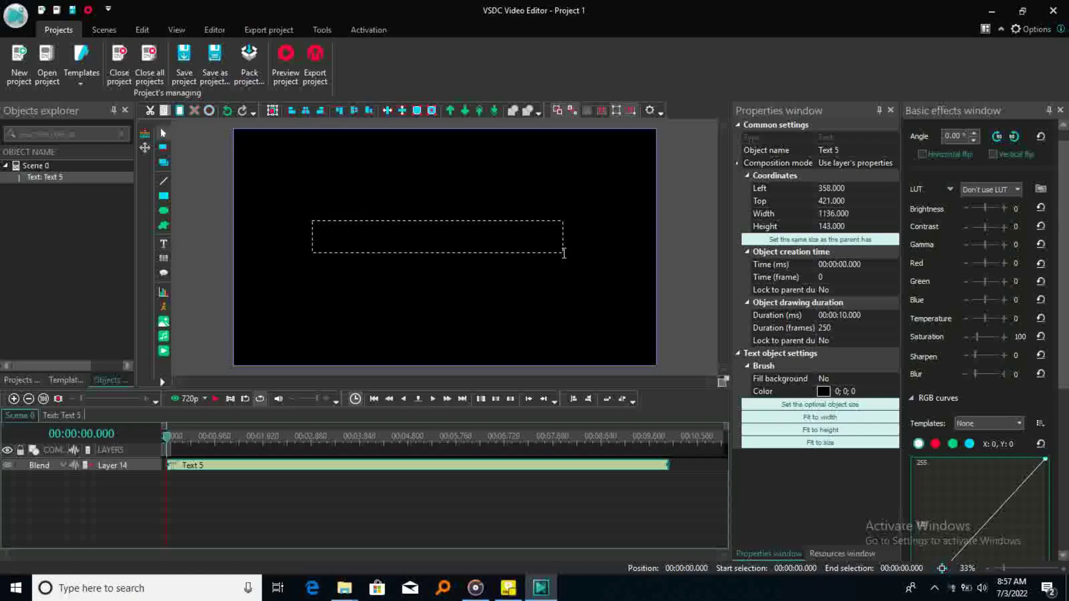
- Enter the title BARIKIWA ONLINE TV and fit the text to the frame size
{"action": "type", "text": "BARIK"}
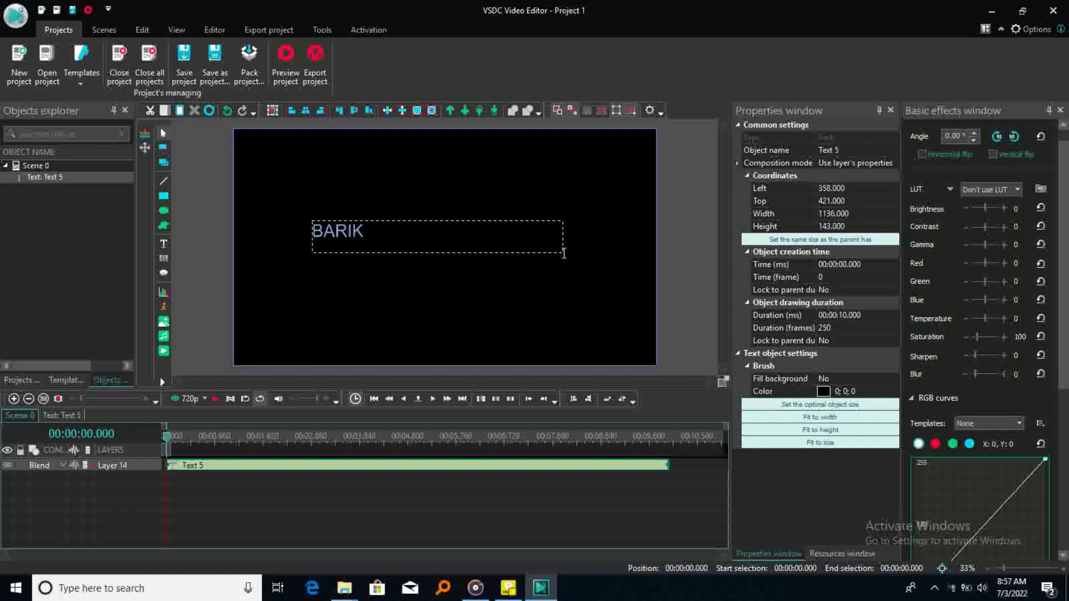
{"action": "type", "text": "IWA ONLIN"}
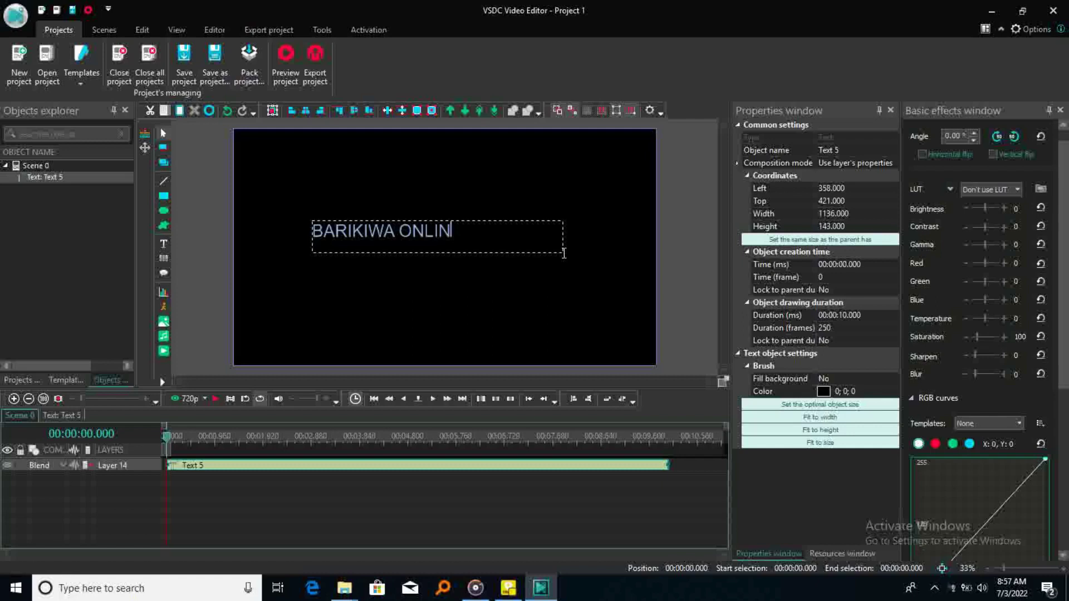
{"action": "type", "text": "E TV"}
{"action": "left_click", "coordinate": [817, 443]}
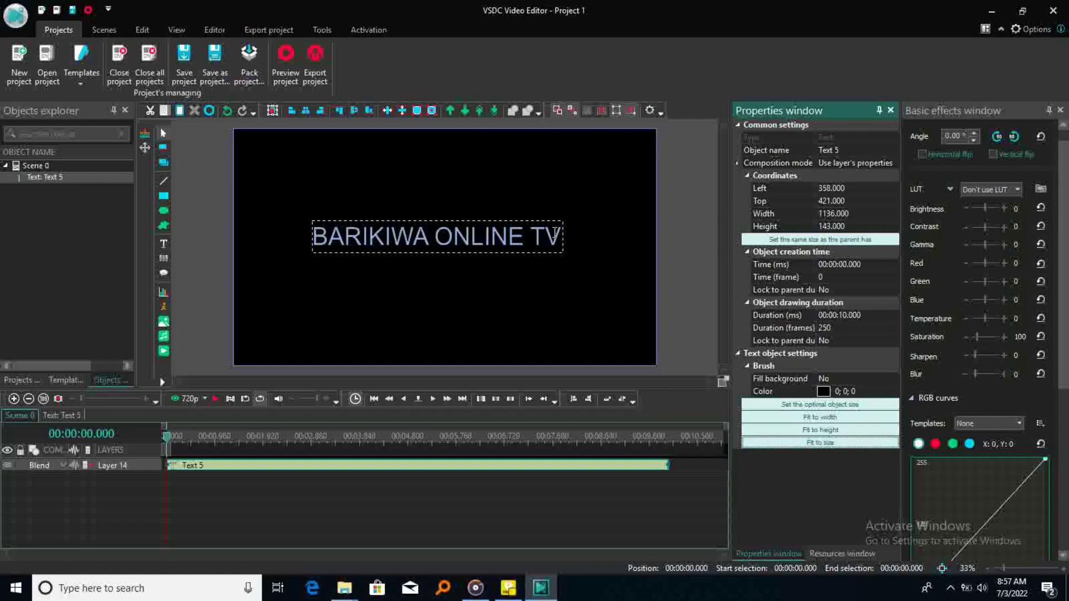
- Set the whole title's Faux Bold weight to Extra bold
{"action": "left_click_drag", "start_coordinate": [563, 237], "coordinate": [310, 237]}
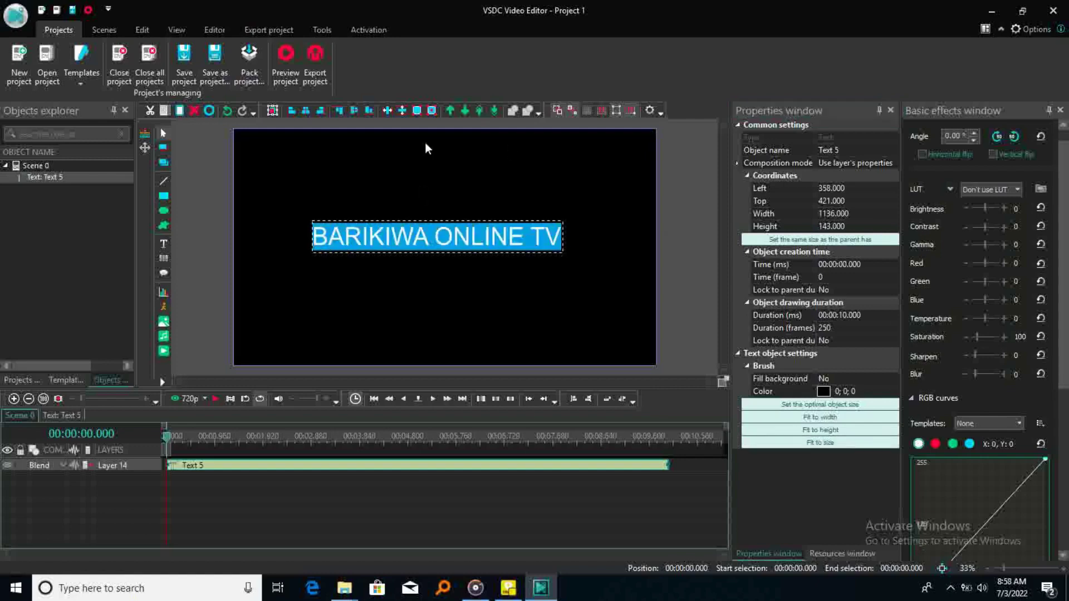
{"action": "left_click", "coordinate": [215, 29]}
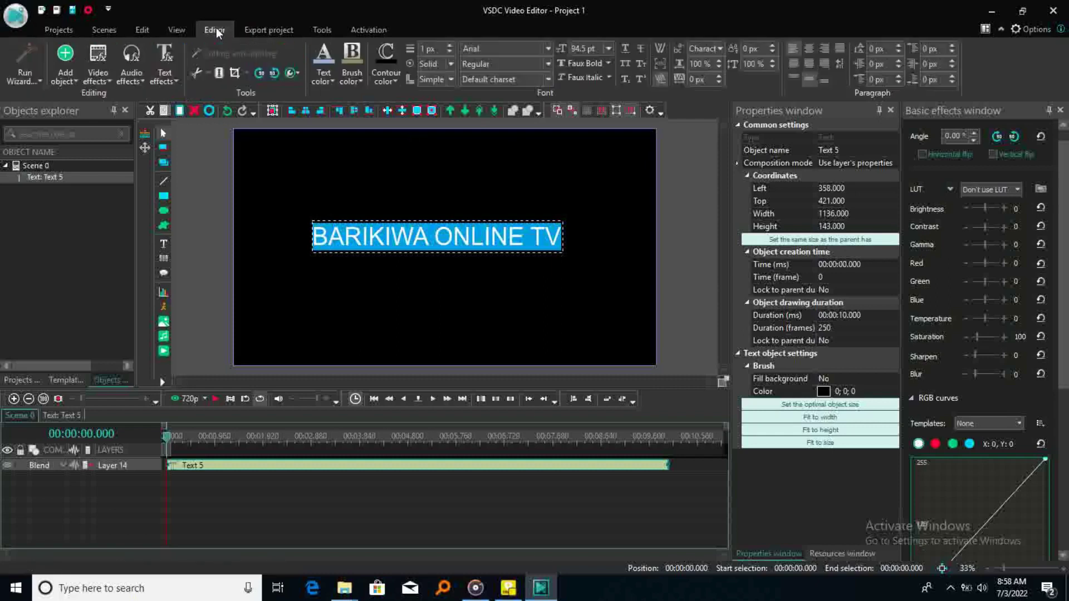
{"action": "left_click", "coordinate": [609, 64]}
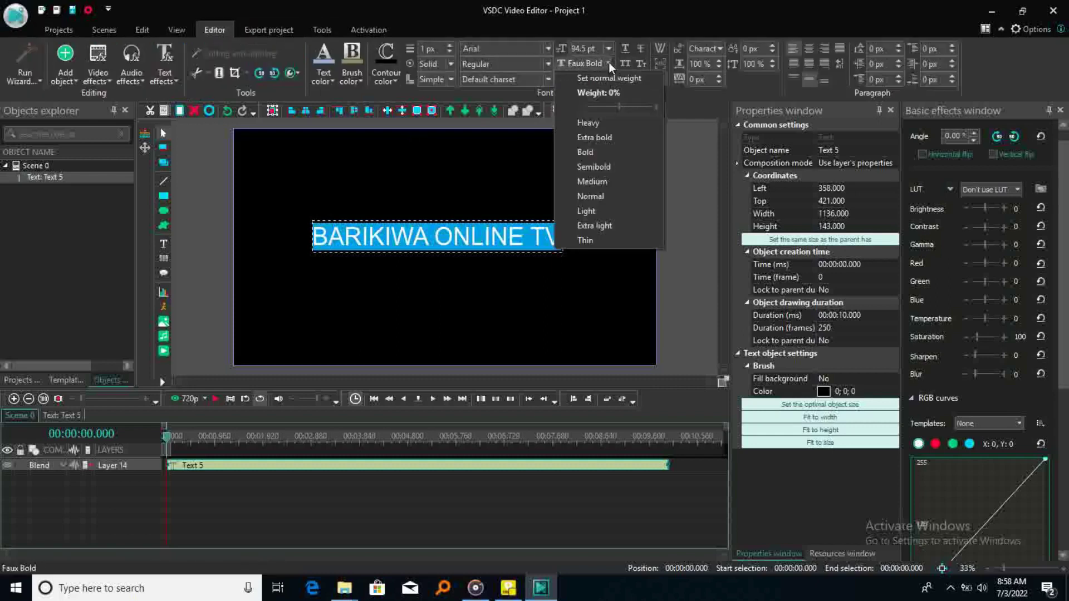
{"action": "left_click", "coordinate": [597, 137]}
{"action": "left_click", "coordinate": [549, 175]}
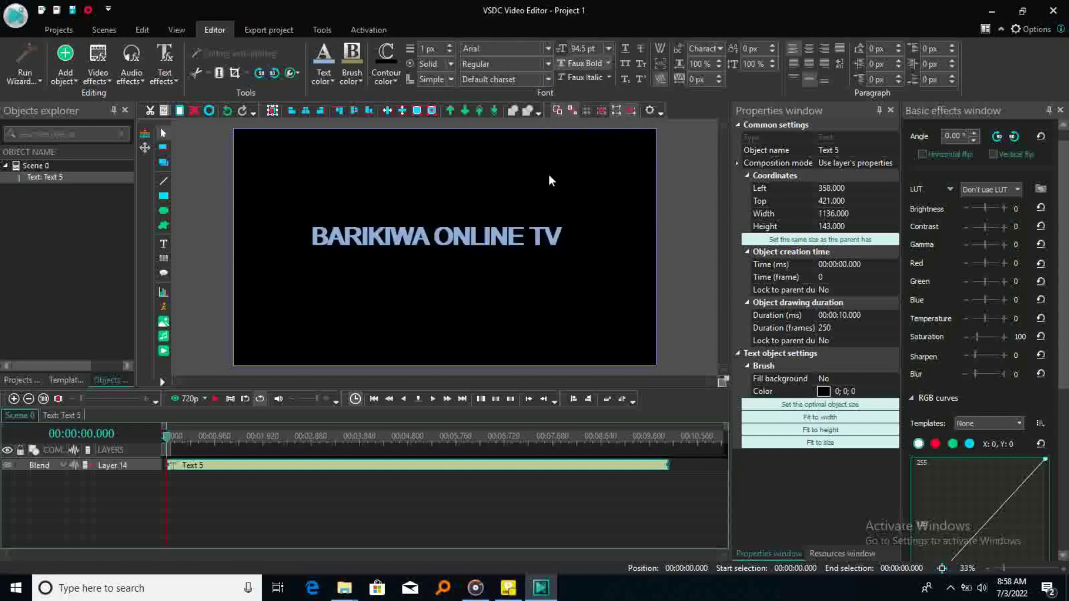
- Move the title closer to the scene's center, to about 431 left and 436 top
{"action": "left_click", "coordinate": [466, 229]}
{"action": "left_click_drag", "start_coordinate": [451, 237], "coordinate": [467, 241]}
{"action": "left_click", "coordinate": [449, 189]}
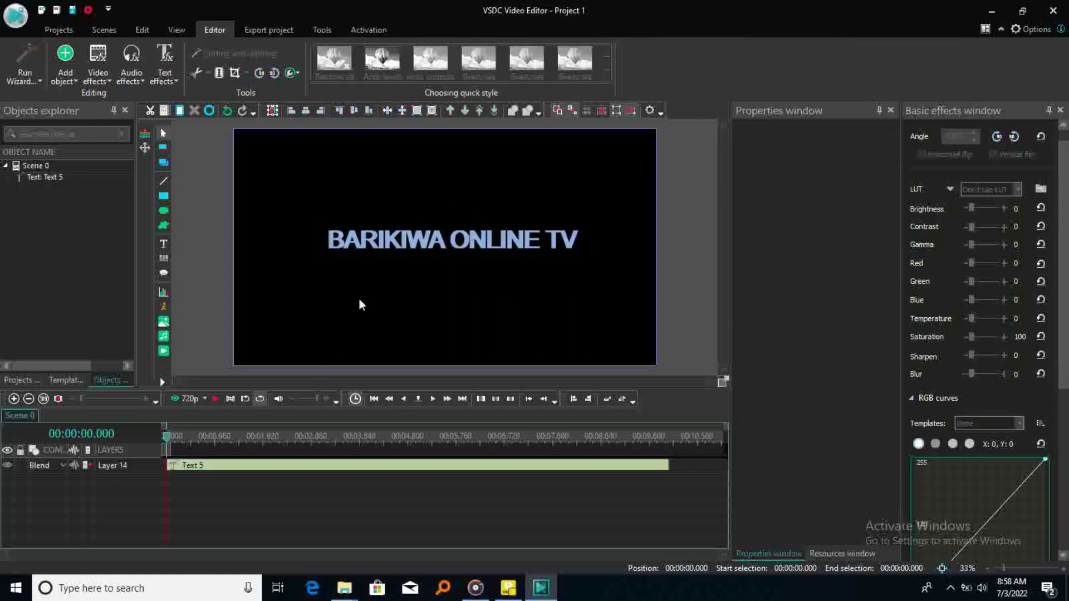
- Apply a Fade In transparency effect to the title, positioned from the start of the scene
{"action": "left_click", "coordinate": [247, 472]}
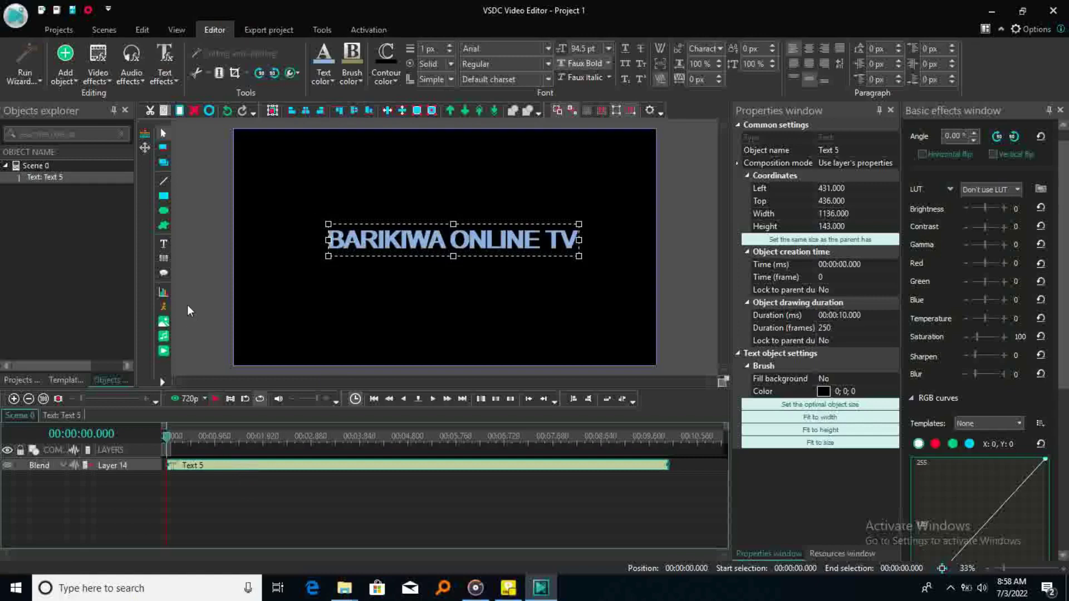
{"action": "left_click", "coordinate": [109, 81]}
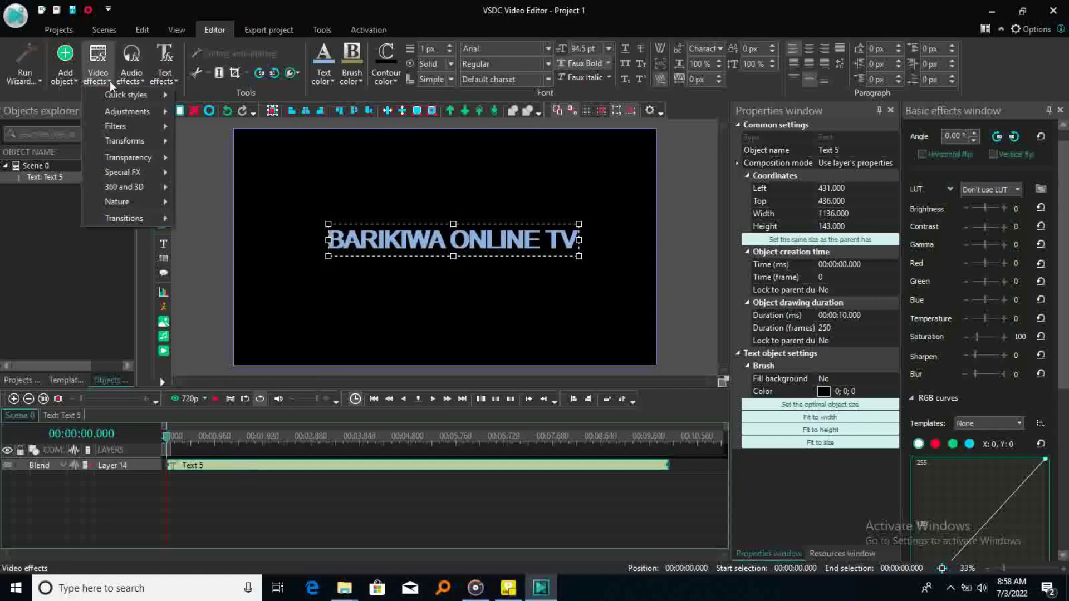
{"action": "mouse_move", "coordinate": [122, 154]}
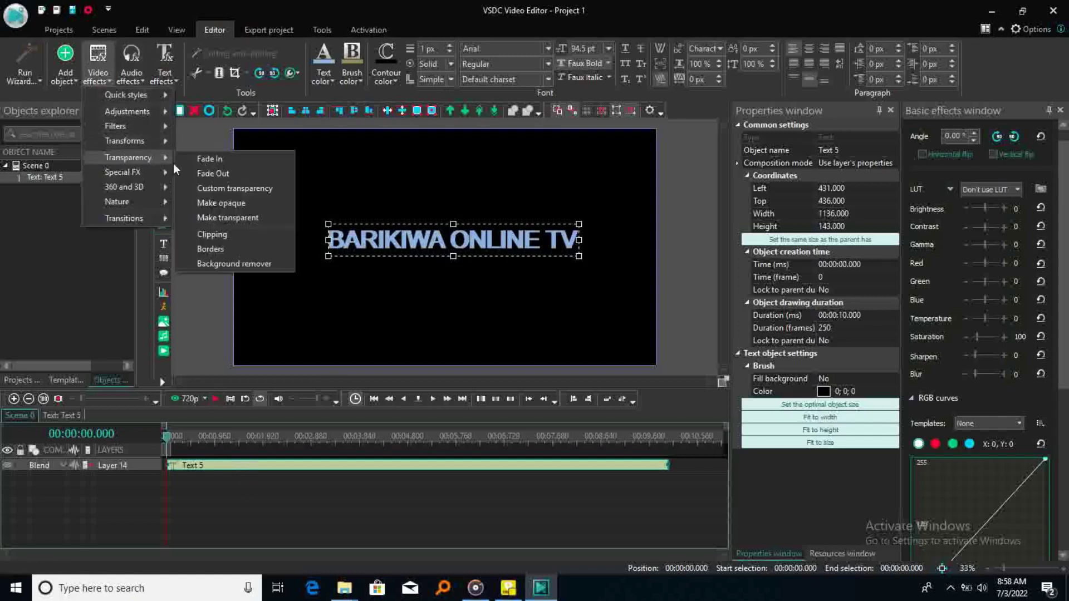
{"action": "left_click", "coordinate": [216, 158]}
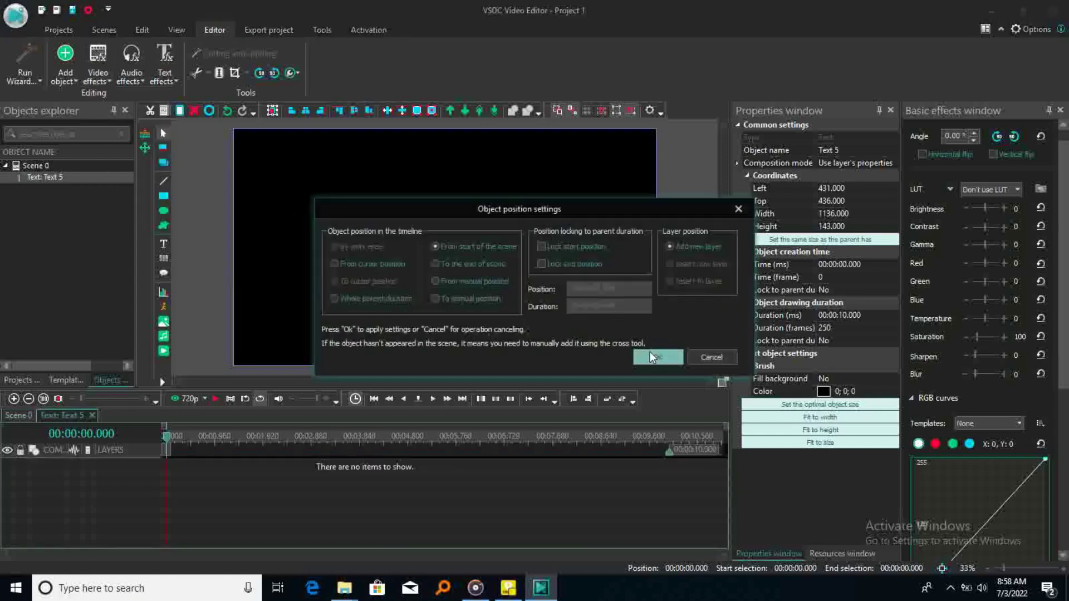
{"action": "left_click", "coordinate": [650, 357]}
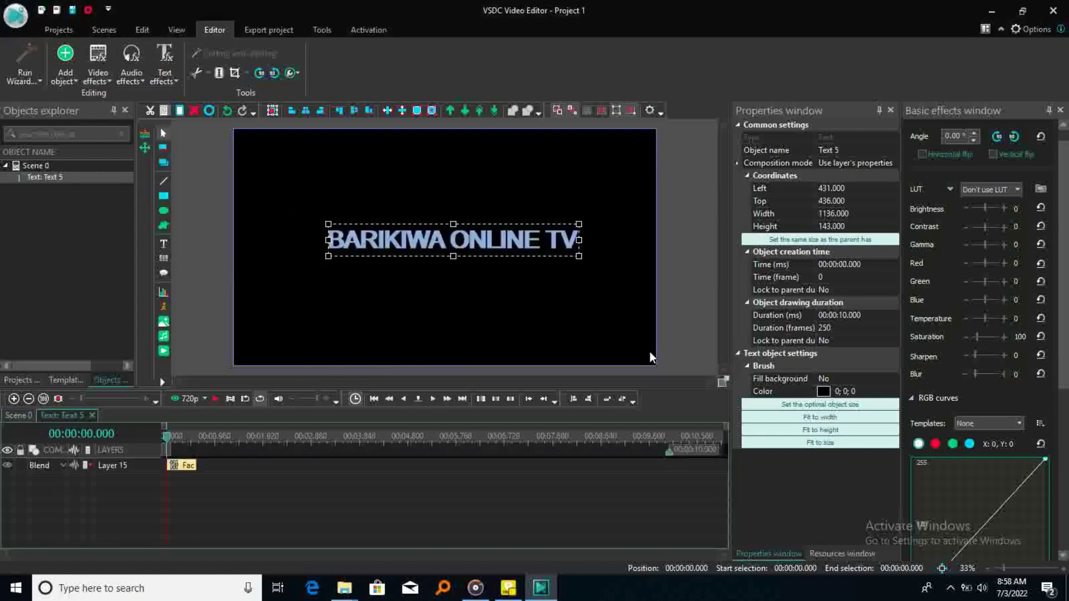
- Preview the title's fade-in, then return to the main scene timeline and move the playhead back to 00:00:00.920
{"action": "left_click", "coordinate": [214, 399]}
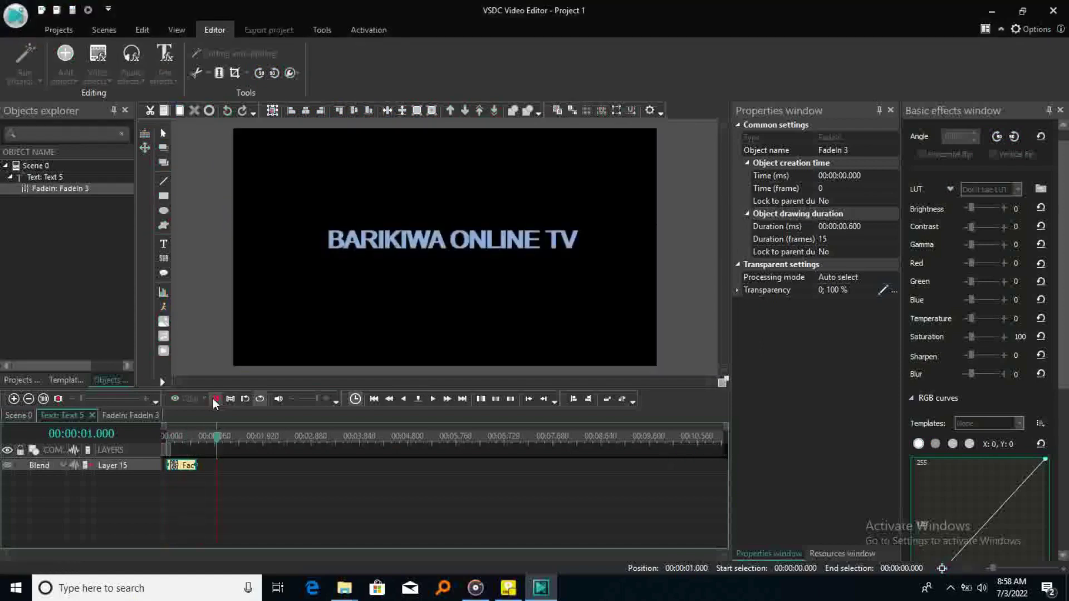
{"action": "left_click", "coordinate": [214, 399]}
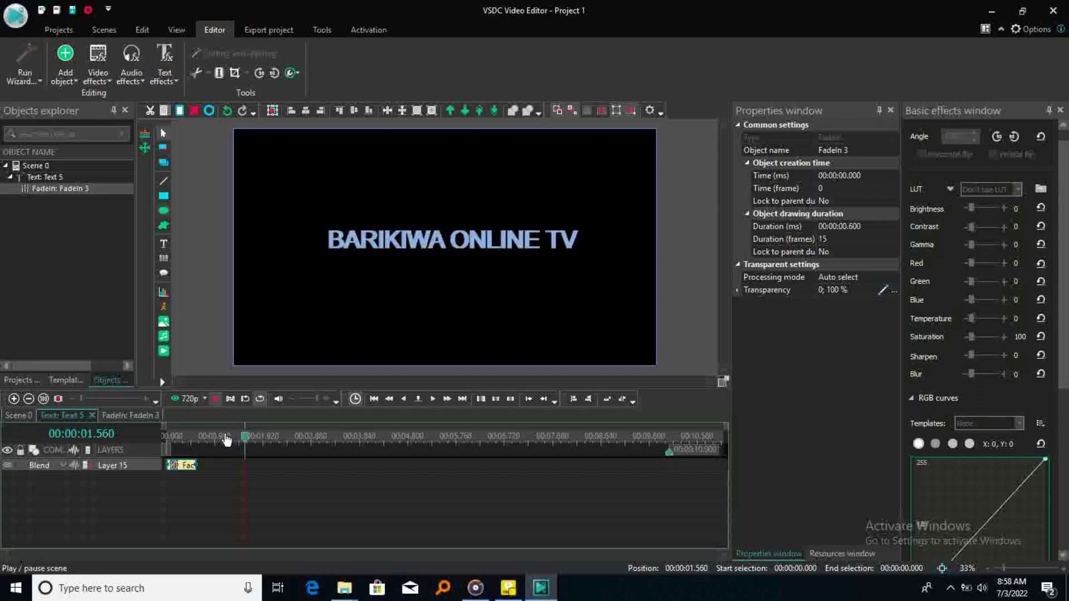
{"action": "left_click", "coordinate": [93, 416]}
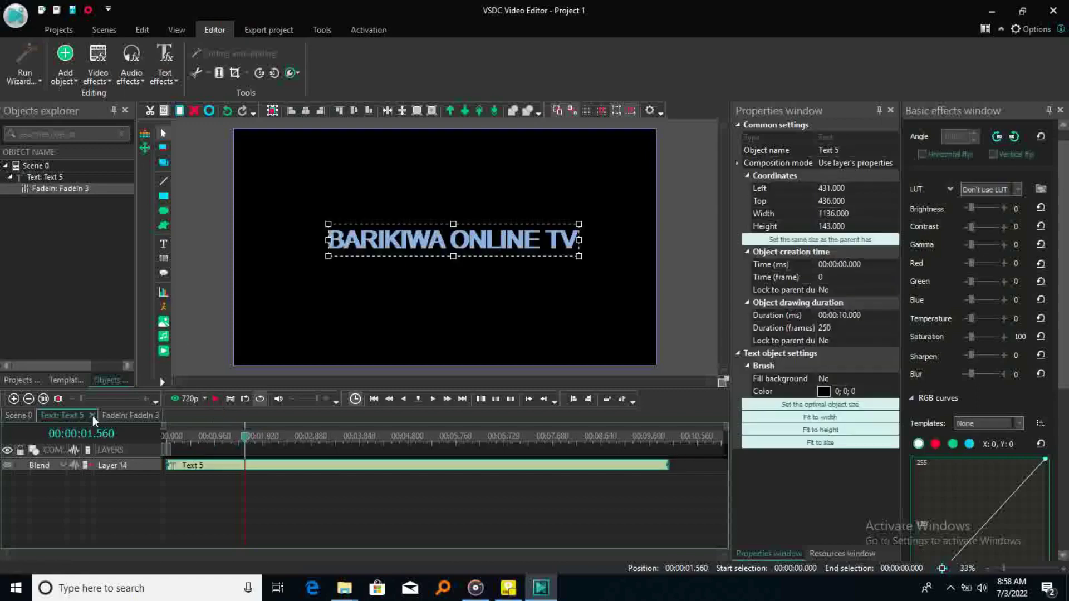
{"action": "left_click_drag", "start_coordinate": [247, 440], "coordinate": [194, 440]}
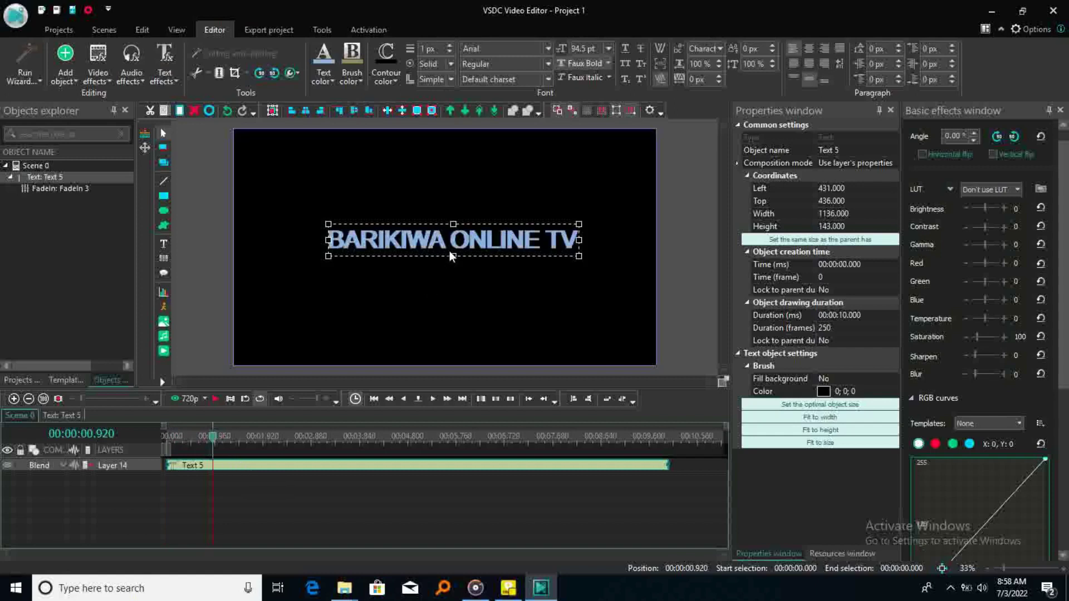
- Change the font of the whole title to MingLiU_HKSCS-ExtB
{"action": "double_click", "coordinate": [557, 242]}
{"action": "left_click_drag", "start_coordinate": [574, 240], "coordinate": [329, 240]}
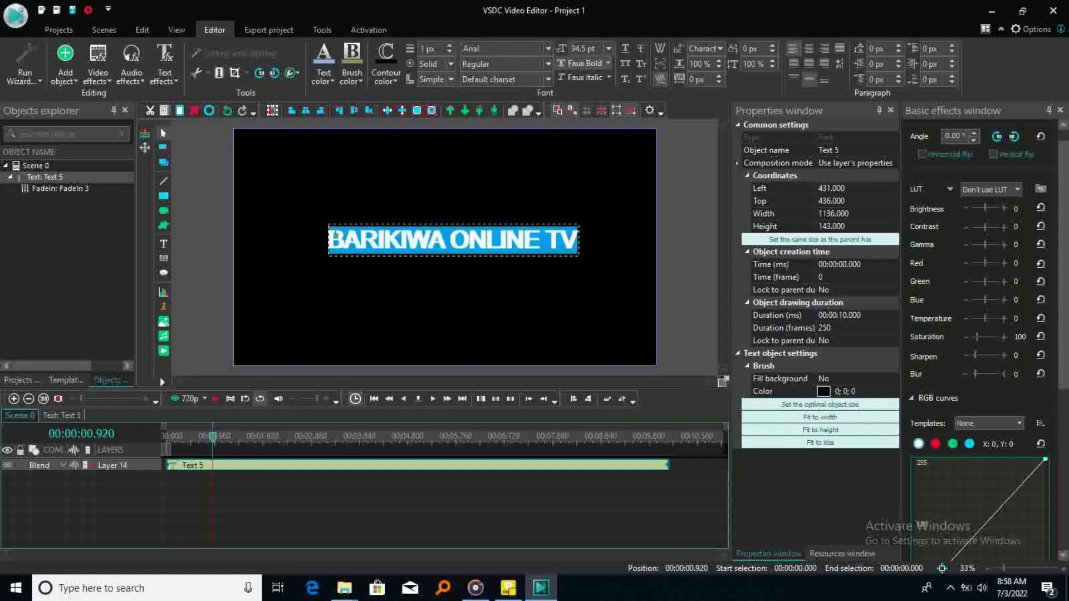
{"action": "left_click", "coordinate": [547, 48]}
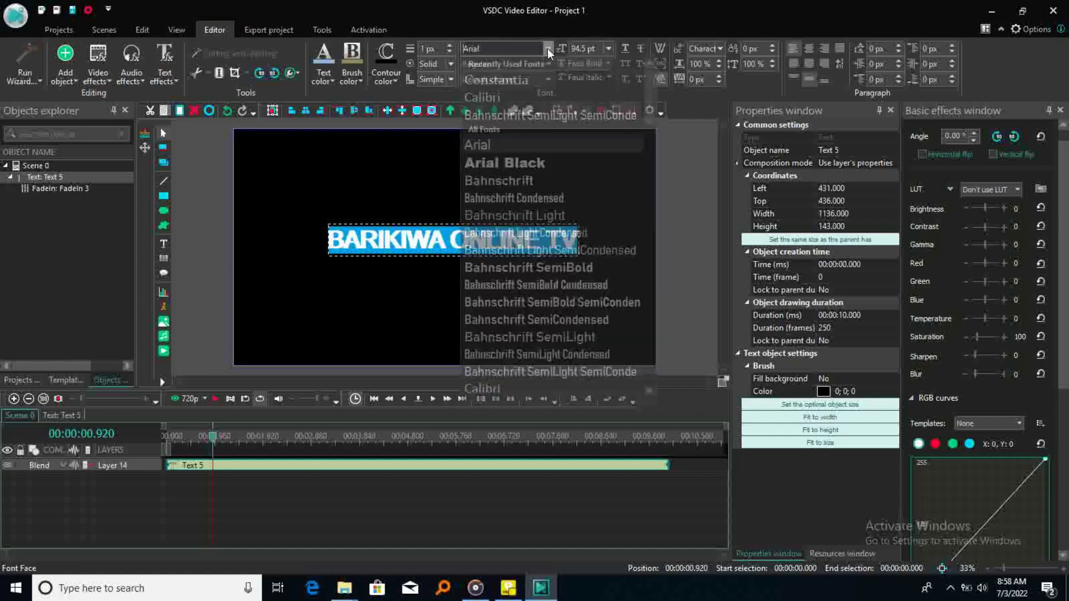
{"action": "left_click_drag", "start_coordinate": [648, 99], "coordinate": [660, 251]}
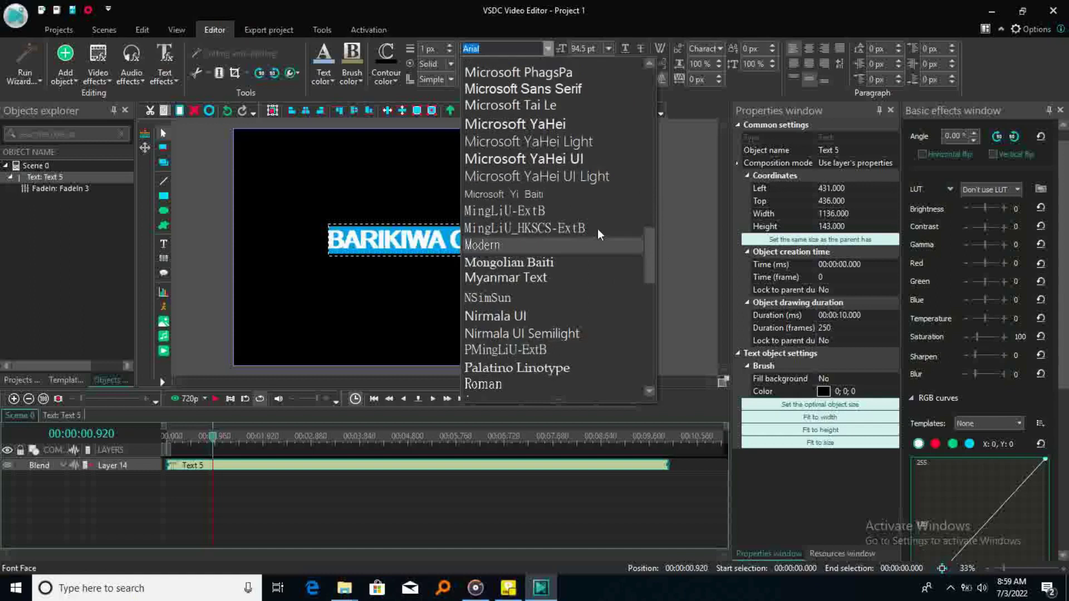
{"action": "left_click", "coordinate": [554, 222]}
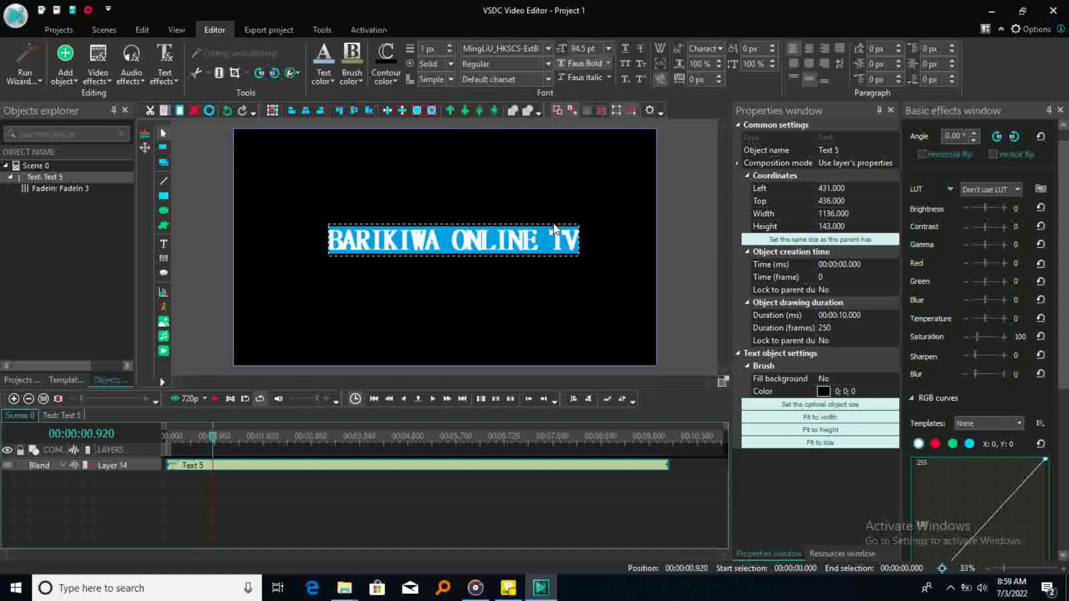
{"action": "left_click", "coordinate": [524, 175]}
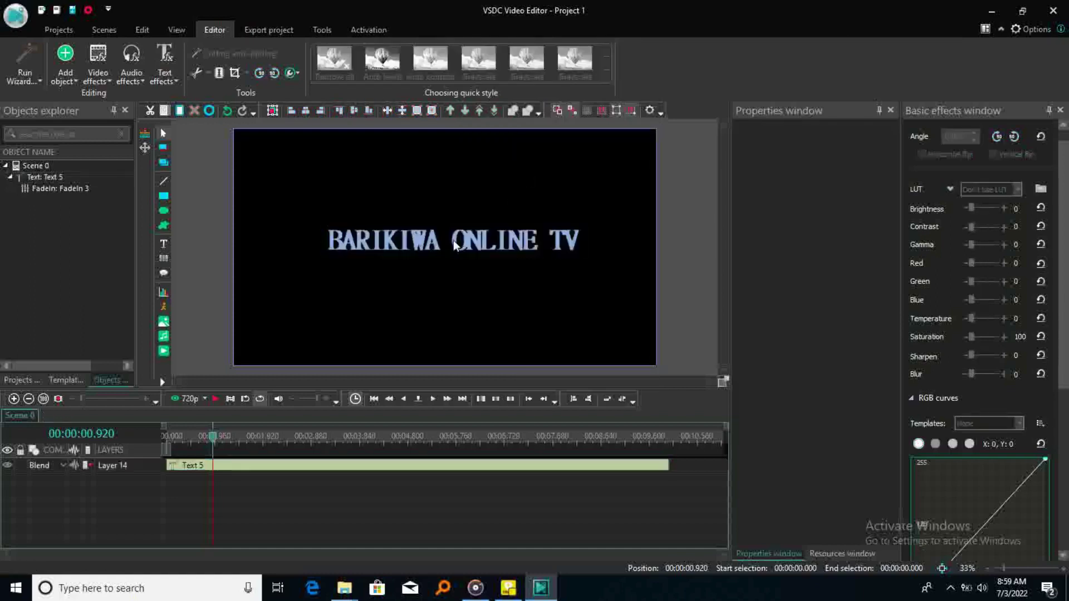
- Color the words ONLINE TV in a darker blue shade from the Office theme colors
{"action": "left_click", "coordinate": [436, 236]}
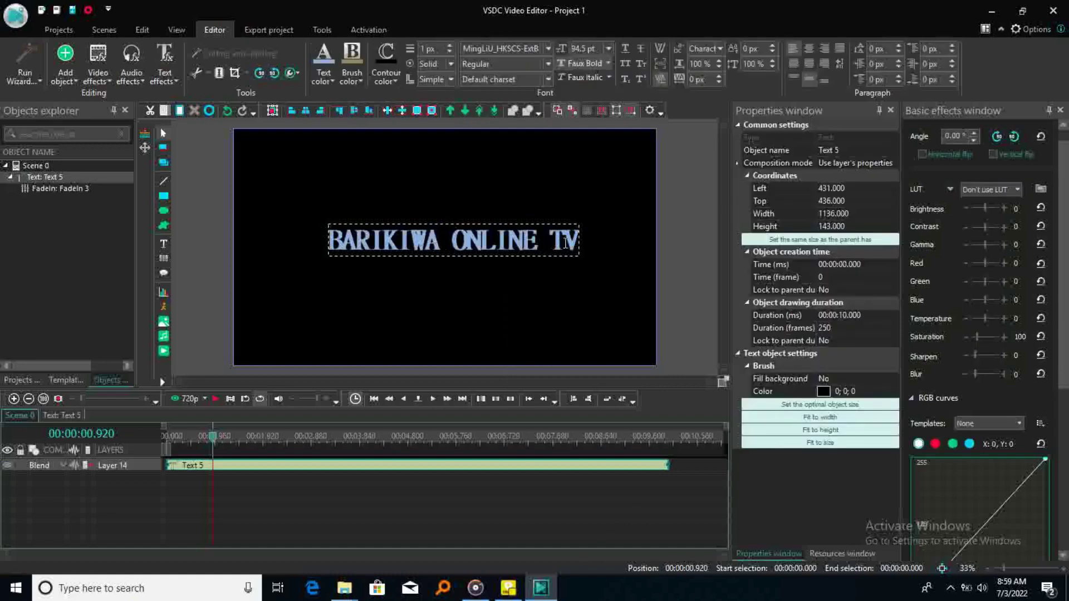
{"action": "left_click_drag", "start_coordinate": [575, 245], "coordinate": [432, 245]}
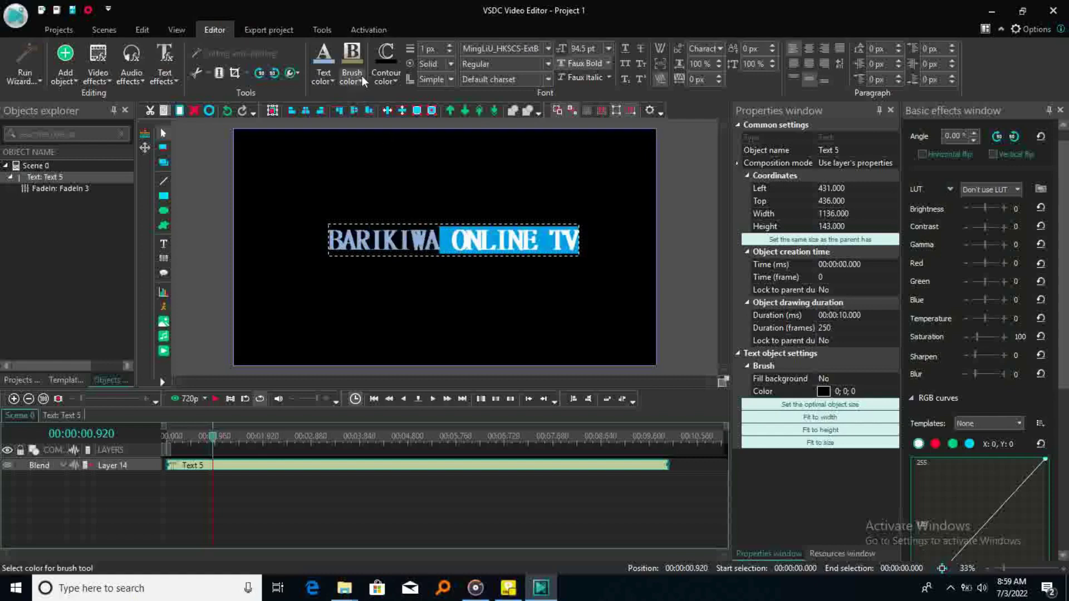
{"action": "left_click", "coordinate": [333, 79]}
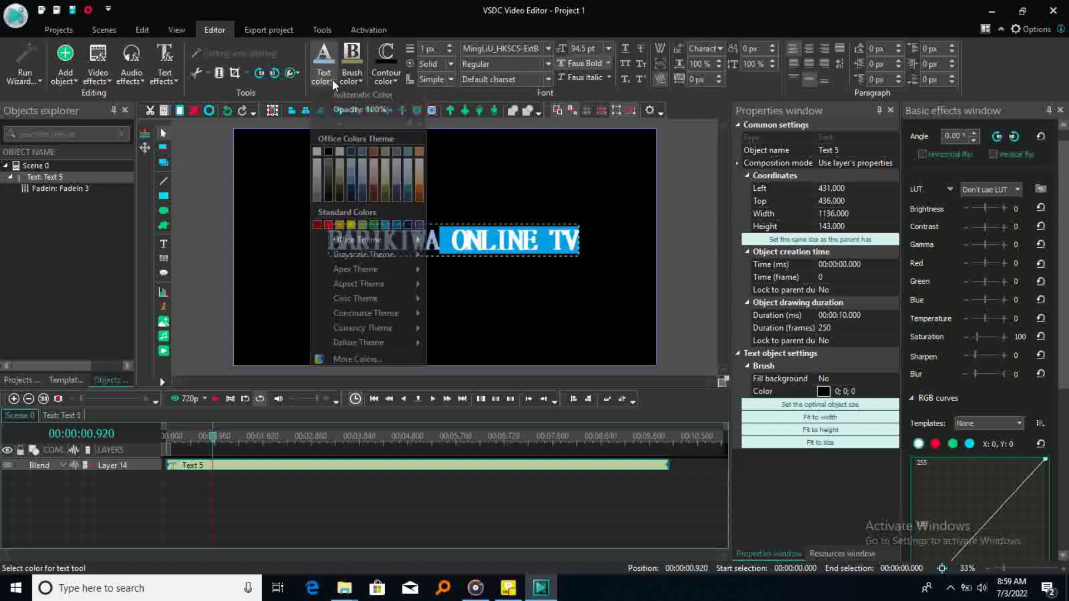
{"action": "left_click", "coordinate": [363, 190]}
{"action": "left_click", "coordinate": [428, 175]}
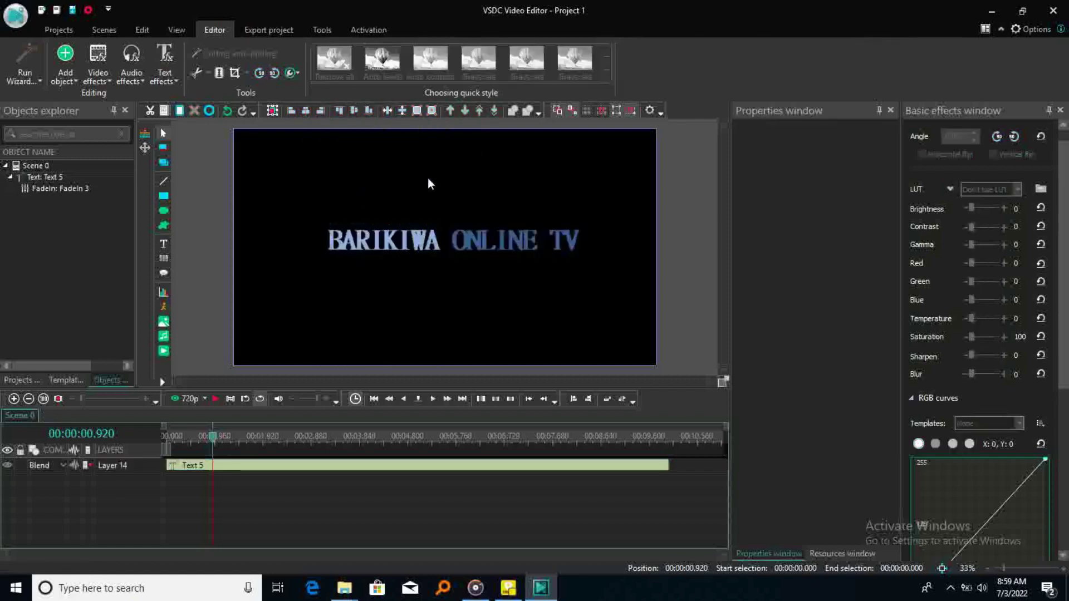
- Color the word BARIKIWA in a dark olive green shade from the Office theme colors
{"action": "double_click", "coordinate": [436, 239]}
{"action": "left_click_drag", "start_coordinate": [440, 239], "coordinate": [355, 218]}
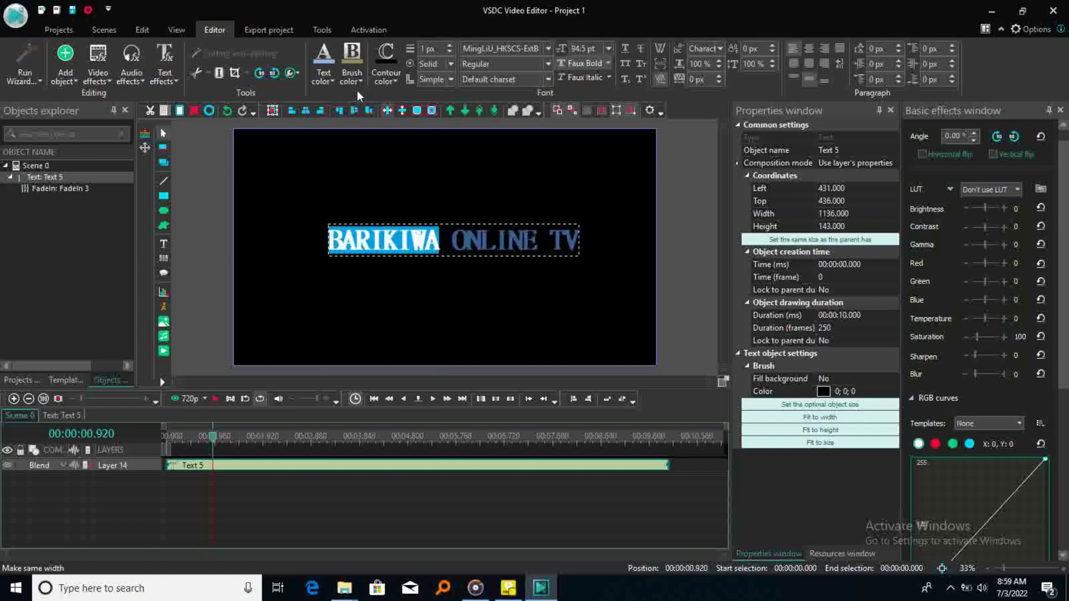
{"action": "left_click", "coordinate": [331, 79]}
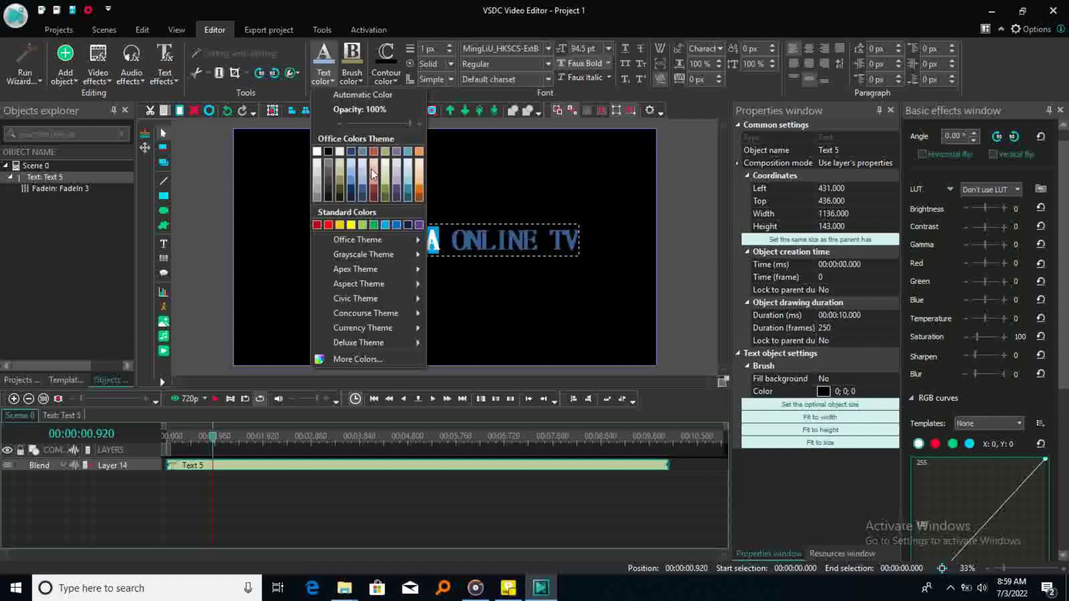
{"action": "left_click", "coordinate": [385, 188]}
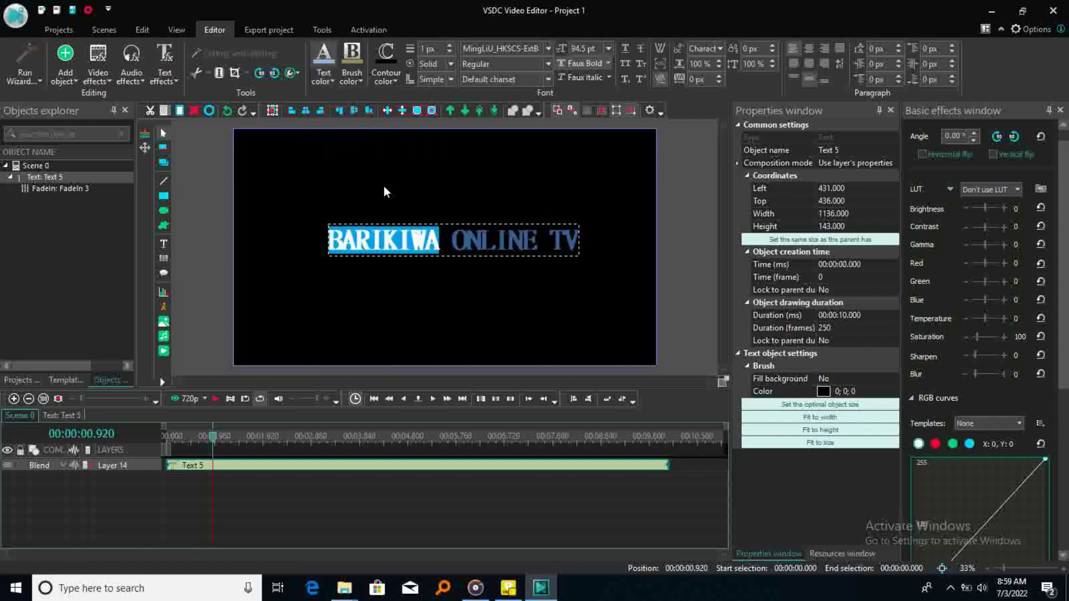
{"action": "left_click", "coordinate": [383, 189]}
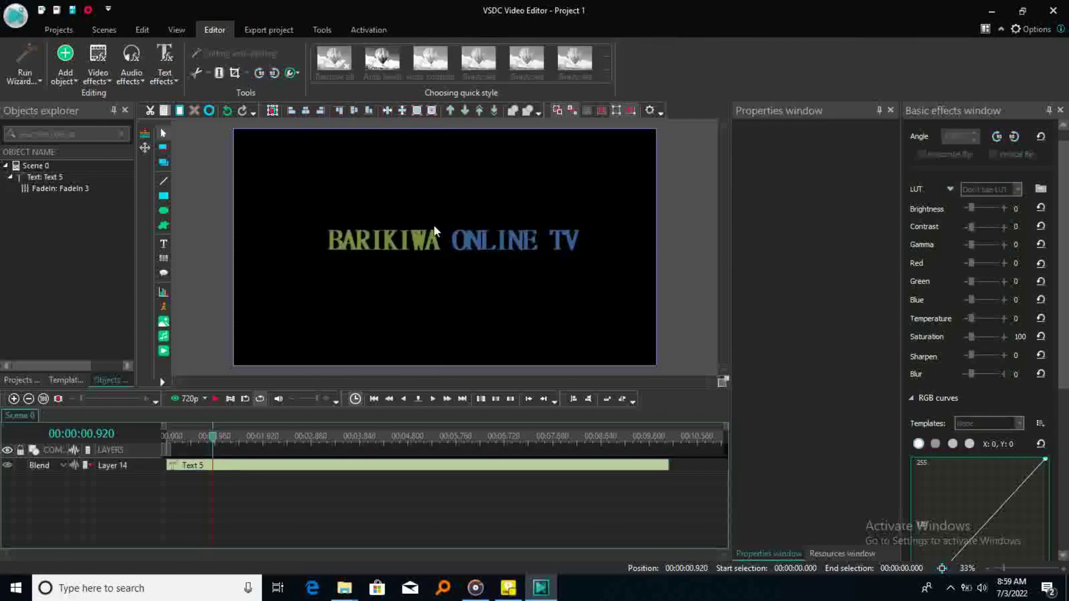
- Select the whole BARIKIWA ONLINE TV title text and set its contour style to Dots
{"action": "double_click", "coordinate": [436, 241]}
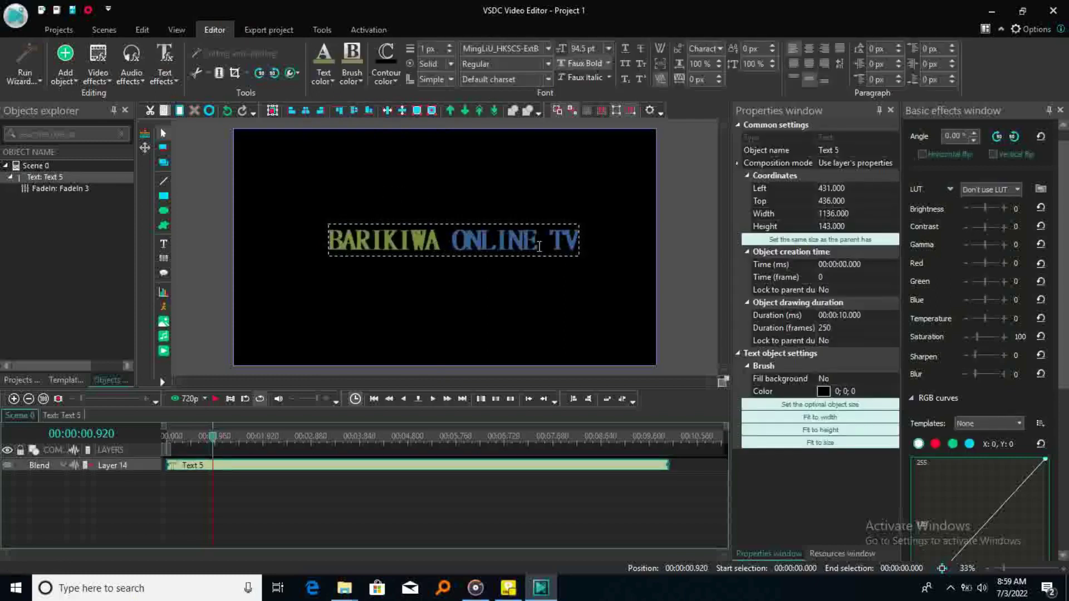
{"action": "left_click_drag", "start_coordinate": [575, 244], "coordinate": [316, 241]}
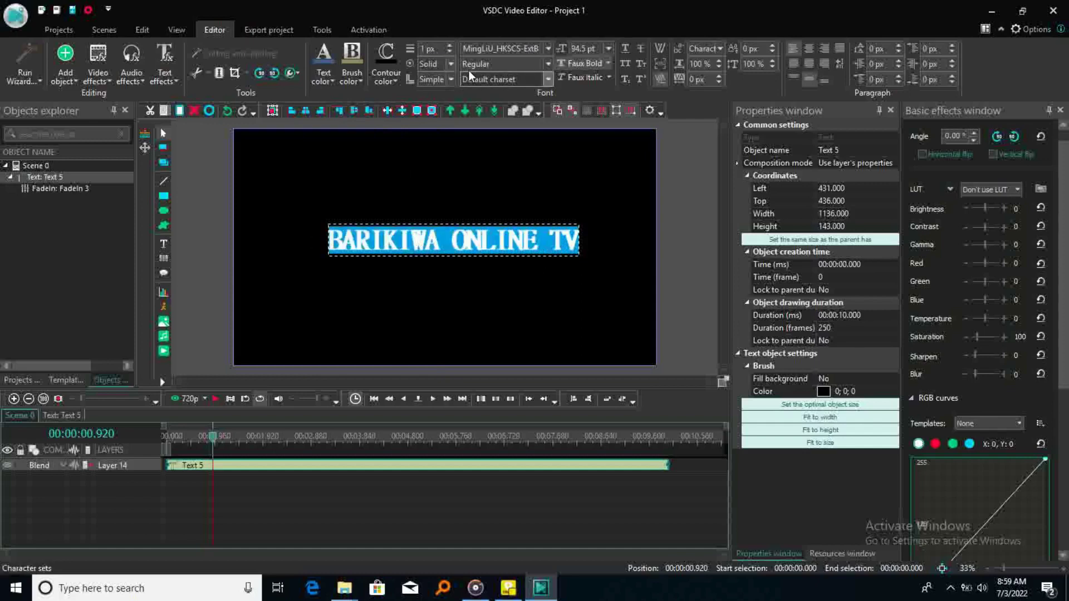
{"action": "left_click", "coordinate": [448, 65]}
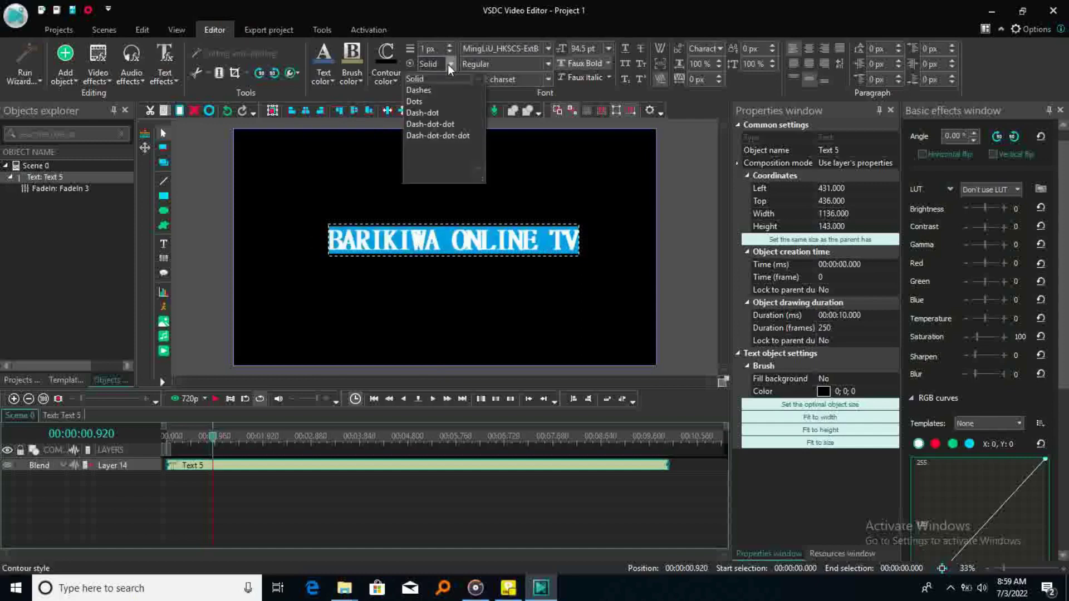
{"action": "left_click", "coordinate": [416, 102]}
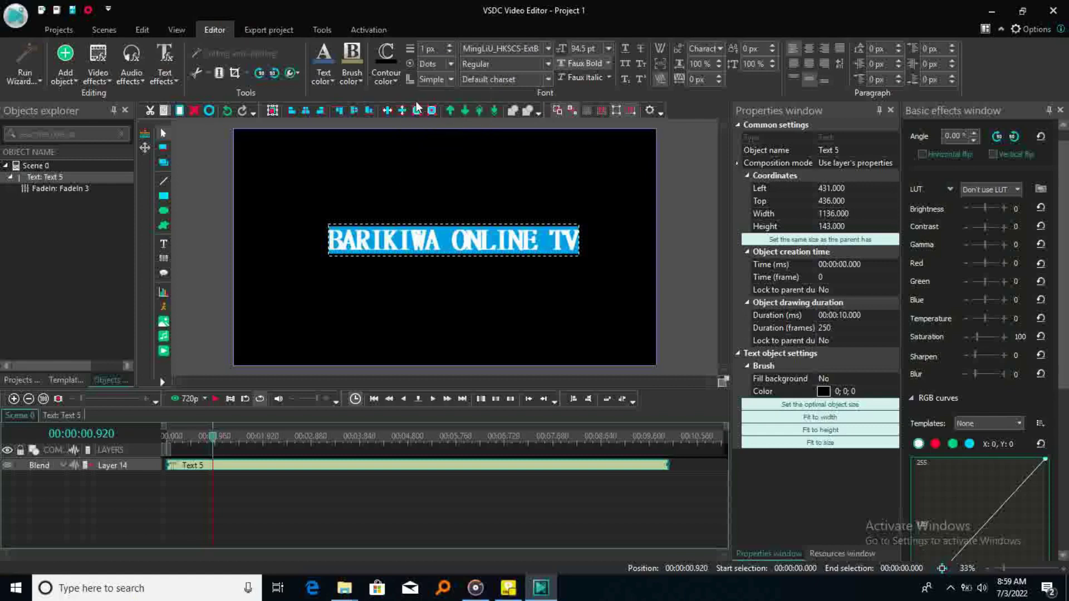
{"action": "left_click", "coordinate": [438, 161]}
- Apply the Glyph FX text effect to the whole title, positioned to the end of the scene on a new layer
{"action": "left_click", "coordinate": [446, 230]}
{"action": "left_click_drag", "start_coordinate": [578, 241], "coordinate": [330, 235]}
{"action": "left_click", "coordinate": [179, 81]}
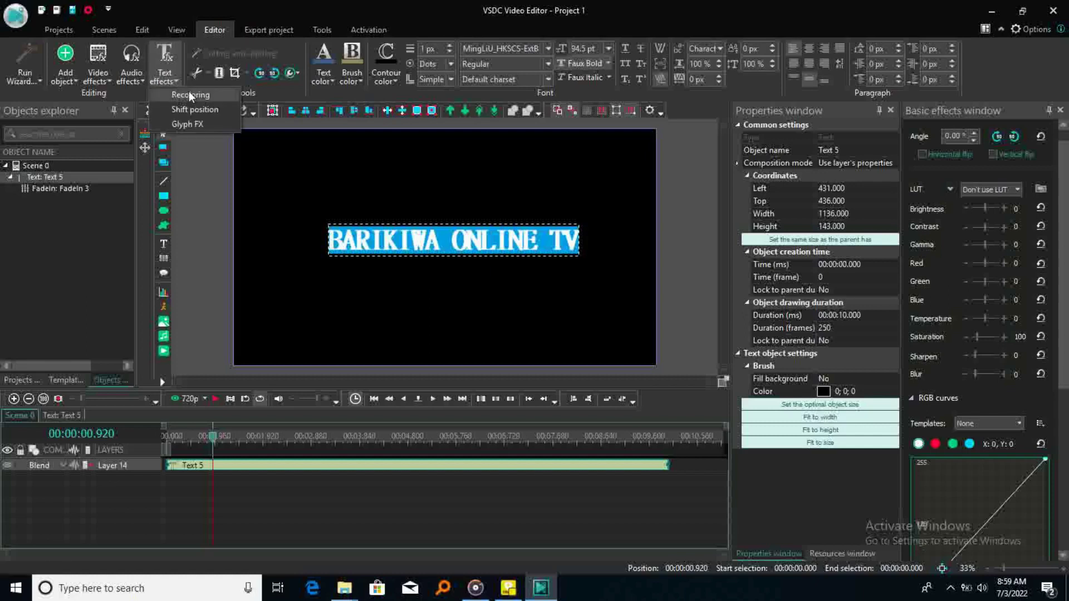
{"action": "left_click", "coordinate": [193, 123]}
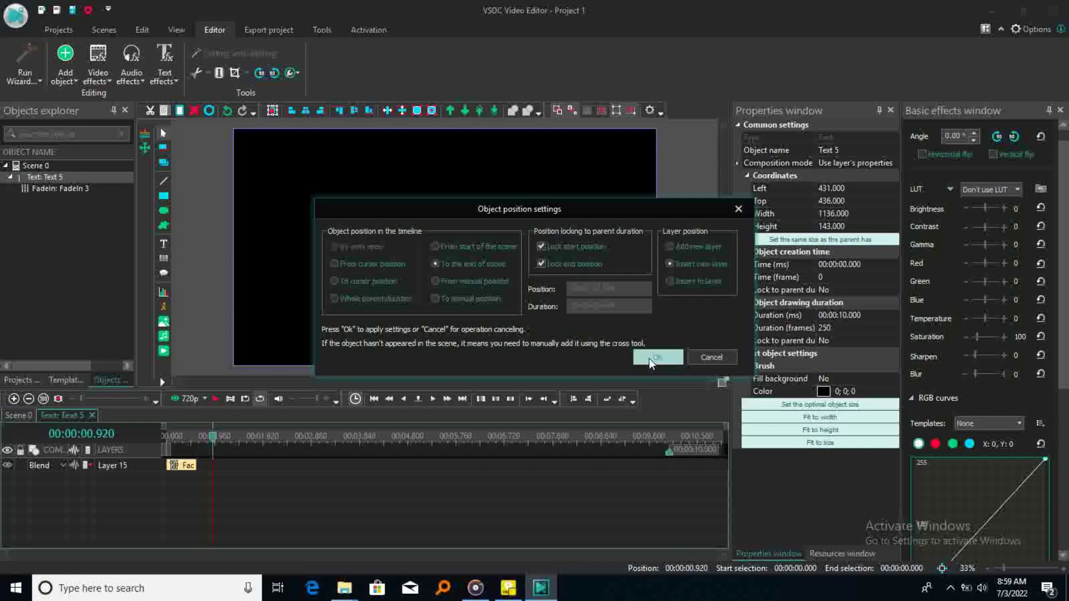
{"action": "left_click", "coordinate": [657, 357]}
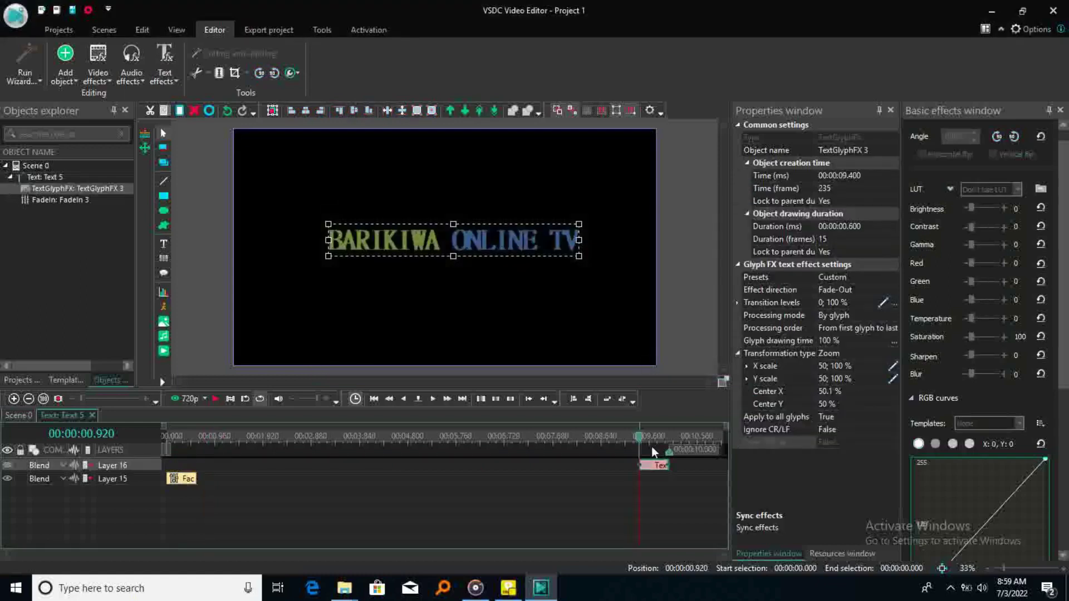
- Stretch the Glyph FX effect back to the timeline start so it lasts 10 seconds, and preview it from the beginning
{"action": "left_click_drag", "start_coordinate": [641, 466], "coordinate": [167, 438]}
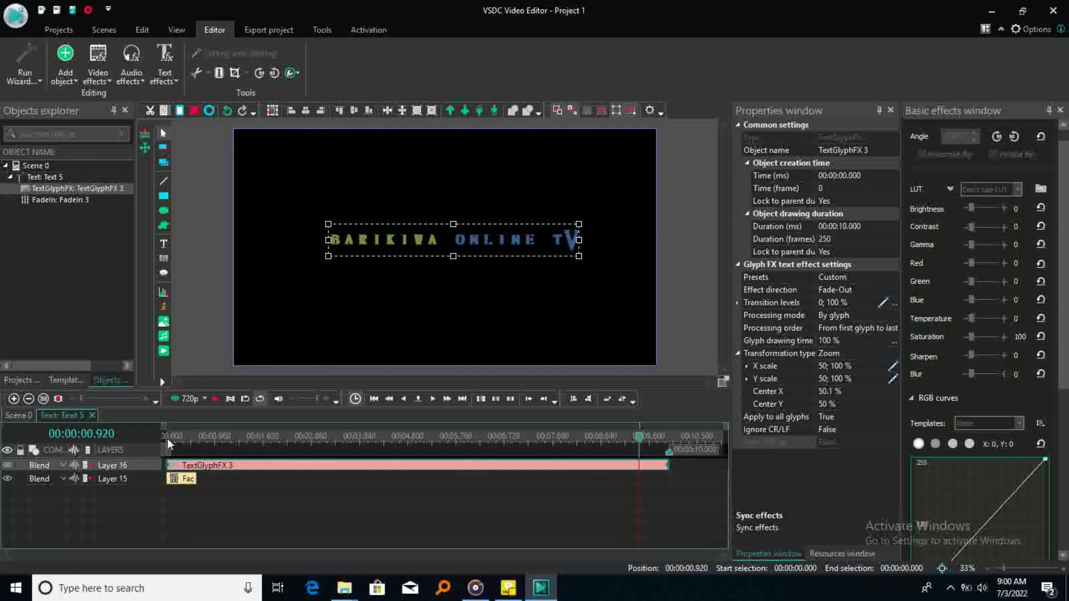
{"action": "left_click", "coordinate": [166, 436]}
{"action": "key", "text": "space"}
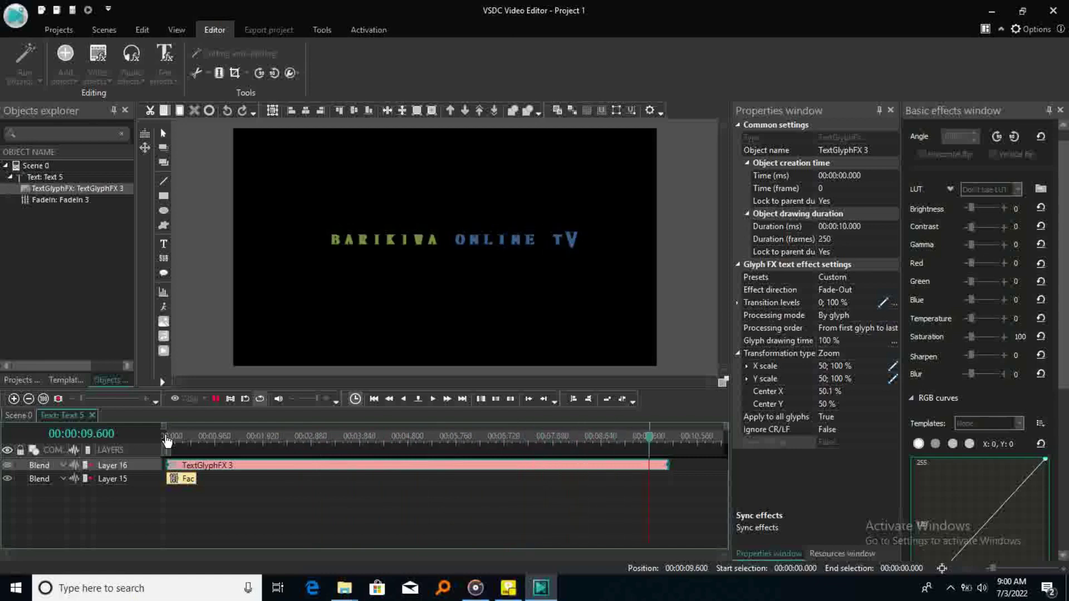
{"action": "key", "text": "space"}
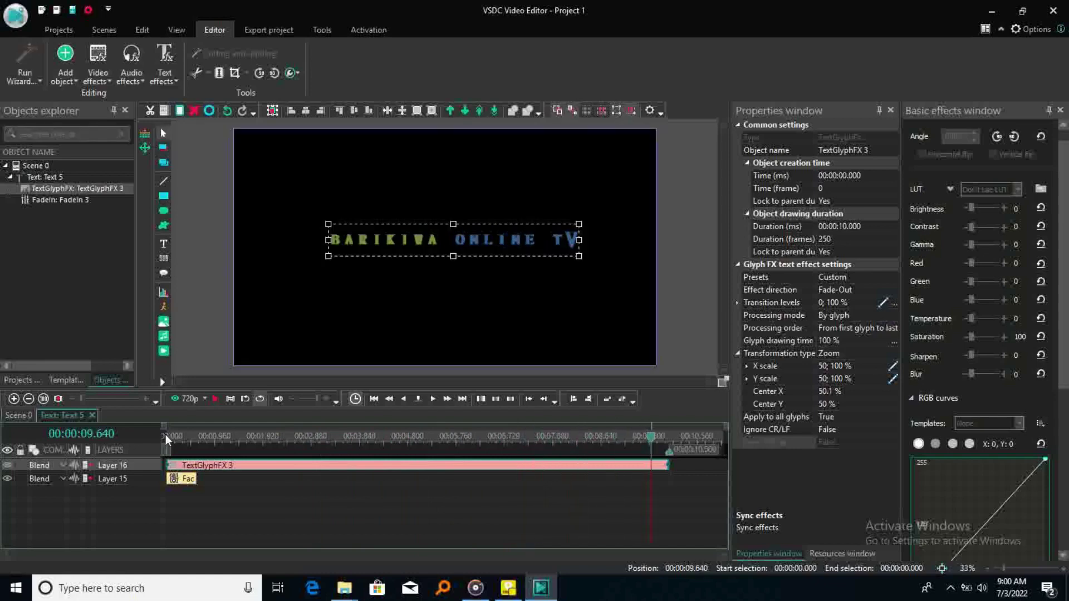
- Set the Glyph FX zoom's X scale to 100; 50 % and preview the title from the start
{"action": "left_click", "coordinate": [825, 370]}
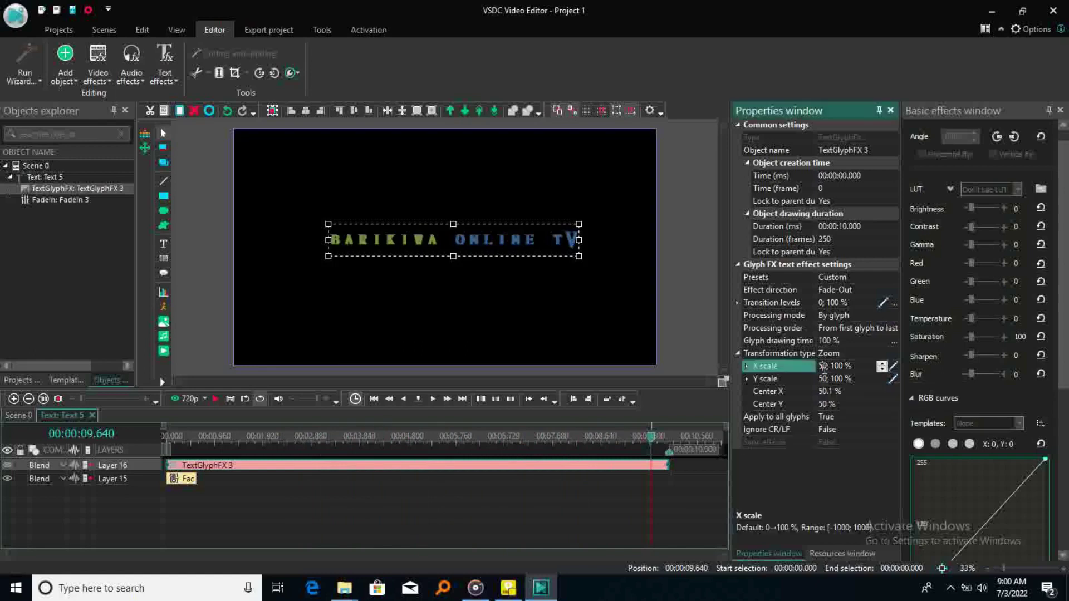
{"action": "double_click", "coordinate": [823, 367]}
{"action": "type", "text": "100"}
{"action": "double_click", "coordinate": [842, 366]}
{"action": "type", "text": "0; 5"}
{"action": "left_click", "coordinate": [798, 491]}
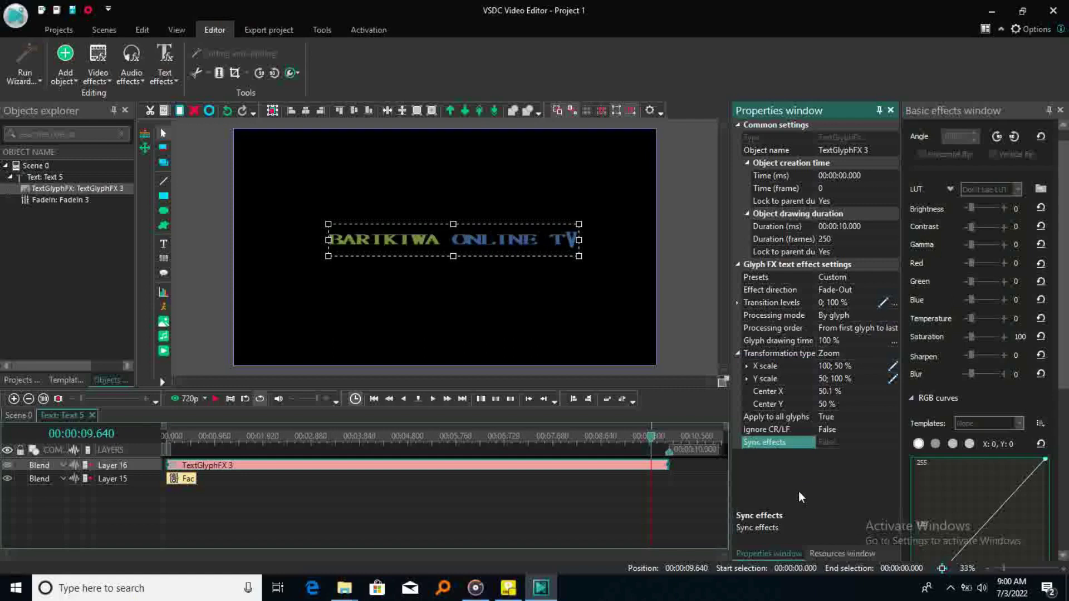
{"action": "left_click", "coordinate": [168, 435]}
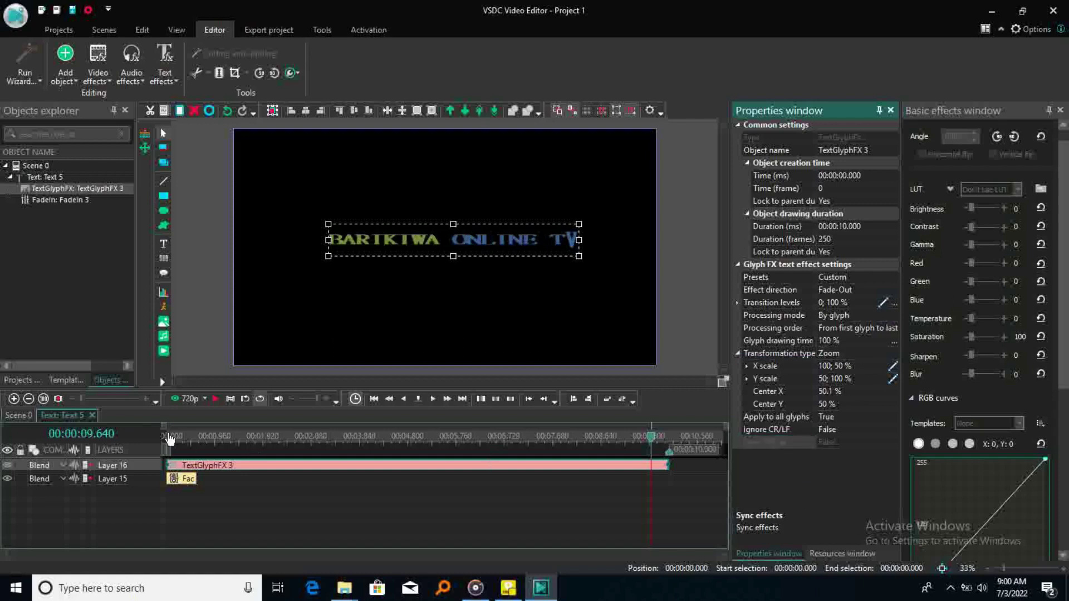
{"action": "key", "text": "space"}
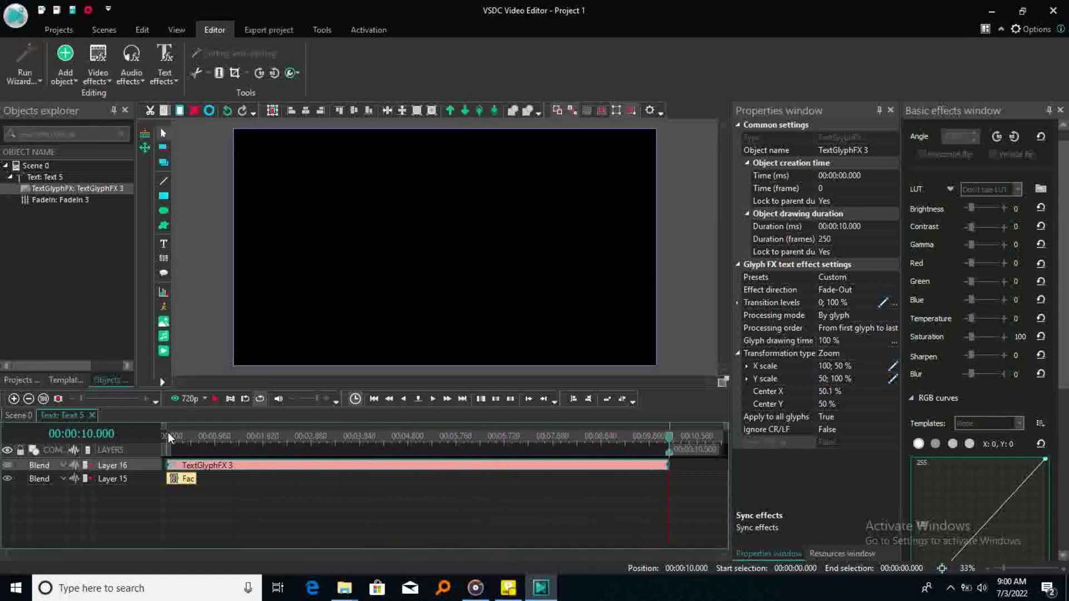
- Set the Glyph FX zoom's Y scale to 150; 100 % and preview the title from the start
{"action": "left_click", "coordinate": [824, 380]}
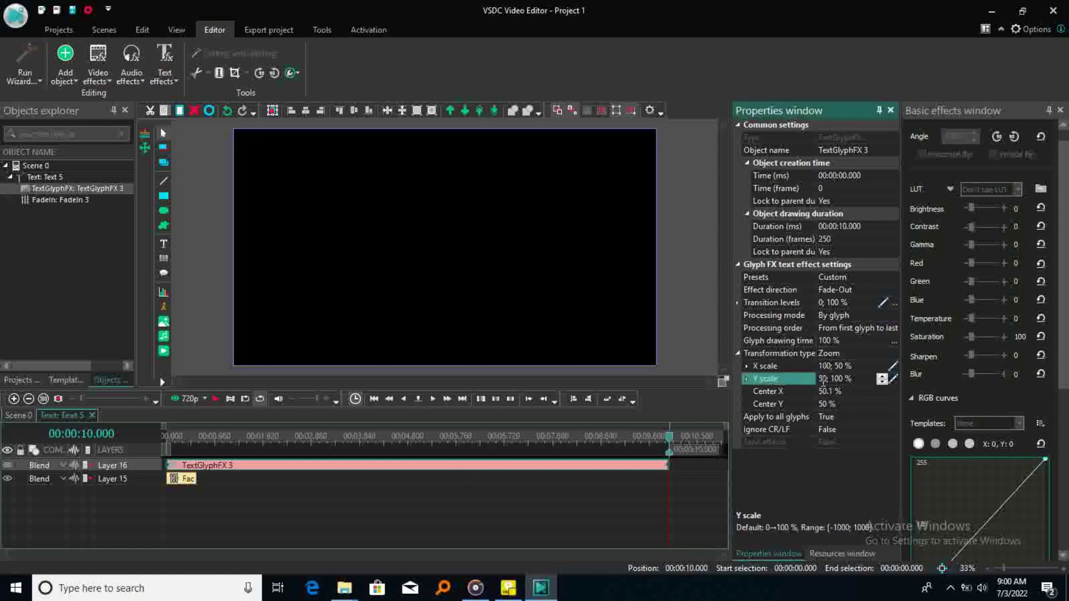
{"action": "key", "text": "BackSpace"}
{"action": "type", "text": "15"}
{"action": "left_click", "coordinate": [837, 491]}
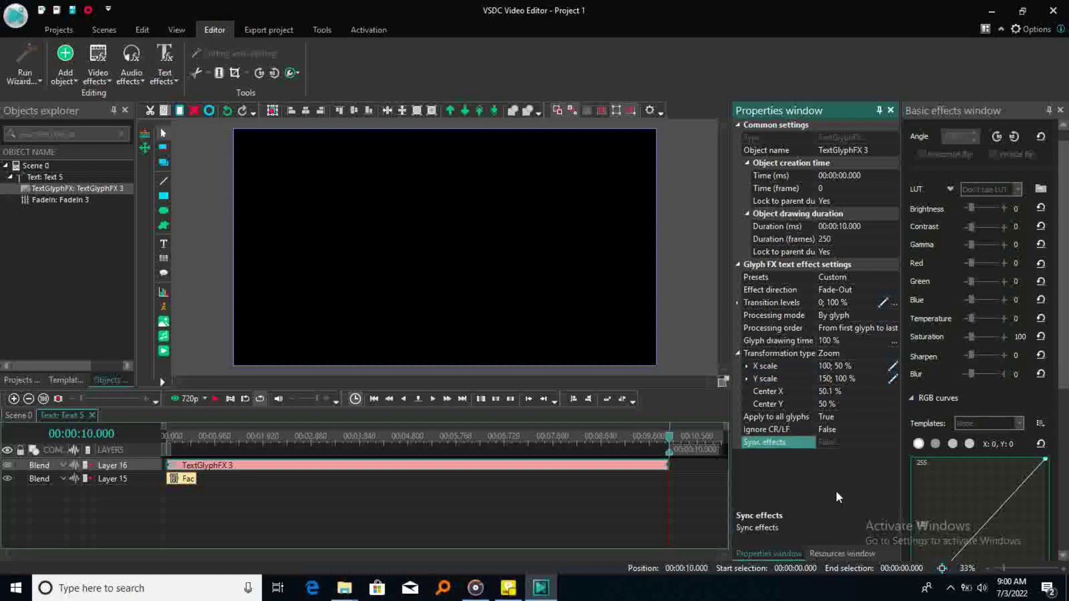
{"action": "left_click", "coordinate": [164, 432]}
{"action": "key", "text": "space"}
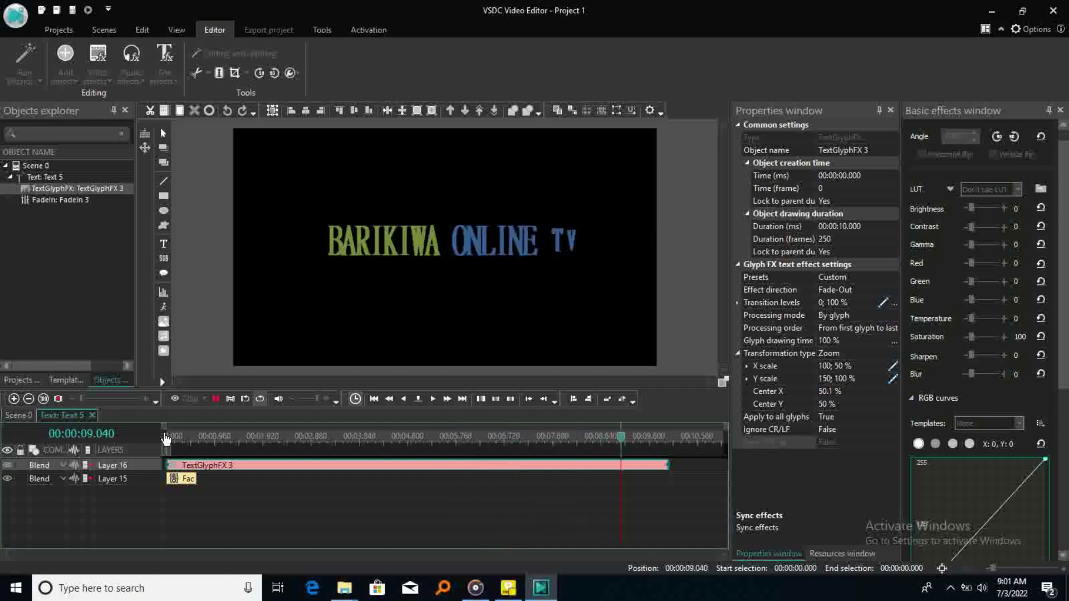
{"action": "key", "text": "space"}
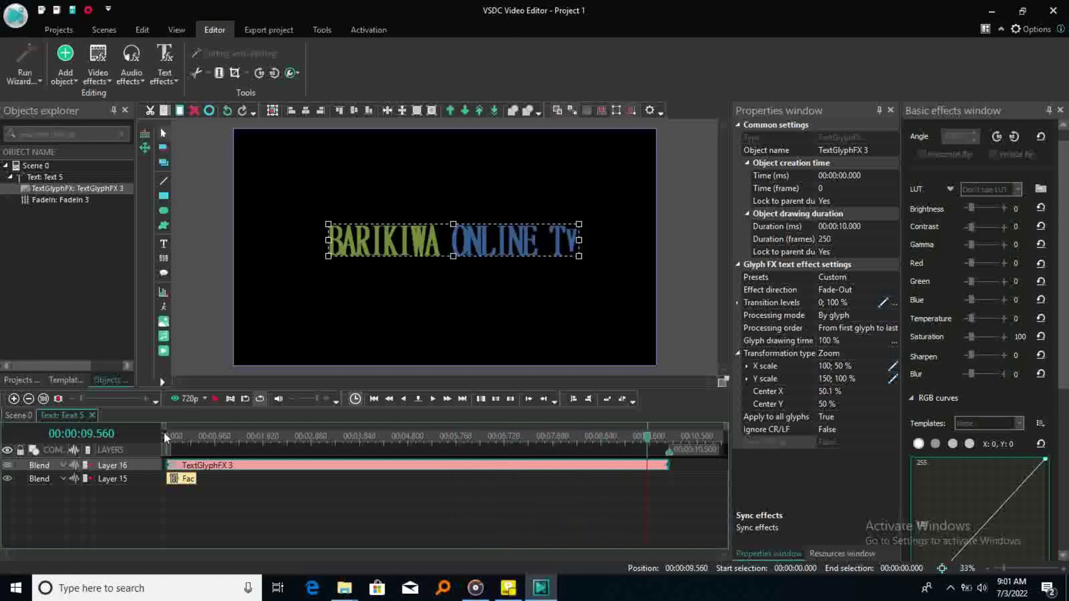
- Set the Glyph FX transition levels to 50; 100 % and preview the title from the start
{"action": "left_click", "coordinate": [437, 318]}
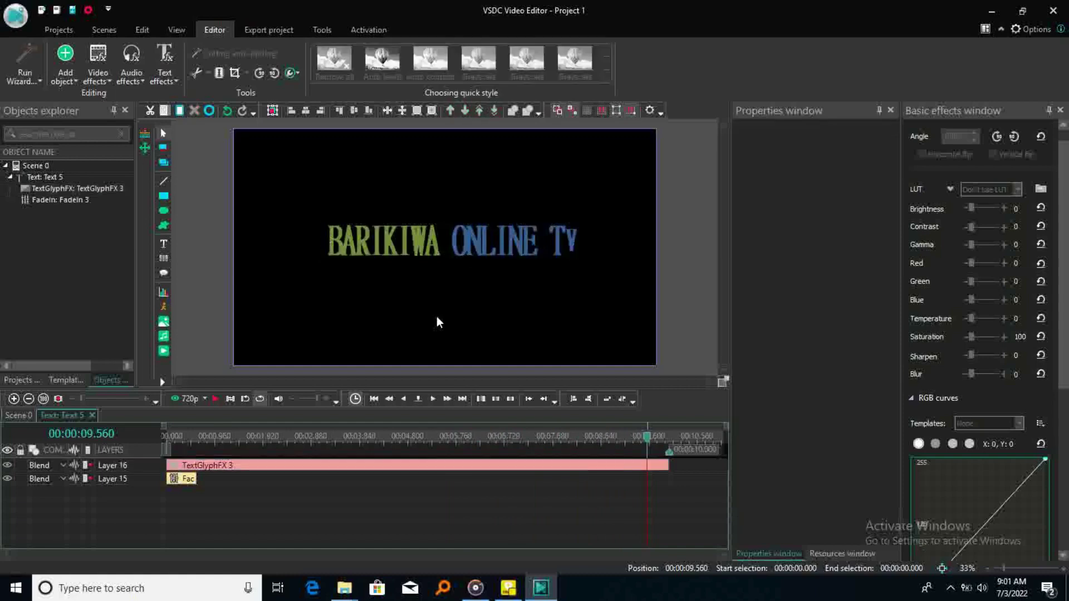
{"action": "left_click", "coordinate": [470, 252]}
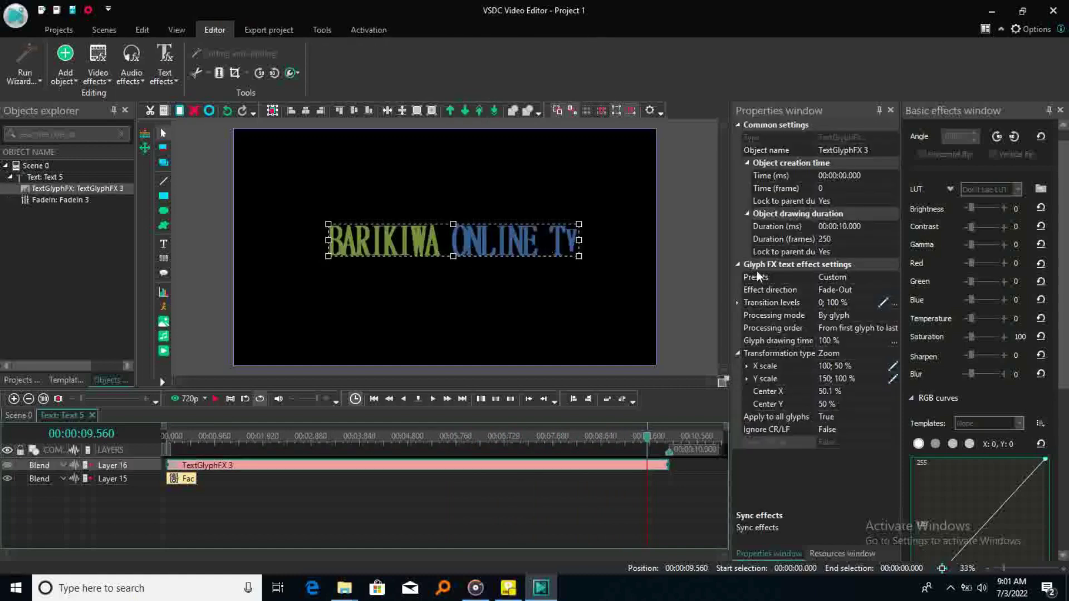
{"action": "left_click", "coordinate": [823, 303]}
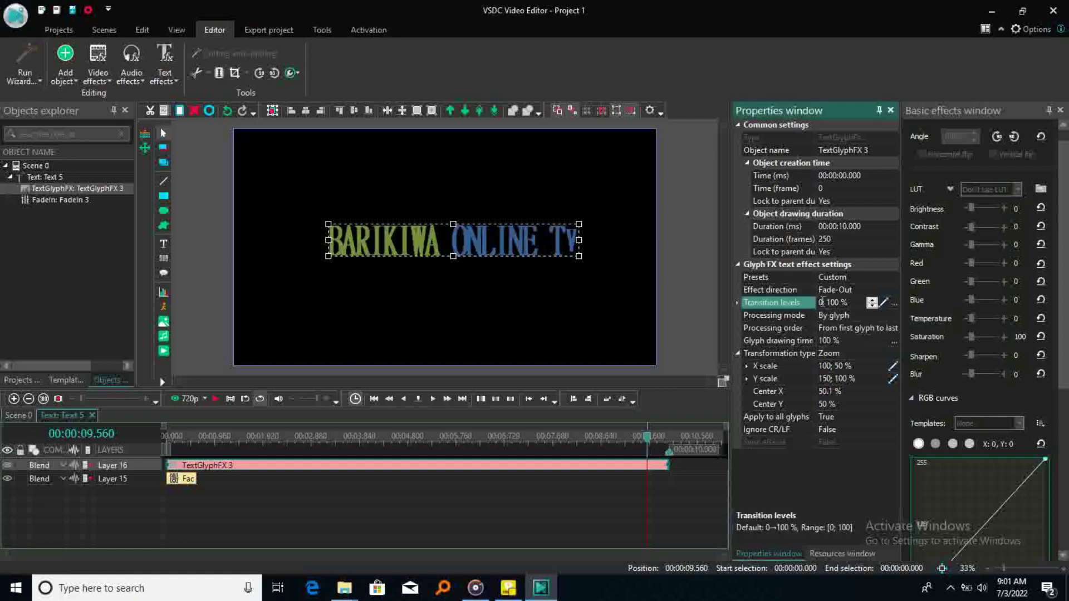
{"action": "key", "text": "Delete"}
{"action": "key", "text": "Delete"}
{"action": "key", "text": "Delete"}
{"action": "type", "text": "50; 10"}
{"action": "left_click", "coordinate": [801, 473]}
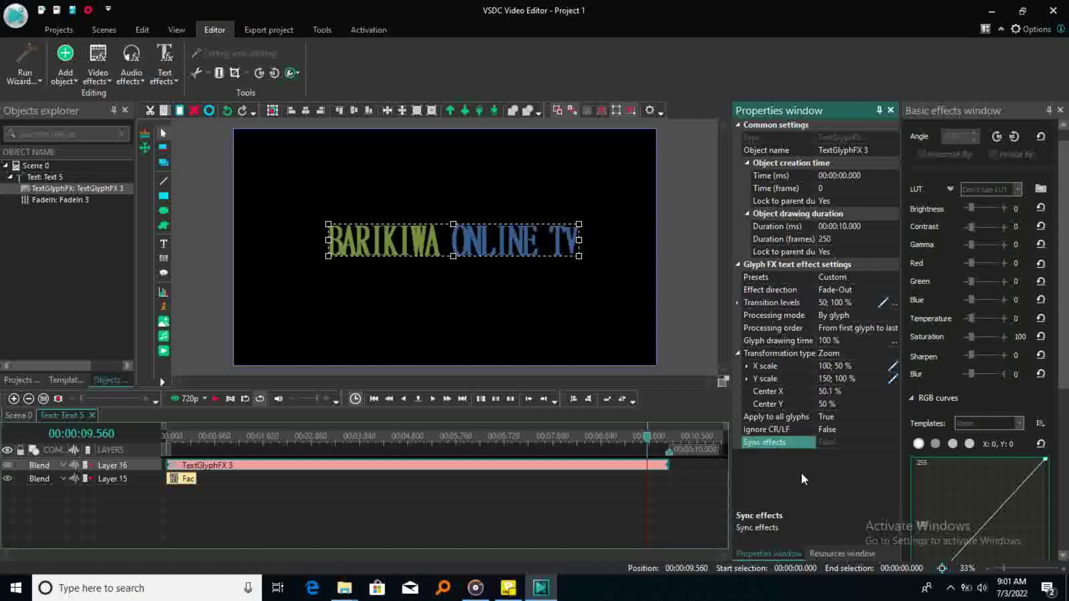
{"action": "left_click", "coordinate": [166, 434]}
{"action": "key", "text": "space"}
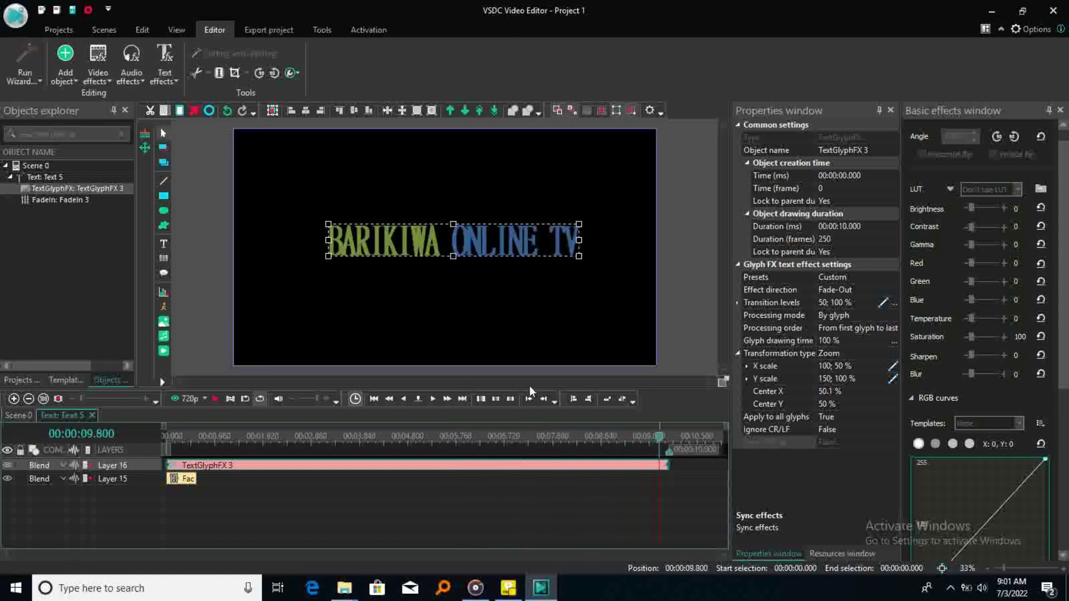
- Set the Glyph FX transition levels to 100; 50 % and preview the title from the start
{"action": "left_click", "coordinate": [823, 303]}
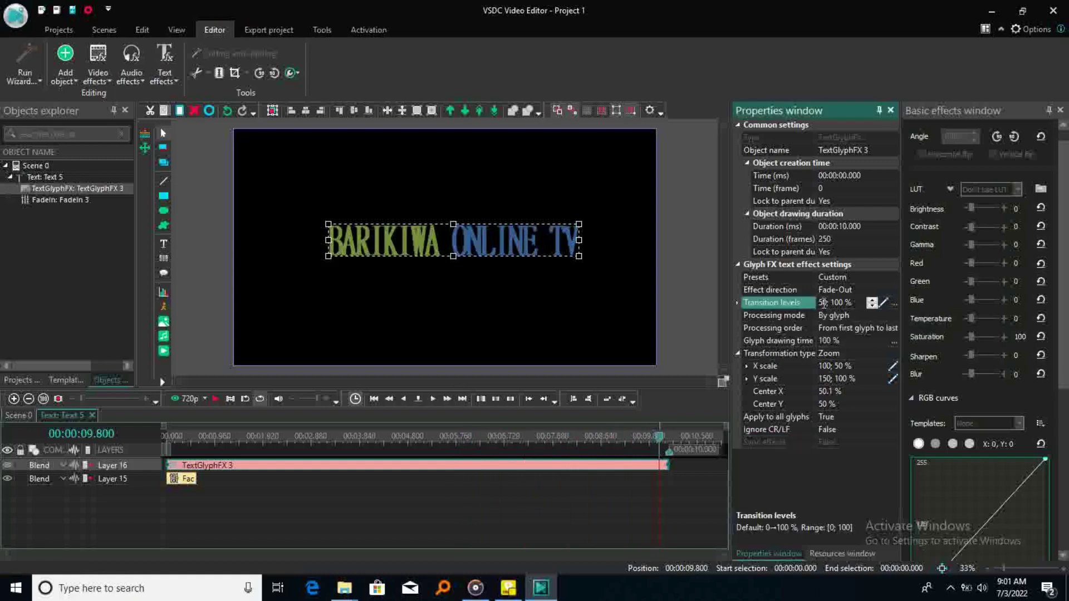
{"action": "key", "text": "BackSpace"}
{"action": "type", "text": "10"}
{"action": "left_click", "coordinate": [843, 302]}
{"action": "key", "text": "BackSpace"}
{"action": "key", "text": "BackSpace"}
{"action": "type", "text": "5"}
{"action": "left_click", "coordinate": [811, 483]}
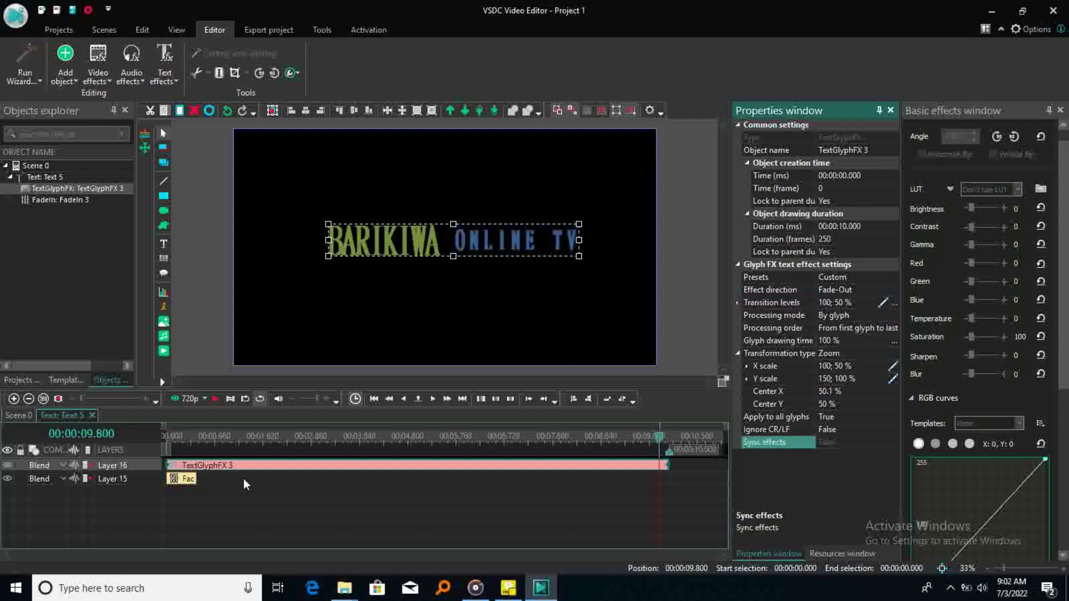
{"action": "left_click", "coordinate": [165, 433]}
{"action": "key", "text": "space"}
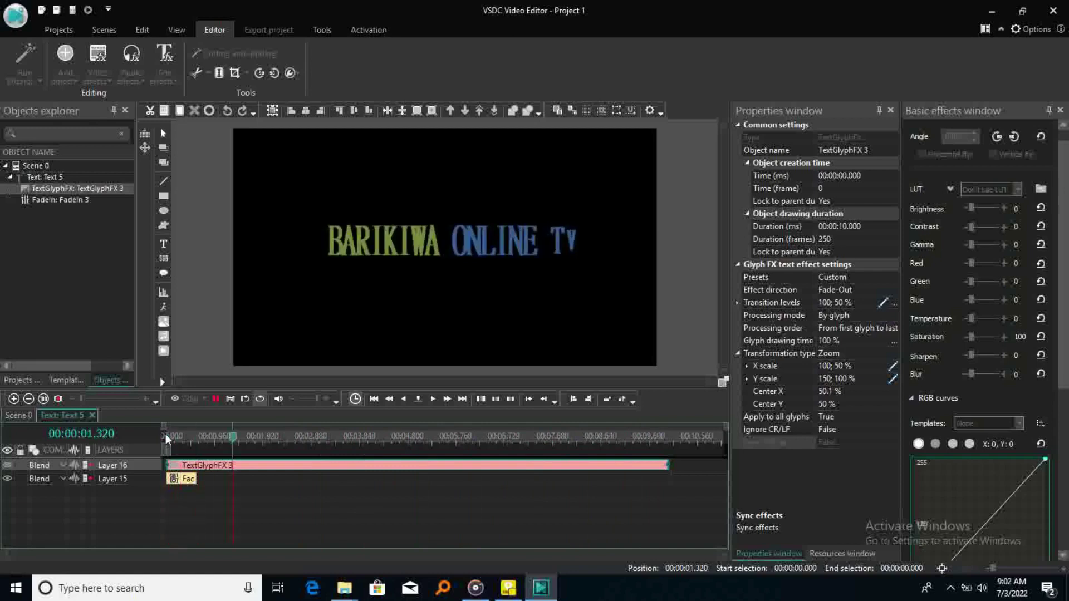
{"action": "key", "text": "space"}
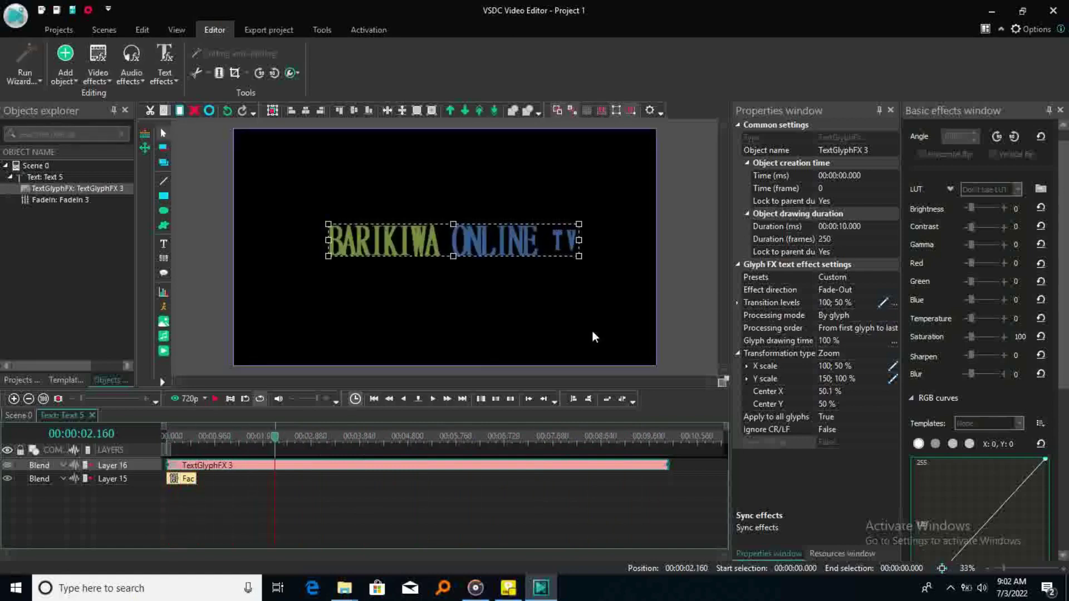
- Reduce the end value of the Glyph FX transition levels to 0 % and preview the title from the start
{"action": "left_click", "coordinate": [839, 302]}
{"action": "key", "text": "BackSpace"}
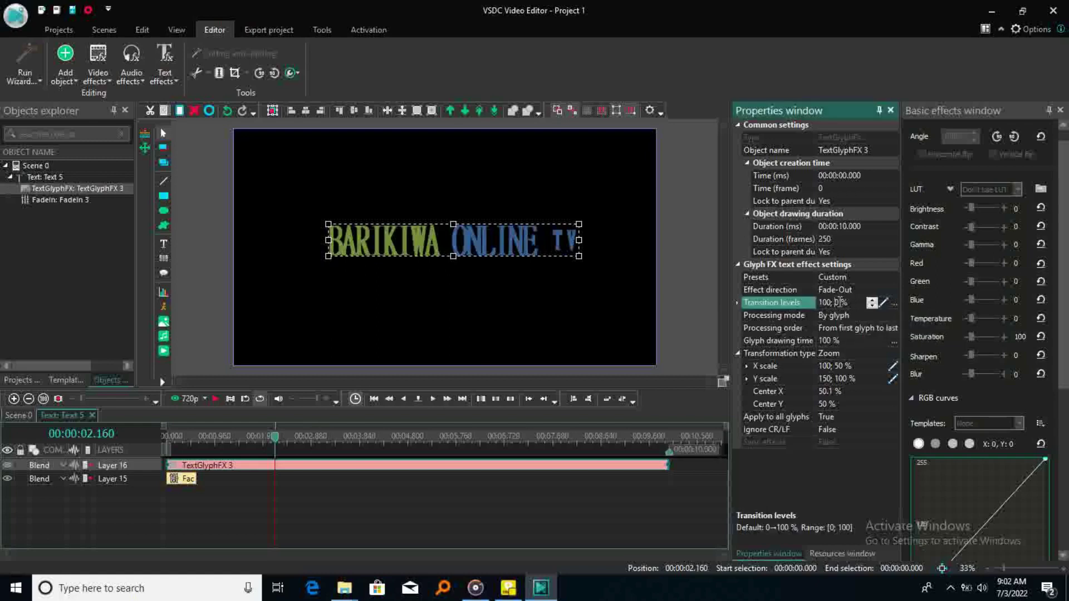
{"action": "left_click", "coordinate": [803, 476]}
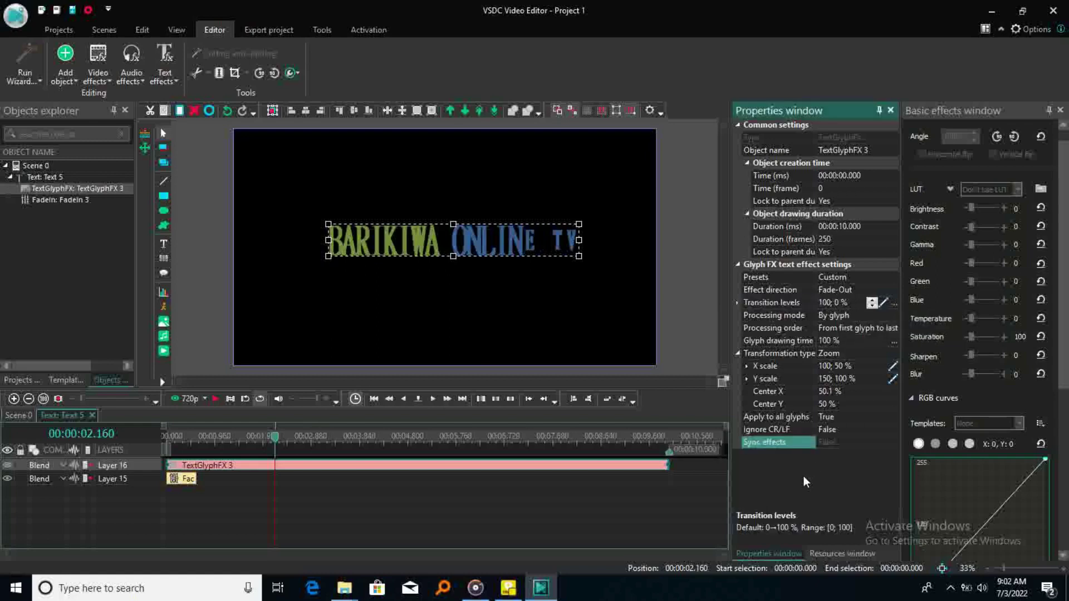
{"action": "left_click", "coordinate": [166, 433]}
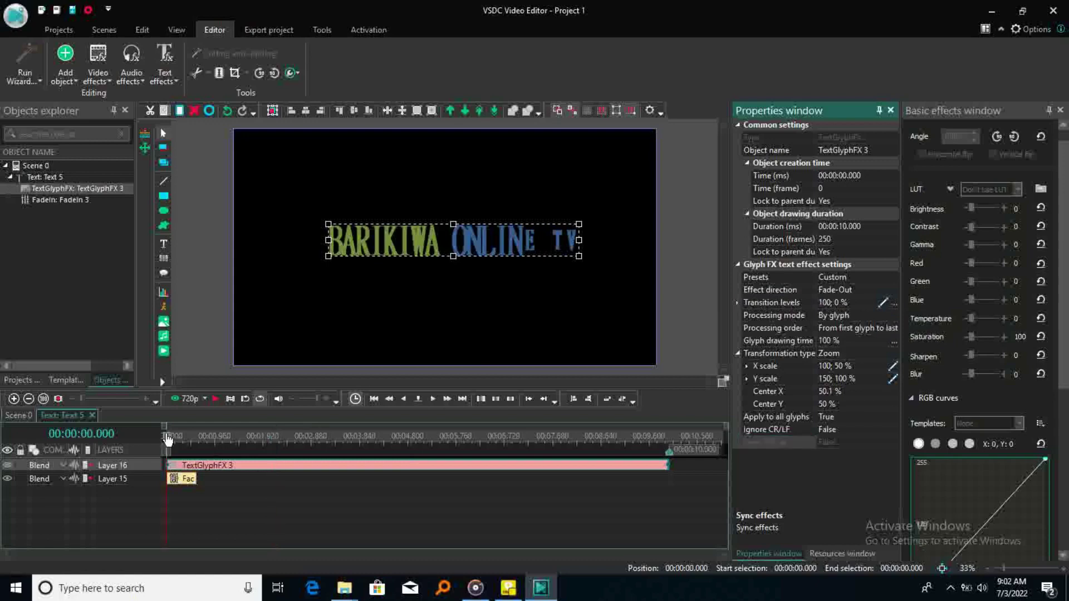
{"action": "key", "text": "space"}
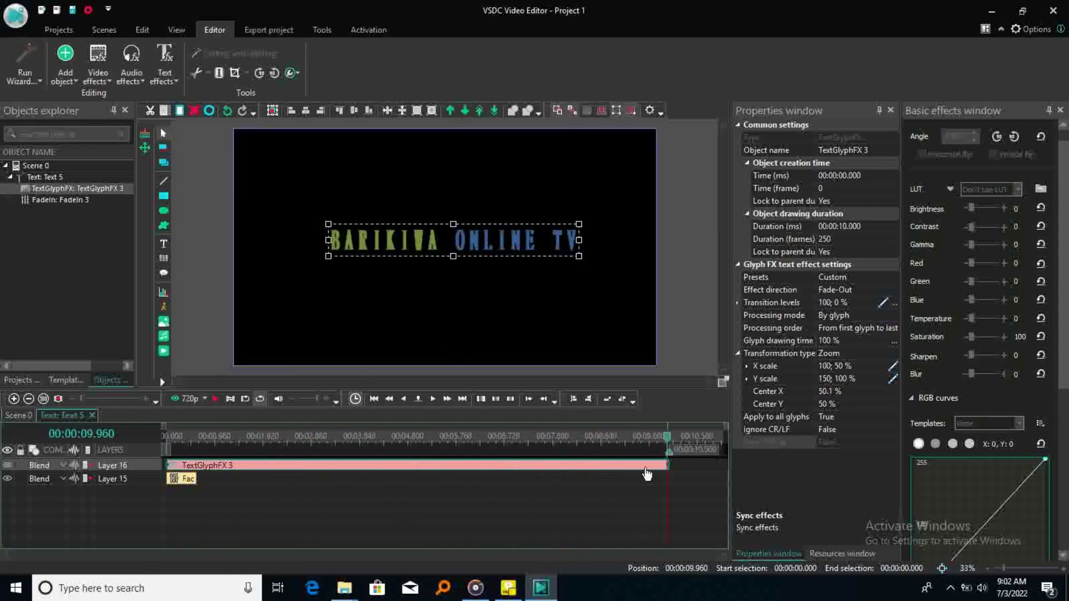
- Set the Glyph FX zoom's X scale to 50; 100 %
{"action": "left_click", "coordinate": [826, 367]}
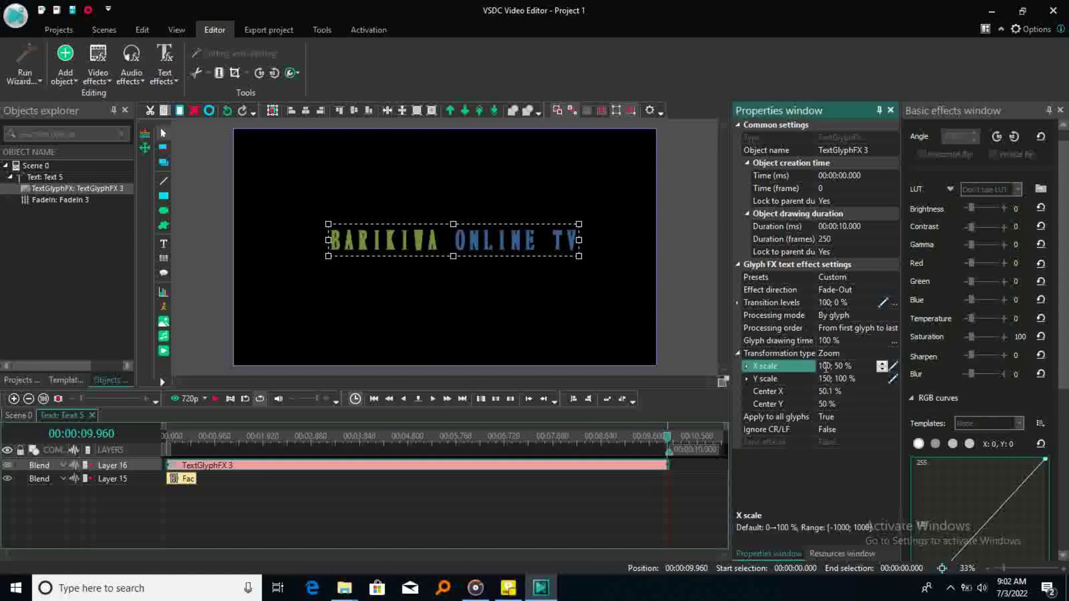
{"action": "key", "text": "BackSpace"}
{"action": "key", "text": "BackSpace"}
{"action": "type", "text": "5"}
{"action": "key", "text": "BackSpace"}
{"action": "type", "text": "10"}
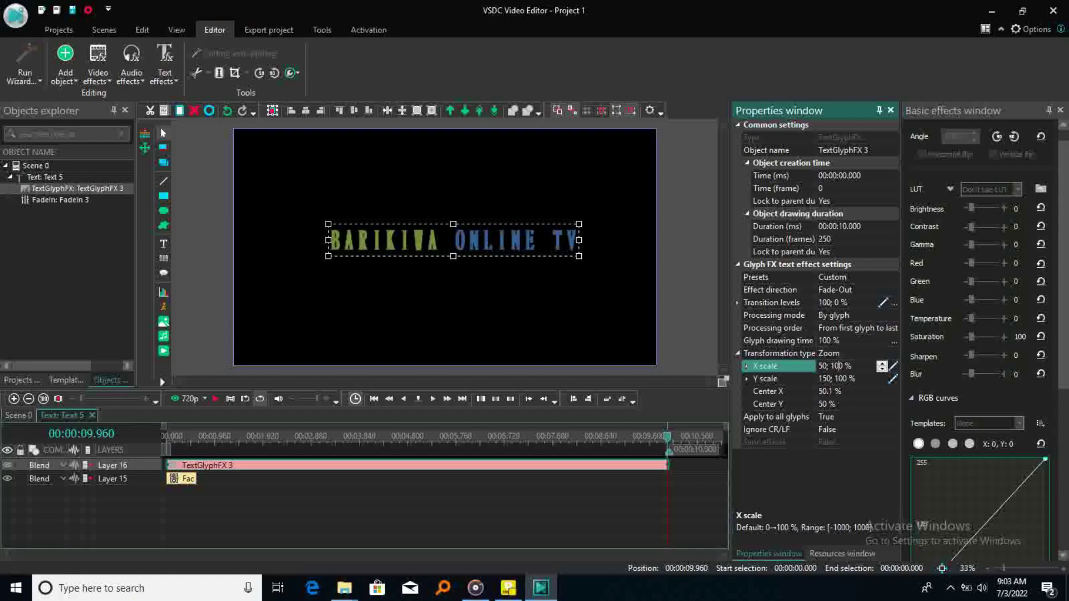
- Set the start value of the Glyph FX zoom's Y scale to 50 %
{"action": "left_click", "coordinate": [828, 380]}
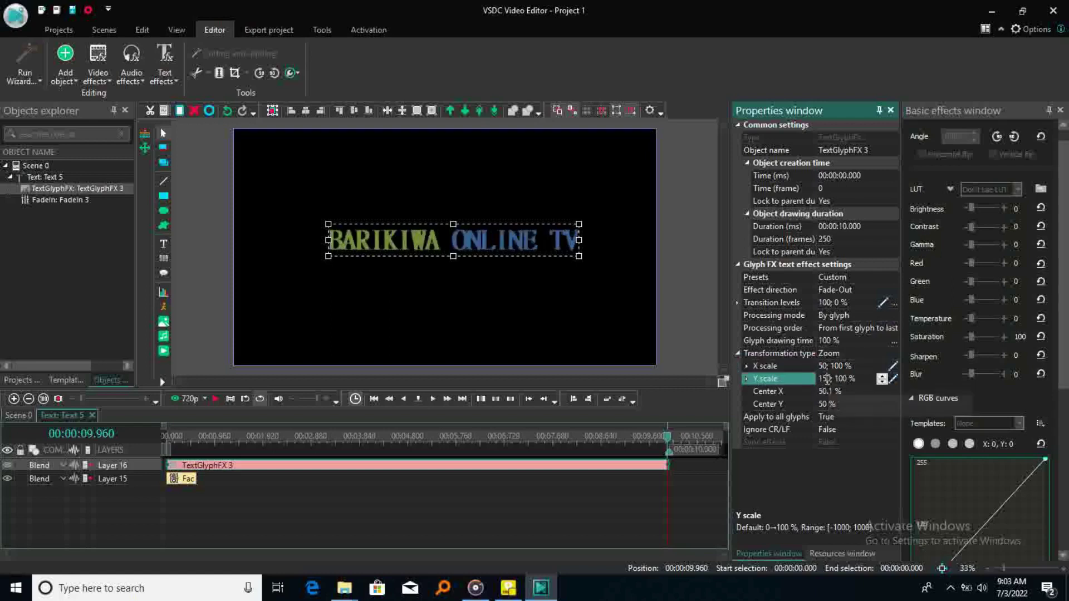
{"action": "key", "text": "BackSpace"}
{"action": "key", "text": "BackSpace"}
{"action": "type", "text": "5"}
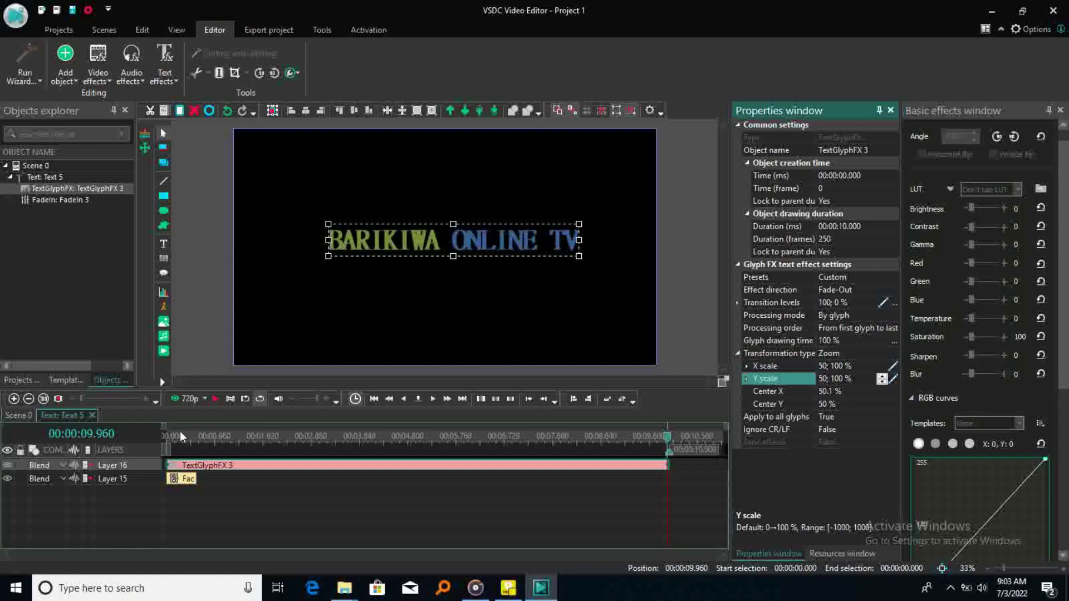
- Preview the title animation from the start of the timeline
{"action": "left_click", "coordinate": [164, 435]}
{"action": "key", "text": "space"}
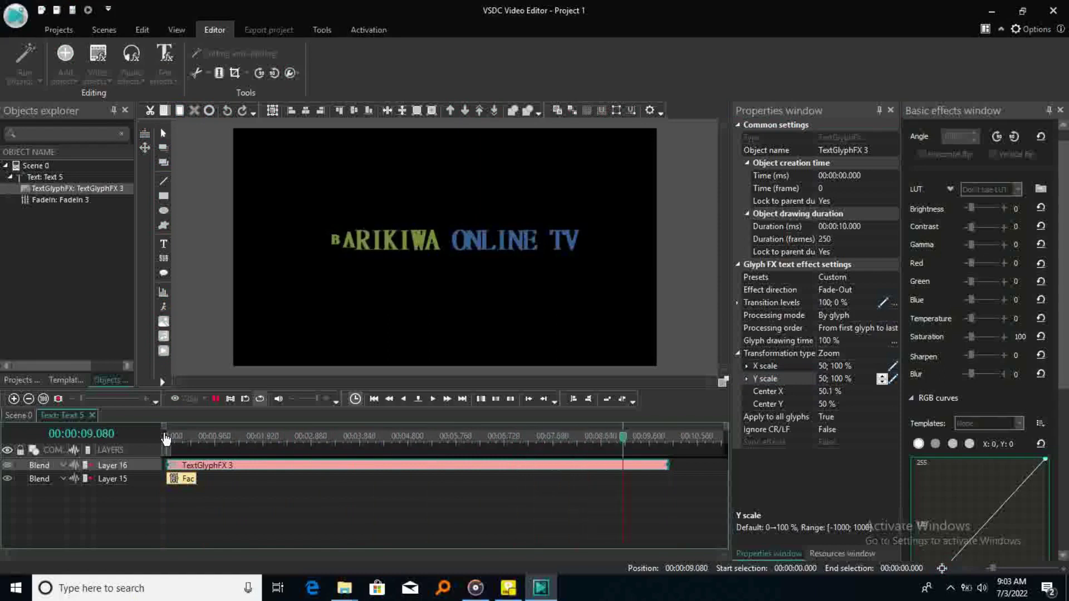
{"action": "key", "text": "space"}
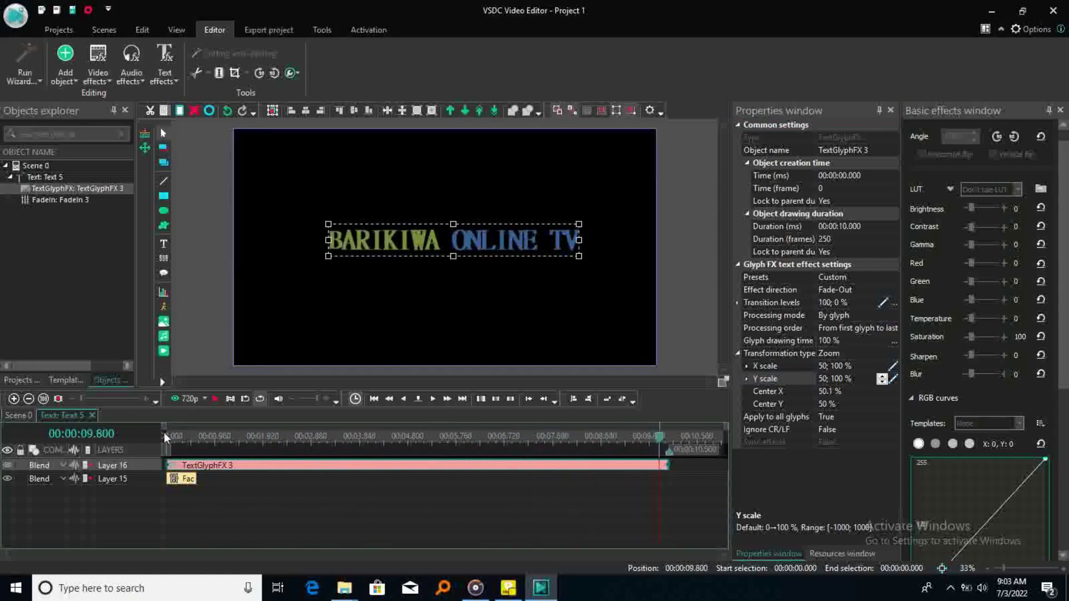
- Set the Glyph FX transition levels to 0; 100 % and play the title from the start
{"action": "left_click", "coordinate": [825, 303]}
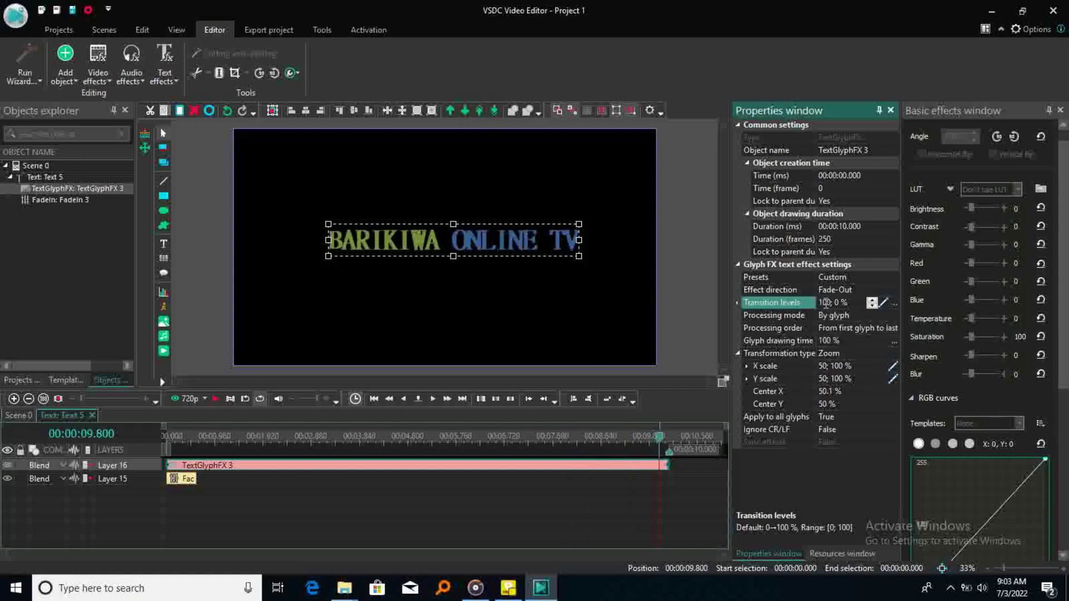
{"action": "key", "text": "BackSpace"}
{"action": "key", "text": "BackSpace"}
{"action": "type", "text": "10"}
{"action": "left_click", "coordinate": [814, 471]}
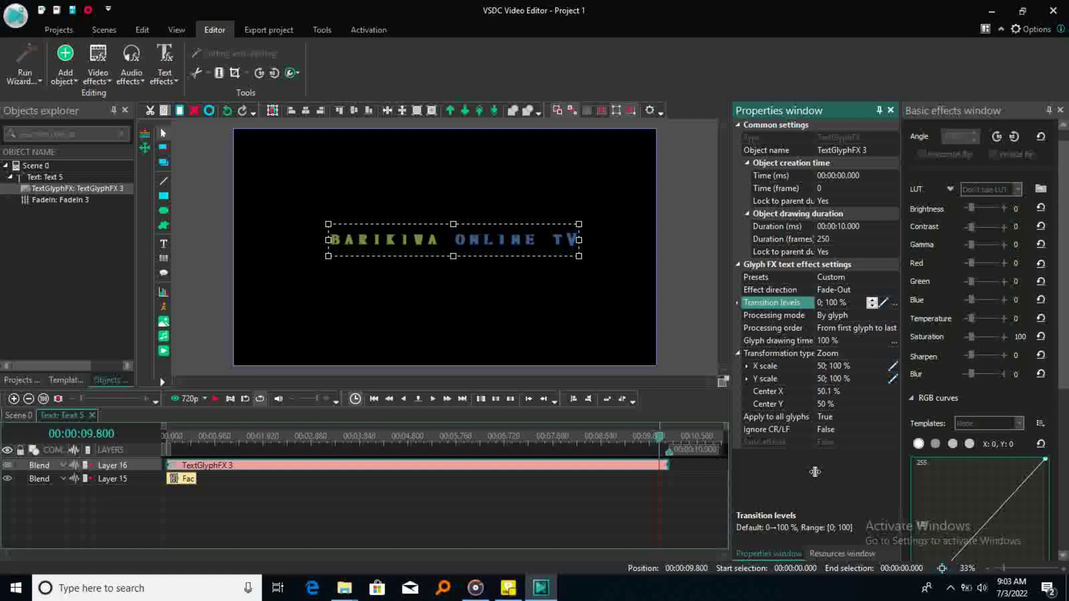
{"action": "left_click", "coordinate": [165, 439]}
{"action": "key", "text": "space"}
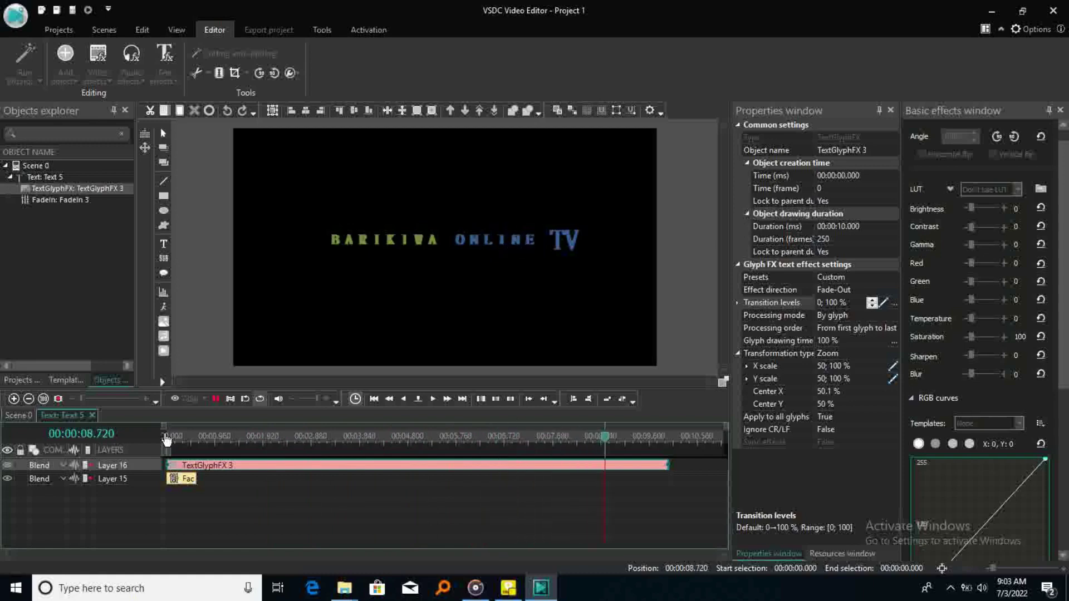
{"action": "key", "text": "space"}
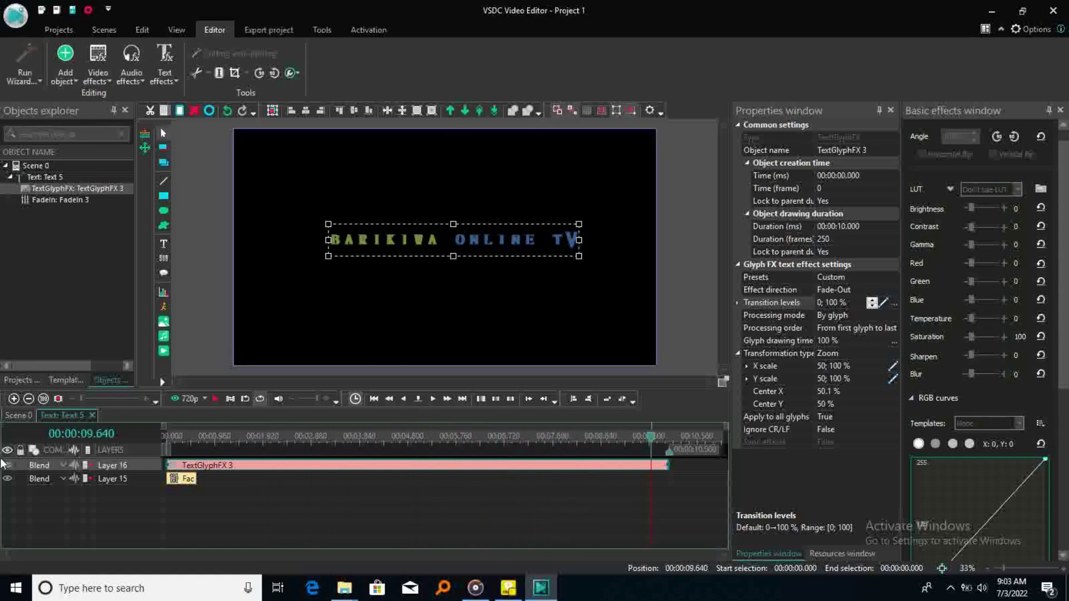
- In Scene 0, add a text object from the cursor position, about 800 × 106 below the title, reading SUBSCRIBE
{"action": "left_click", "coordinate": [89, 414]}
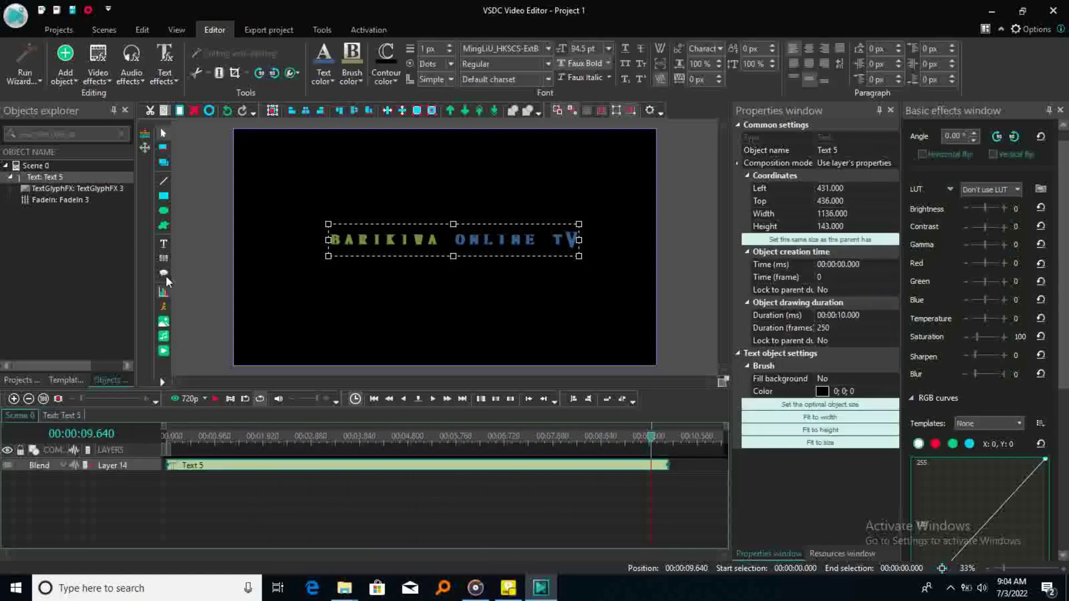
{"action": "left_click", "coordinate": [161, 244]}
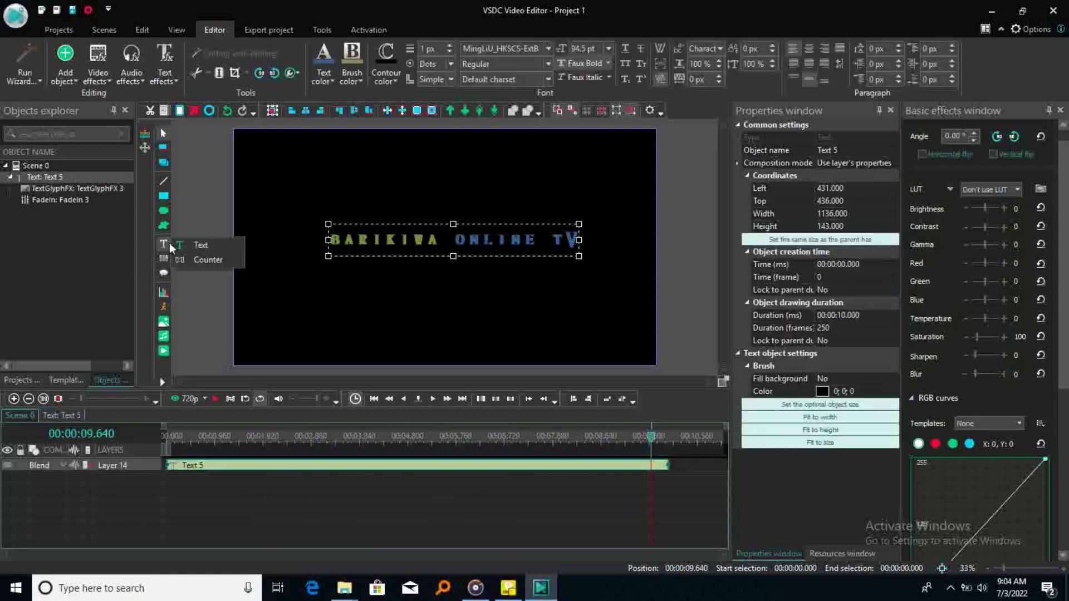
{"action": "left_click", "coordinate": [203, 246]}
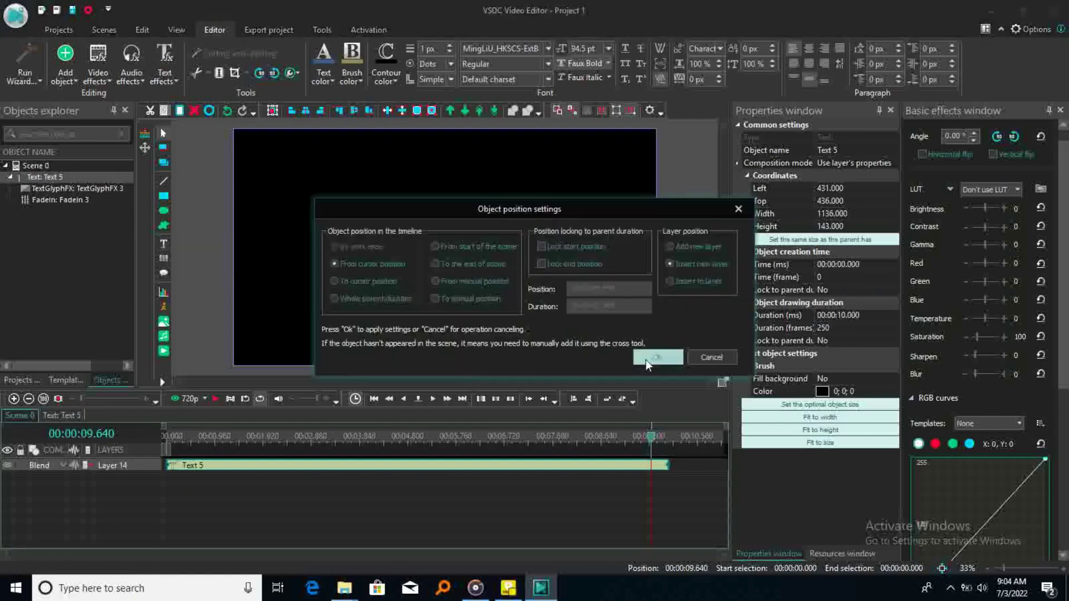
{"action": "left_click", "coordinate": [680, 357]}
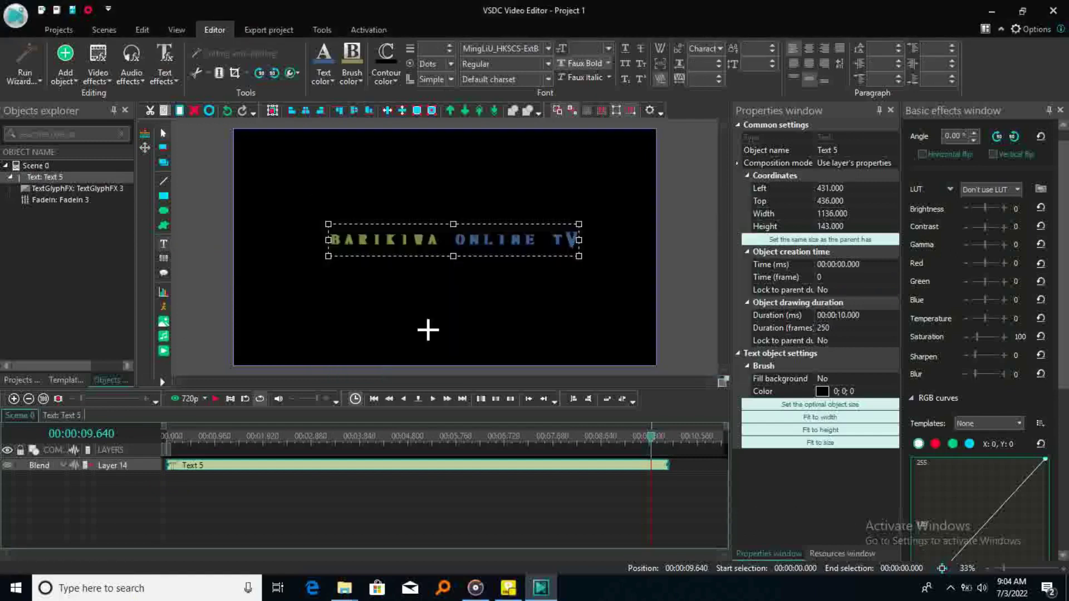
{"action": "left_click", "coordinate": [384, 299]}
{"action": "left_click_drag", "start_coordinate": [374, 282], "coordinate": [552, 306]}
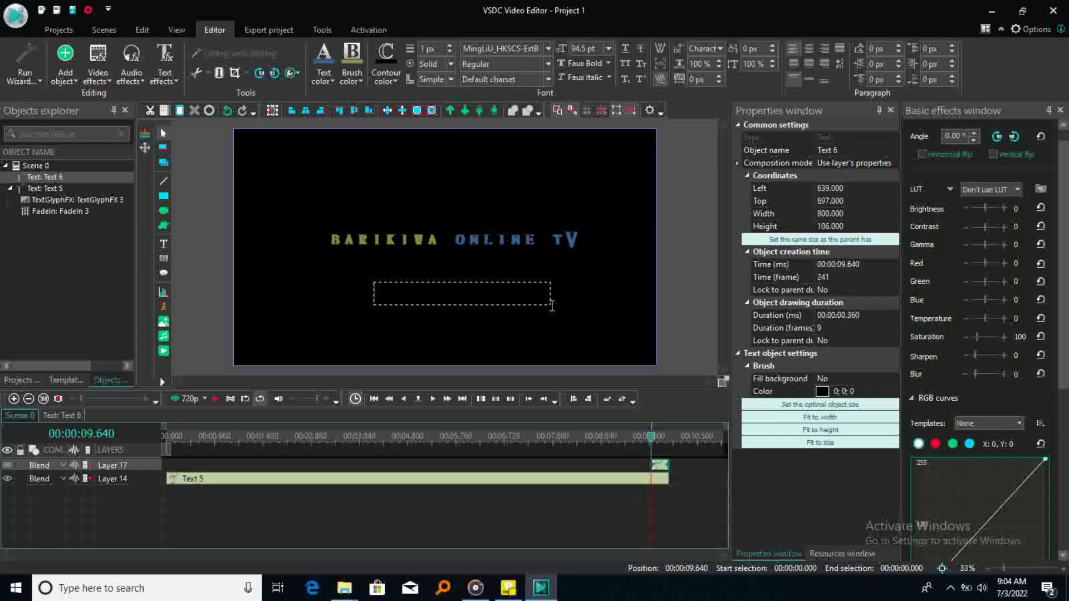
{"action": "type", "text": "SUBSCRIBE"}
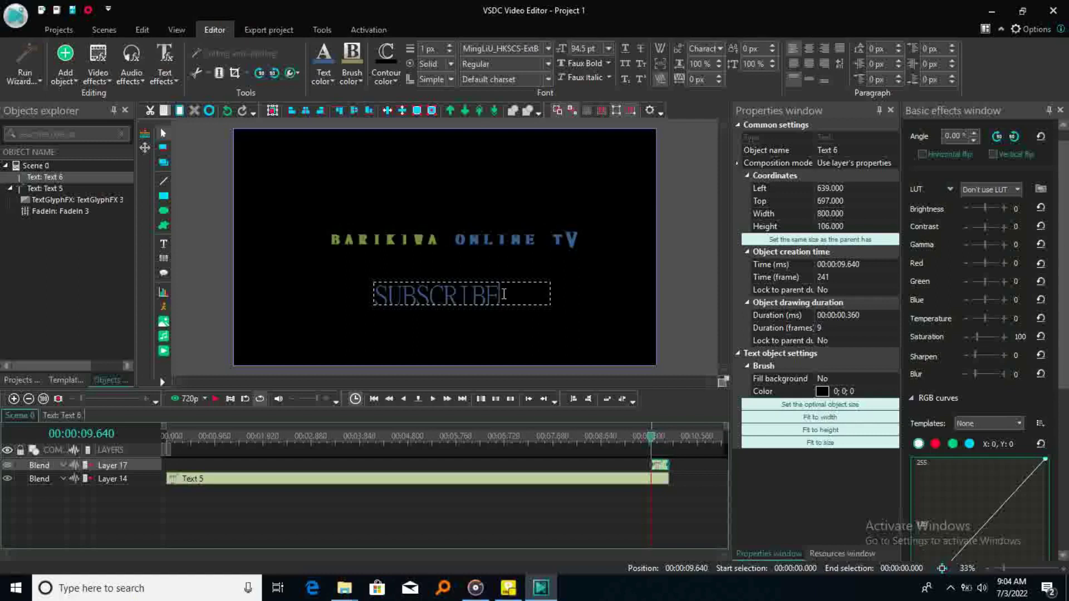
- Select the whole word SUBSCRIBE and set its text color to a light grey theme shade
{"action": "key", "text": "shift+Left"}
{"action": "key", "text": "shift+Left"}
{"action": "key", "text": "shift+Left"}
{"action": "key", "text": "shift+Left"}
{"action": "key", "text": "shift+Left"}
{"action": "key", "text": "shift+Left"}
{"action": "key", "text": "shift+Left"}
{"action": "key", "text": "shift+Left"}
{"action": "key", "text": "shift+Left"}
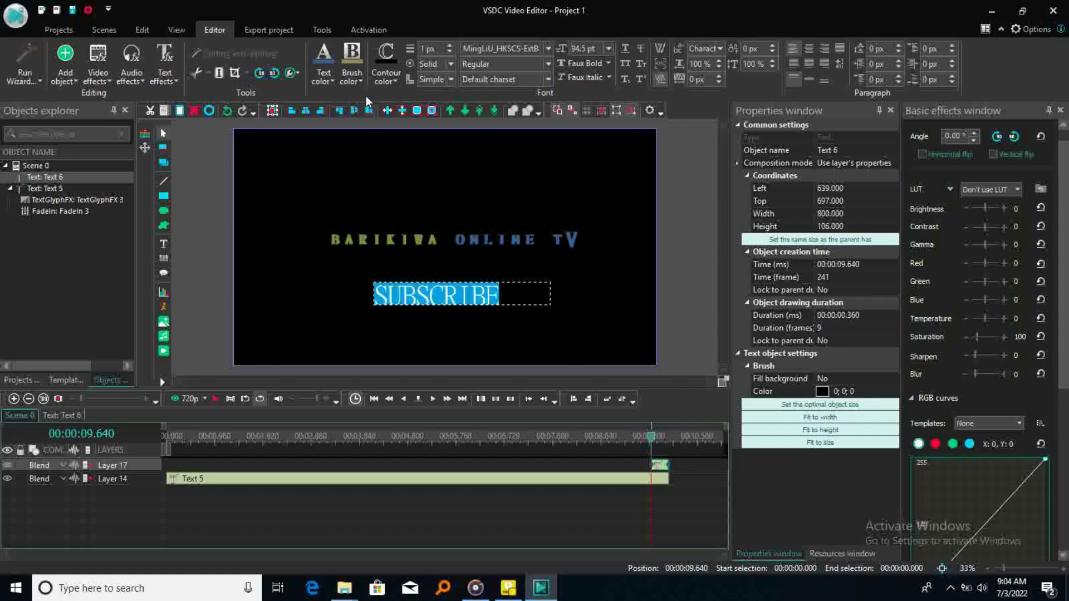
{"action": "left_click", "coordinate": [333, 79]}
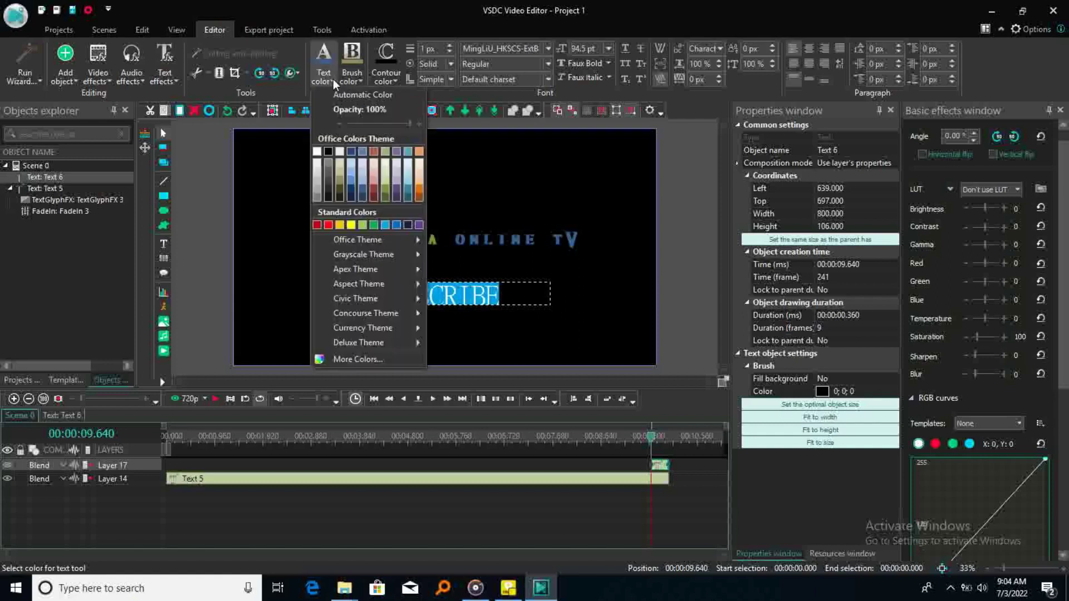
{"action": "left_click", "coordinate": [320, 176]}
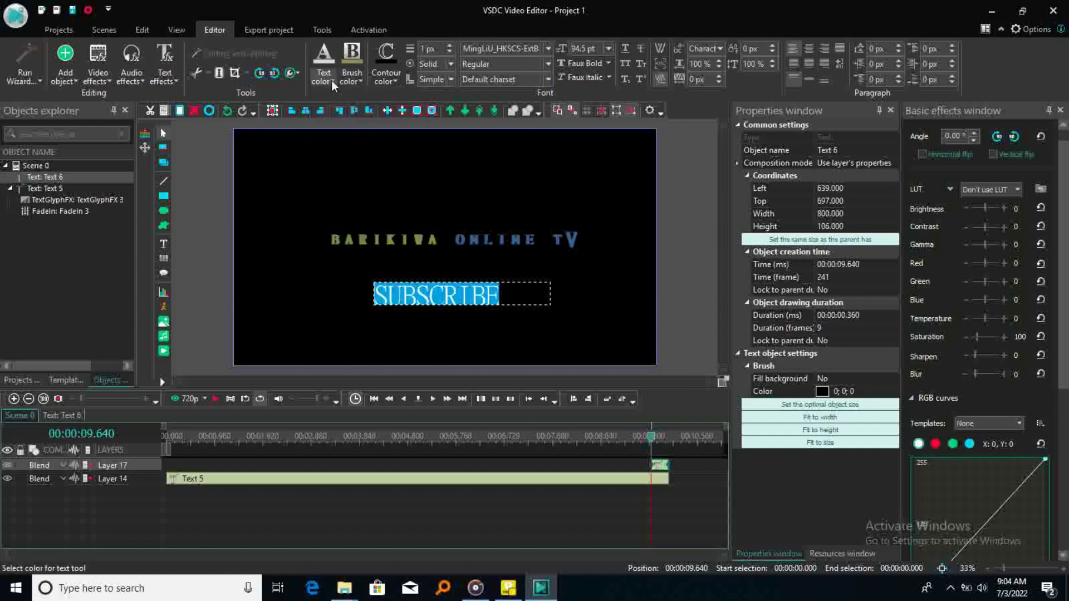
- Give the SUBSCRIBE text a standard red brush color and an olive-green theme contour color
{"action": "left_click", "coordinate": [361, 81]}
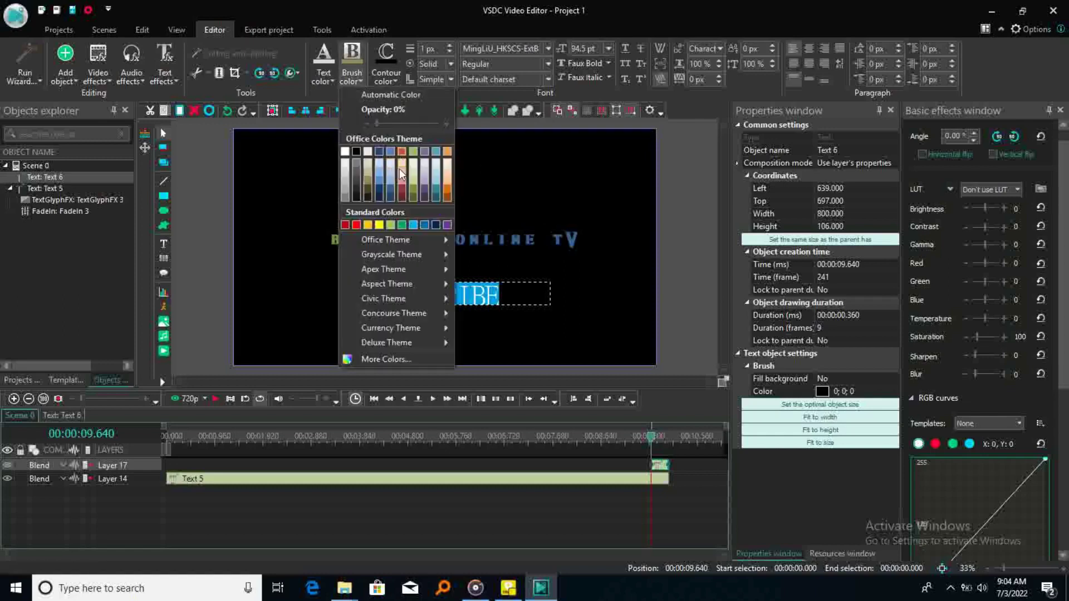
{"action": "left_click", "coordinate": [356, 223]}
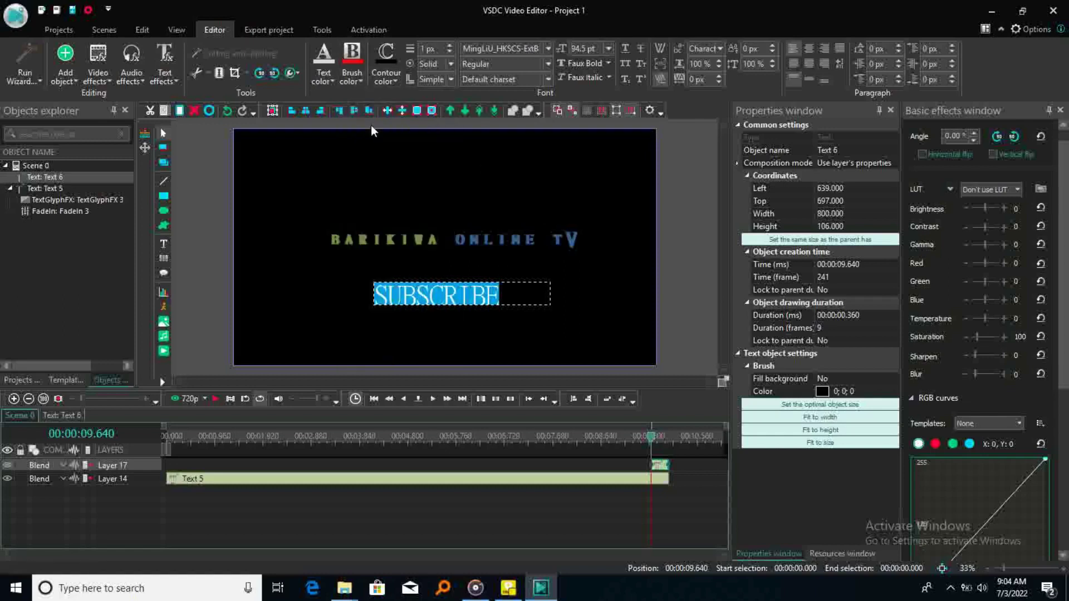
{"action": "left_click", "coordinate": [396, 79]}
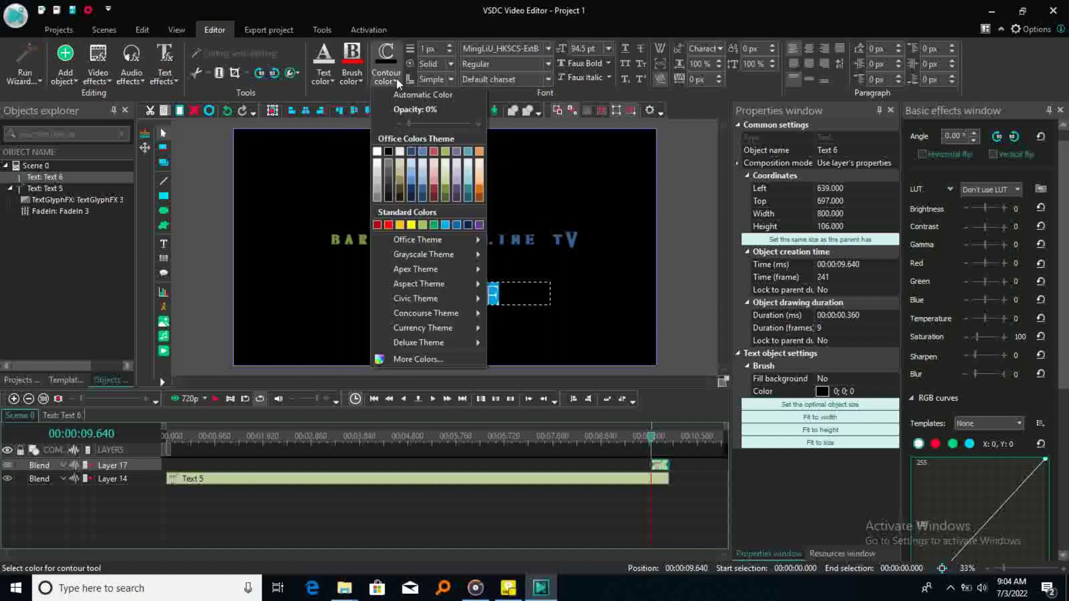
{"action": "left_click", "coordinate": [446, 189]}
{"action": "left_click", "coordinate": [446, 188]}
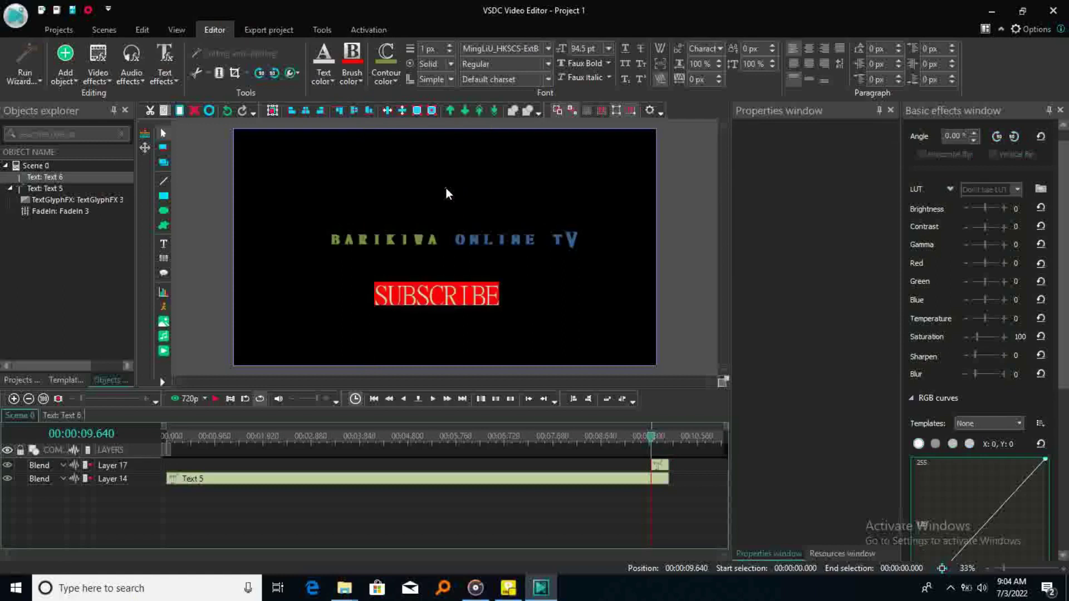
- Fit the SUBSCRIBE text to size and move it directly beneath the title, to about left 715, top 564
{"action": "left_click", "coordinate": [442, 293]}
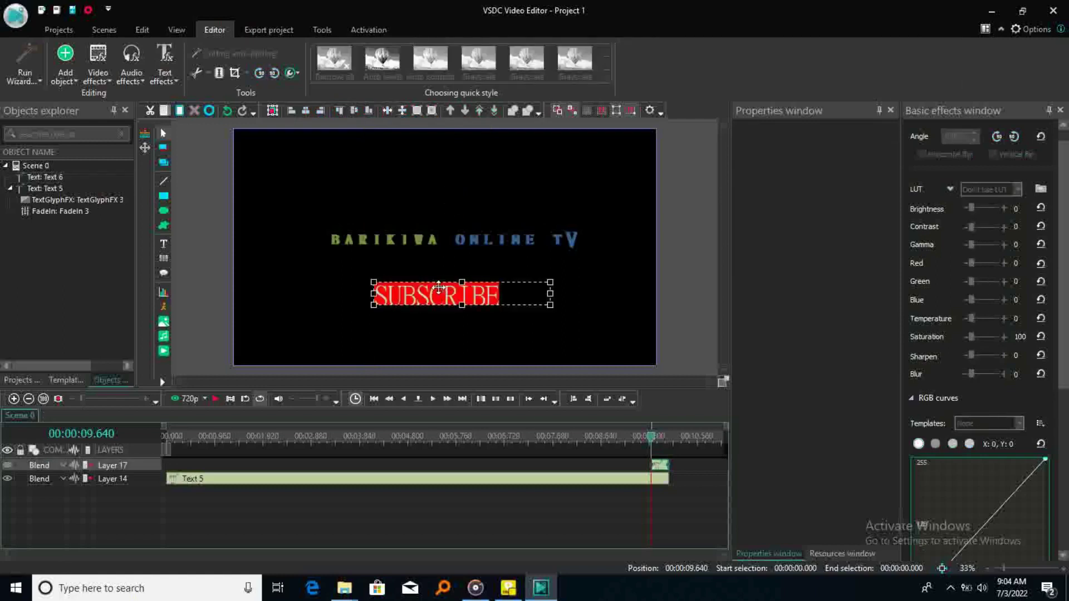
{"action": "left_click", "coordinate": [828, 444]}
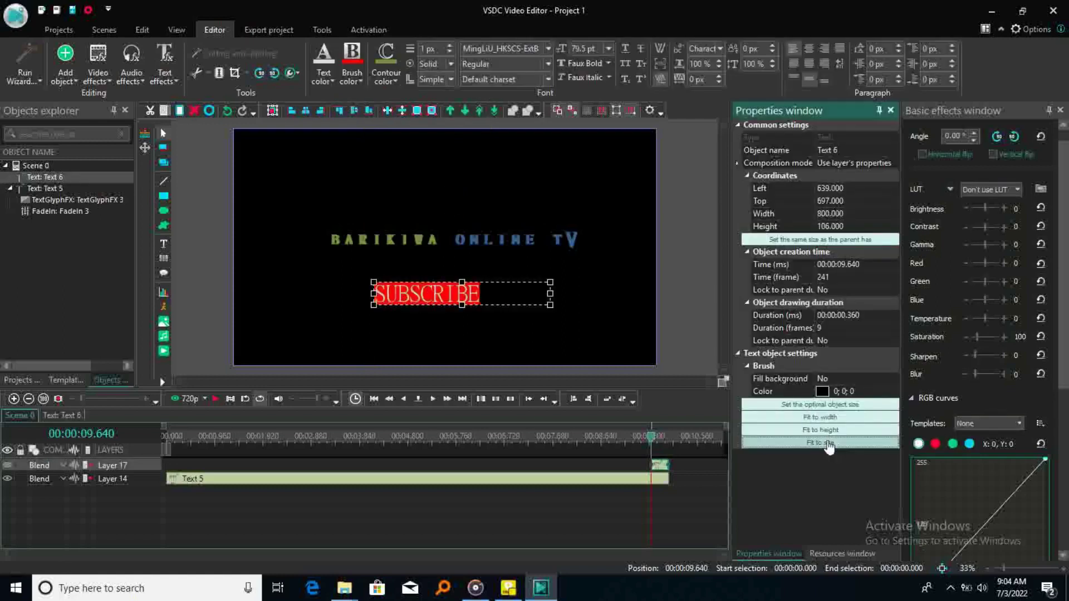
{"action": "left_click", "coordinate": [491, 267]}
{"action": "left_click", "coordinate": [434, 295]}
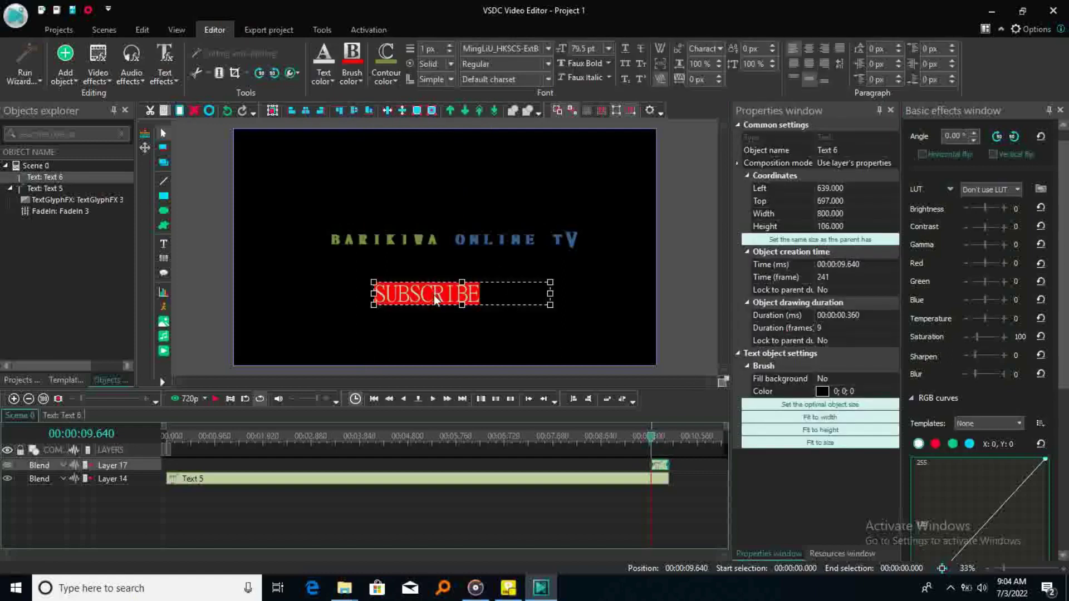
{"action": "left_click_drag", "start_coordinate": [436, 298], "coordinate": [449, 264]}
{"action": "left_click", "coordinate": [419, 188]}
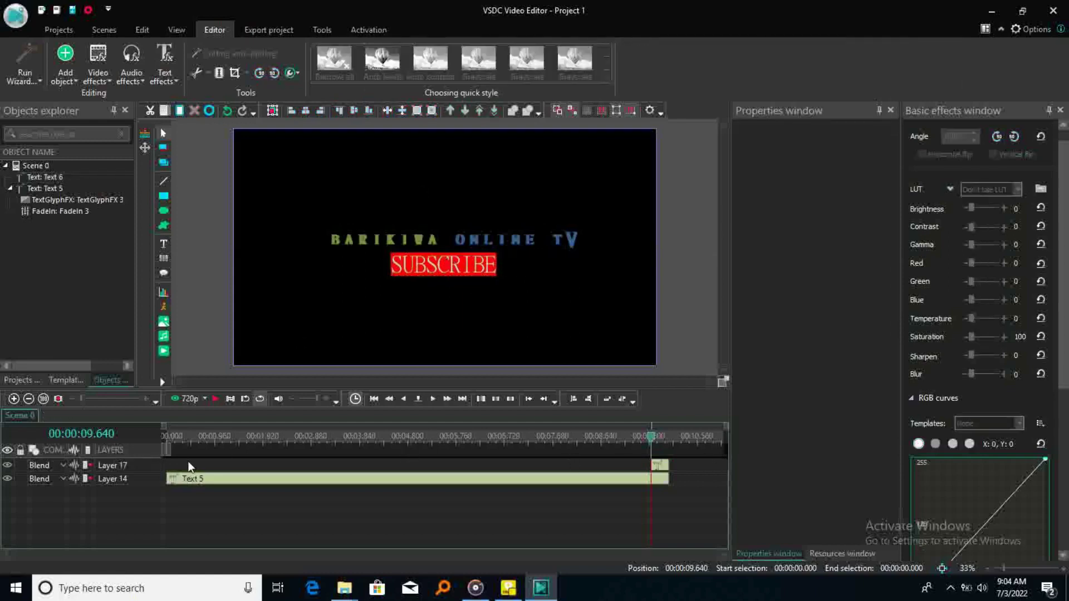
- Preview the scene from the start with the title and the SUBSCRIBE text
{"action": "left_click", "coordinate": [165, 436]}
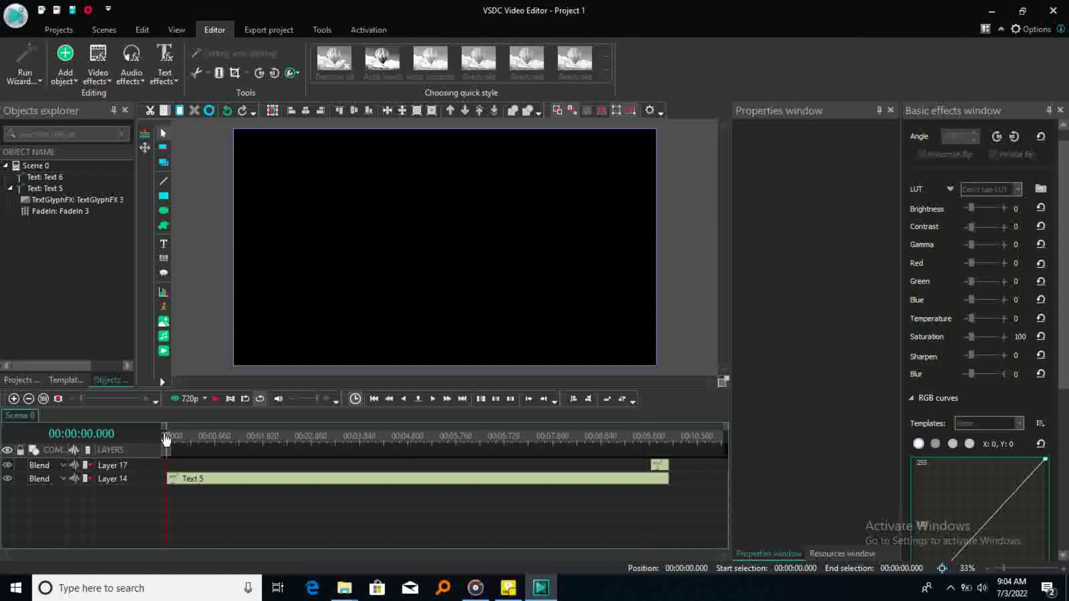
{"action": "key", "text": "space"}
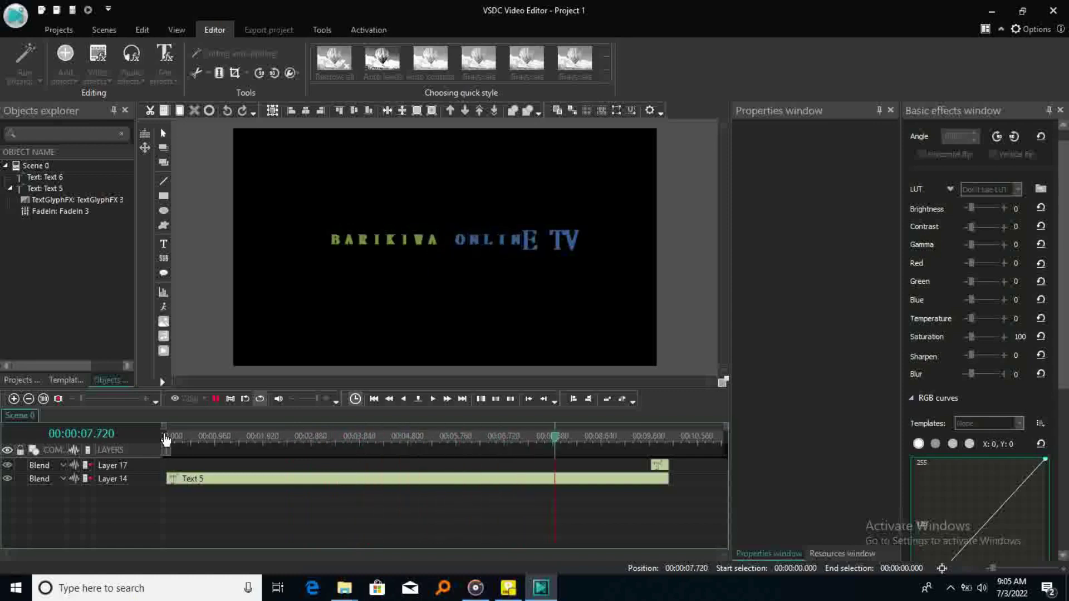
{"action": "left_click", "coordinate": [165, 436]}
{"action": "key", "text": "space"}
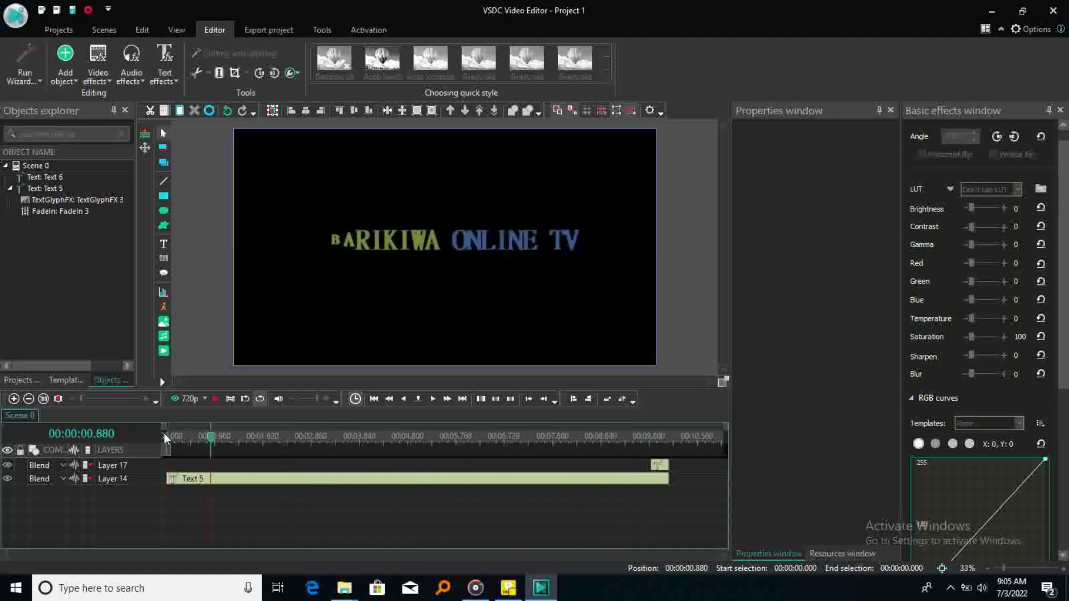
- Extend the SUBSCRIBE clip's start back to about 7.08 s and preview its appearance
{"action": "left_click", "coordinate": [657, 472]}
{"action": "left_click_drag", "start_coordinate": [654, 467], "coordinate": [524, 467]}
{"action": "left_click", "coordinate": [481, 436]}
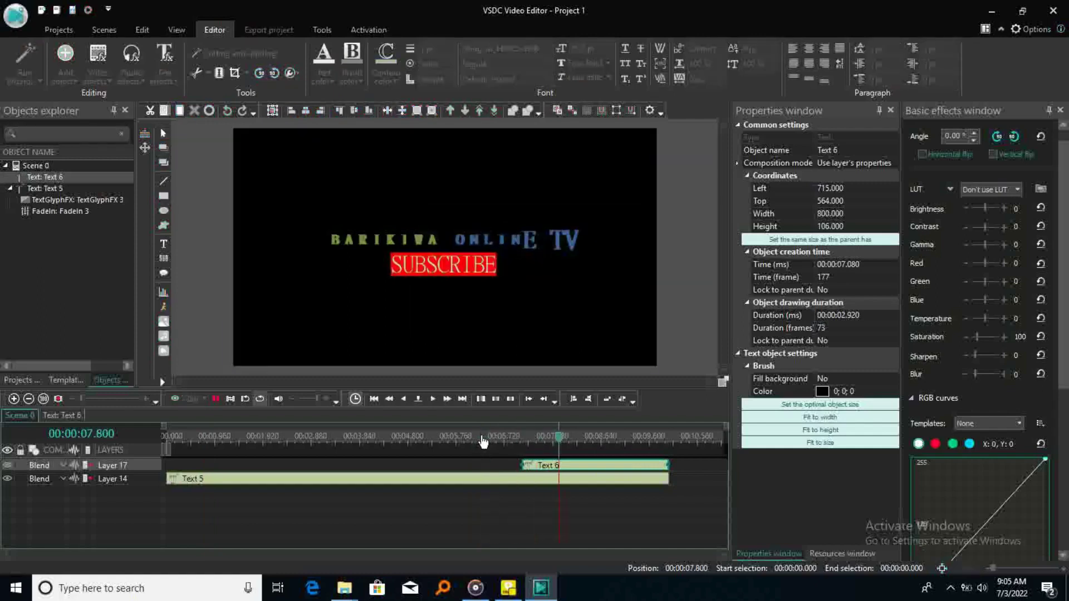
{"action": "key", "text": "space"}
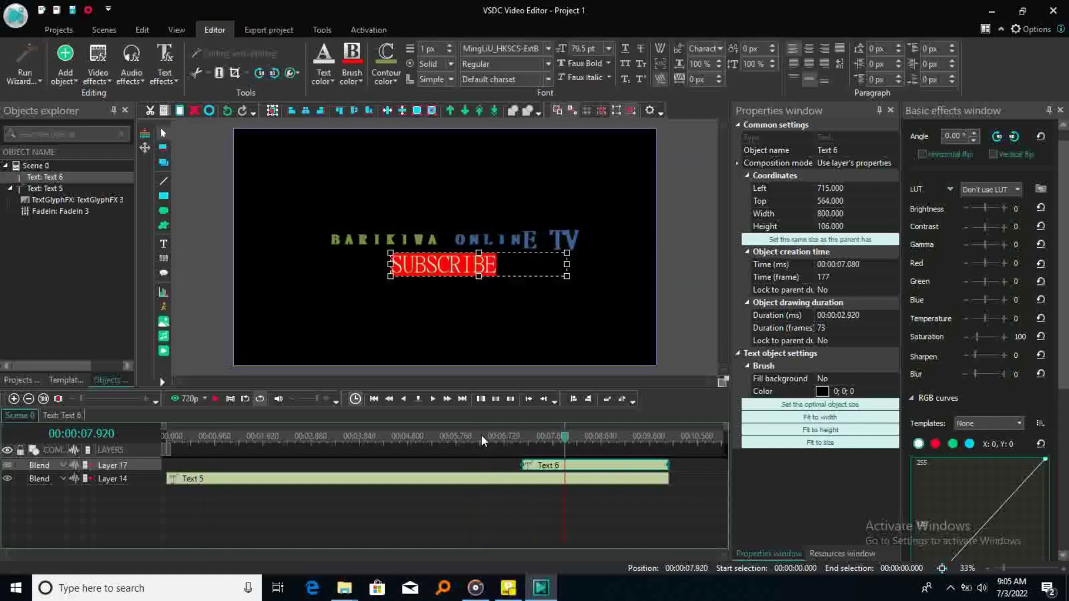
- Add a Fade In transparency effect from the start of the SUBSCRIBE text on a new layer and preview it
{"action": "left_click", "coordinate": [107, 82]}
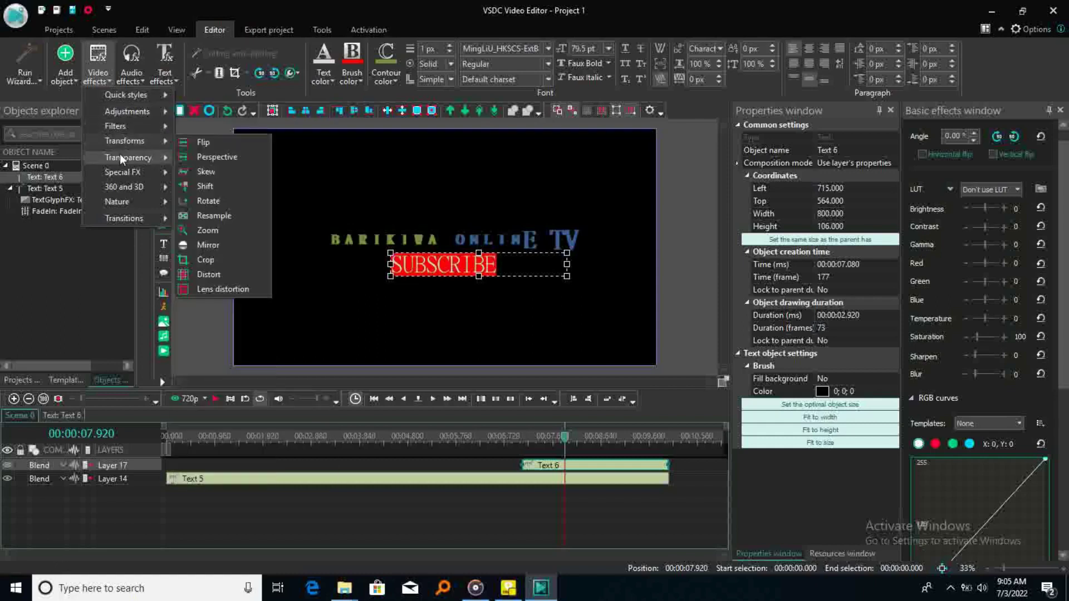
{"action": "mouse_move", "coordinate": [121, 158]}
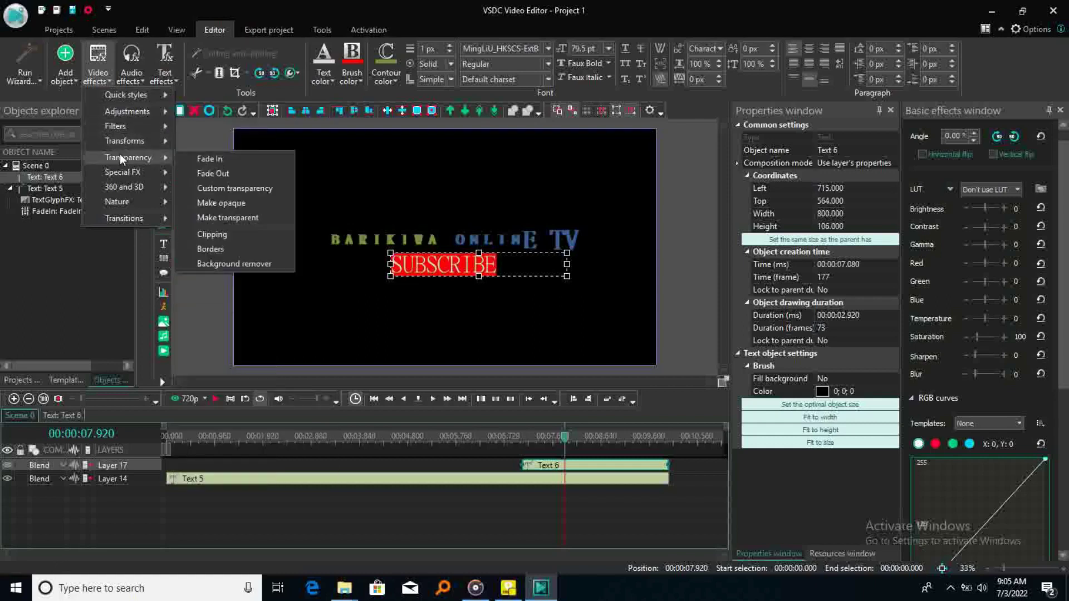
{"action": "left_click", "coordinate": [205, 159]}
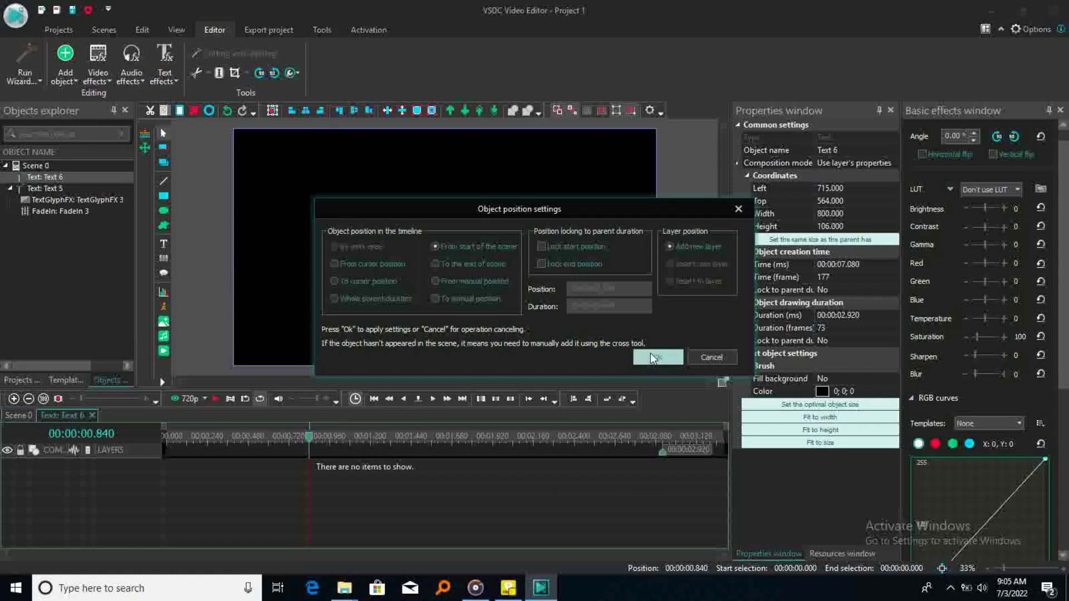
{"action": "left_click", "coordinate": [652, 357]}
{"action": "left_click", "coordinate": [170, 441]}
{"action": "key", "text": "space"}
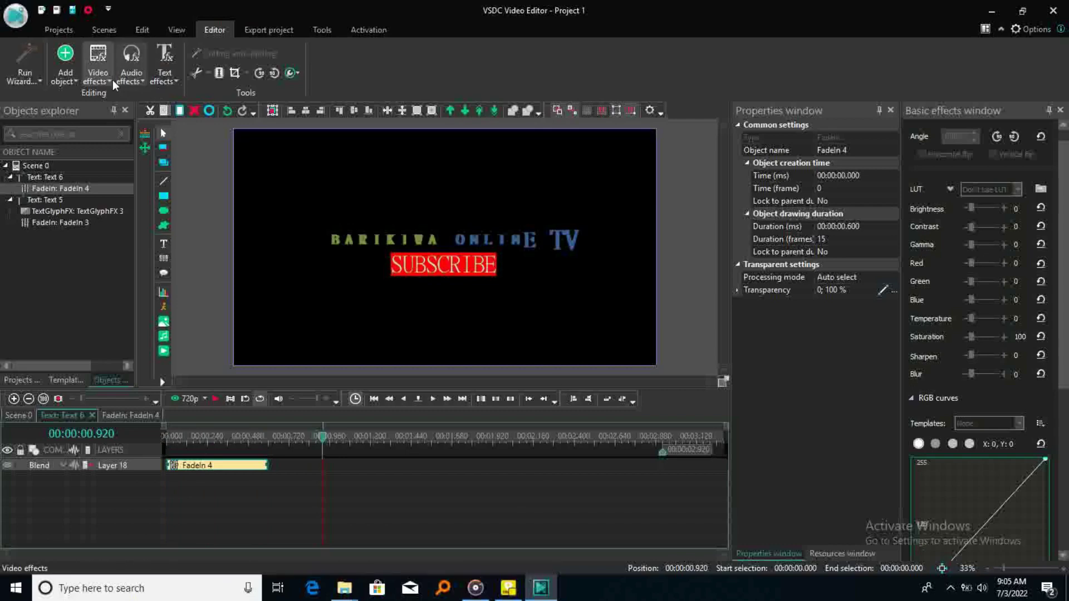
- Add a Recoloring text effect to the end of the SUBSCRIBE text on a new layer, with start and end positions locked to the parent
{"action": "left_click", "coordinate": [177, 78]}
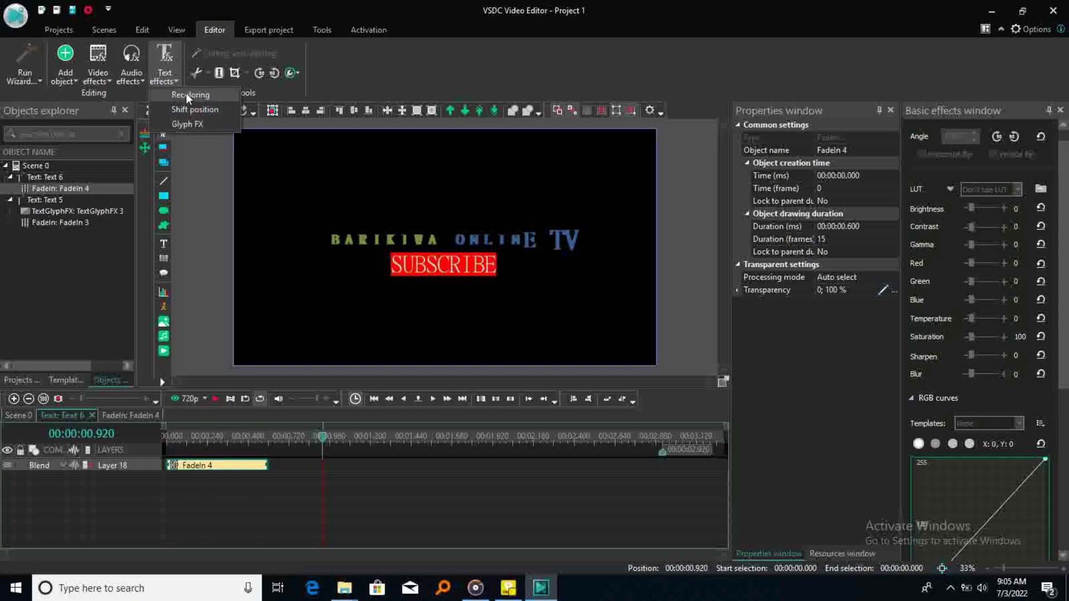
{"action": "left_click", "coordinate": [186, 93]}
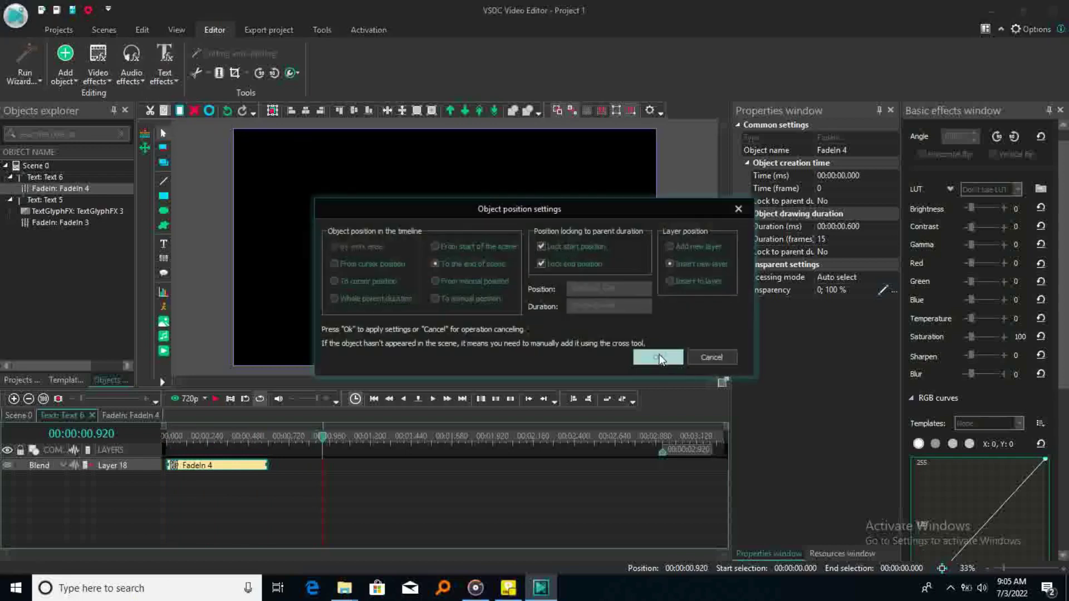
{"action": "left_click", "coordinate": [658, 358]}
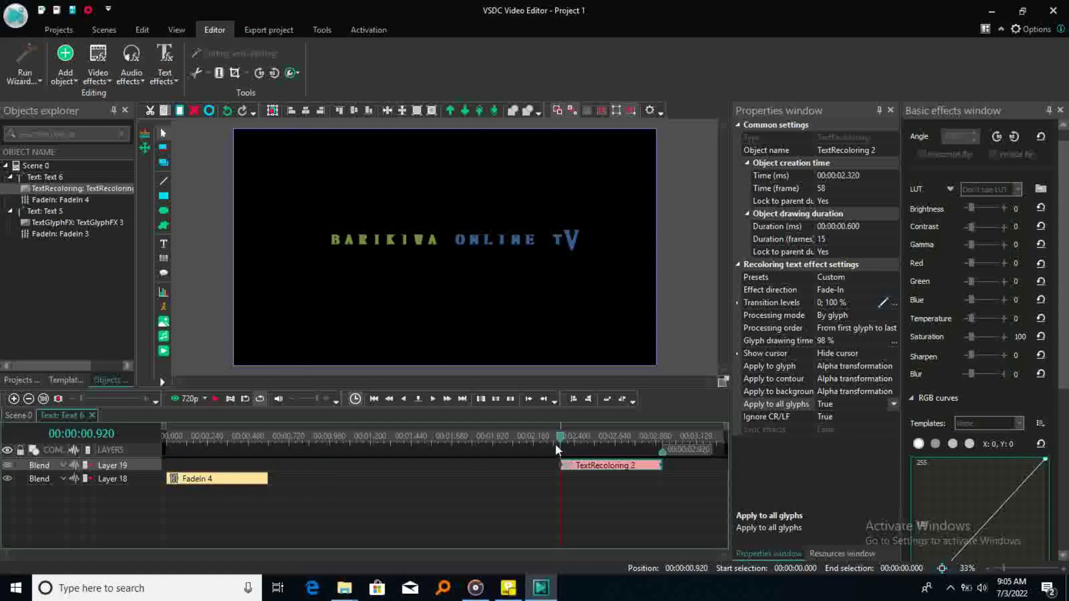
- Stretch the Recoloring effect back to 0 s so it spans the whole SUBSCRIBE text for 2.92 s, and return to the main scene
{"action": "left_click_drag", "start_coordinate": [555, 444], "coordinate": [406, 438]}
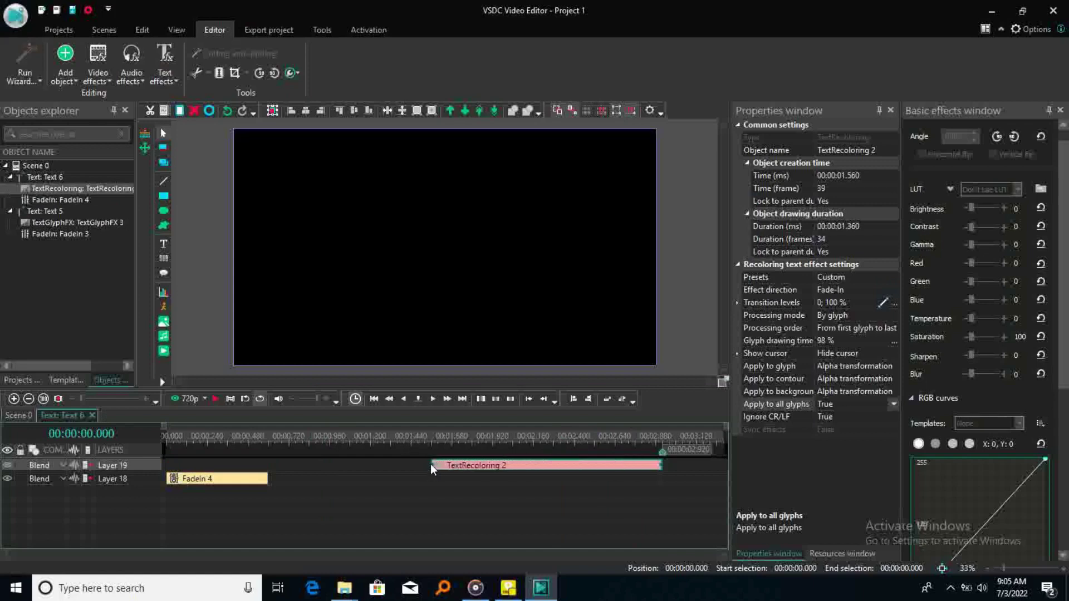
{"action": "left_click_drag", "start_coordinate": [431, 462], "coordinate": [162, 444]}
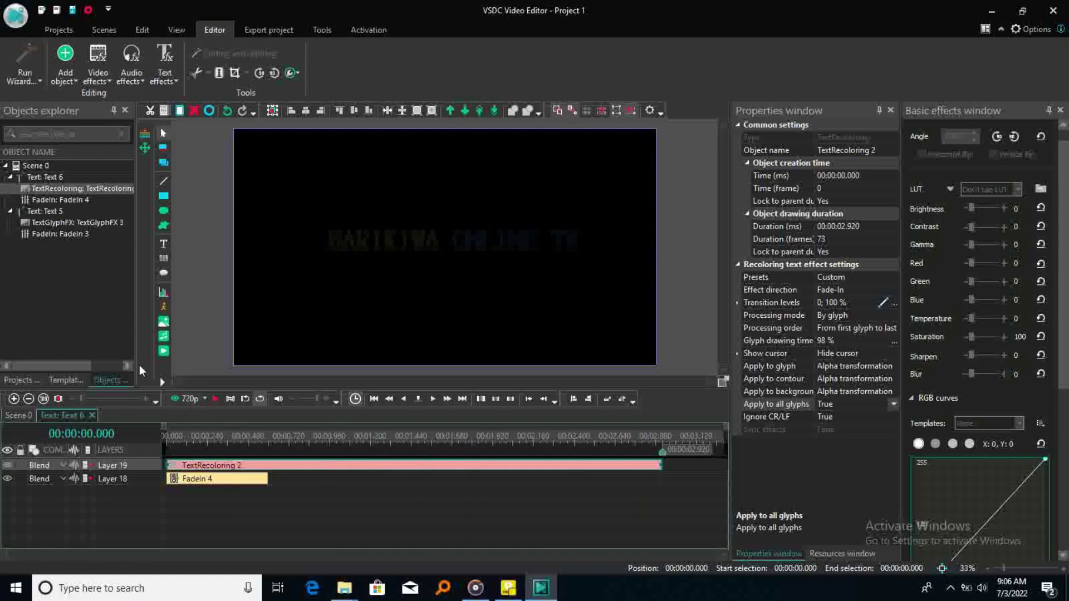
{"action": "left_click", "coordinate": [92, 415]}
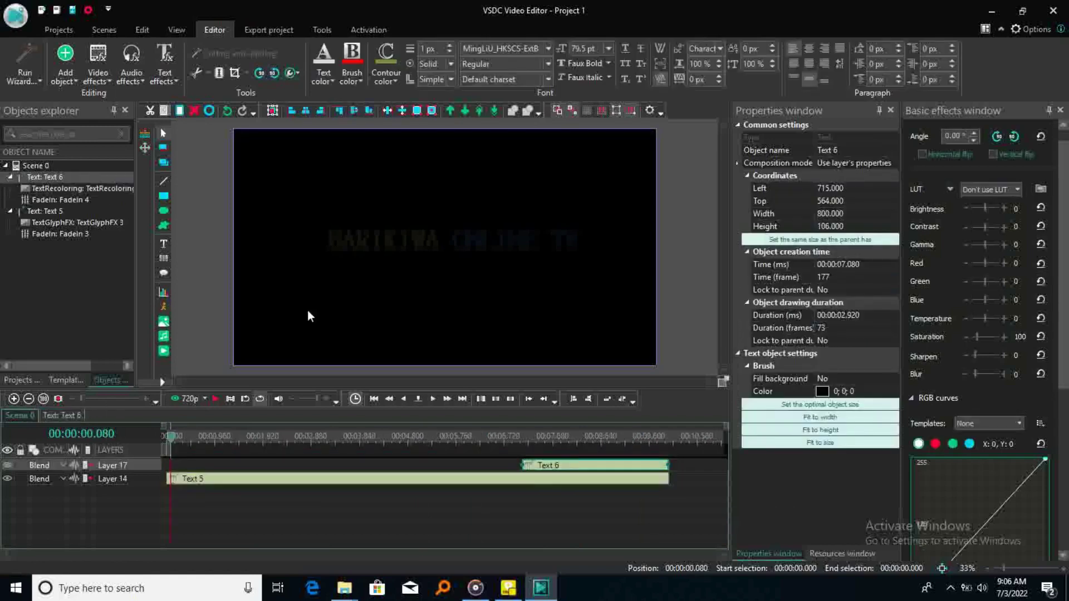
- Add a new text object at 10.04 s on a new layer, with a text box about 1669 by 551 px across the middle of the frame
{"action": "left_click", "coordinate": [670, 438]}
{"action": "left_click", "coordinate": [672, 439]}
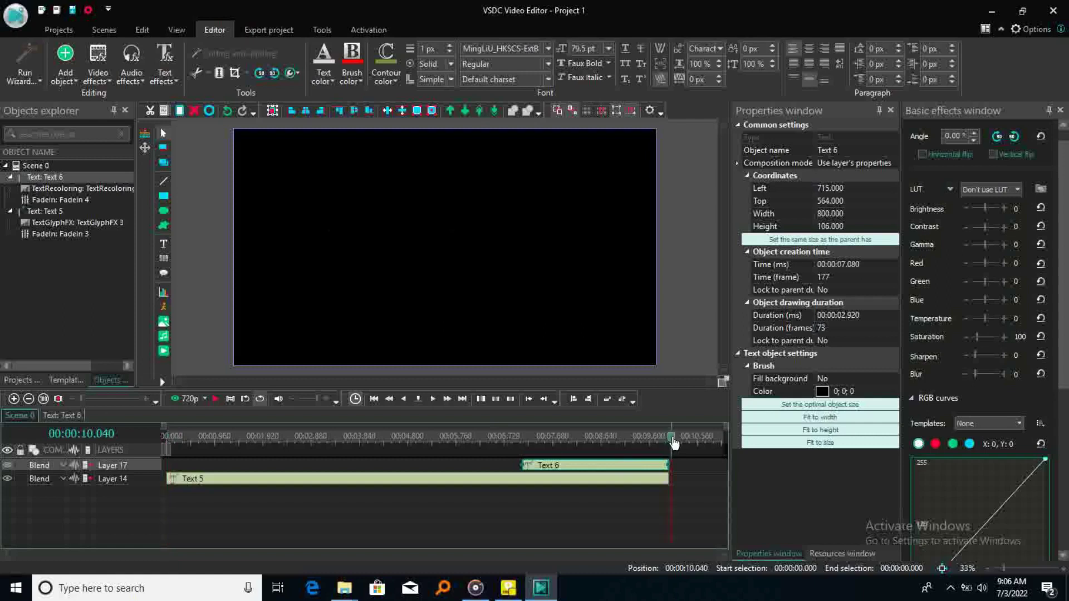
{"action": "left_click", "coordinate": [166, 240]}
{"action": "left_click", "coordinate": [215, 243]}
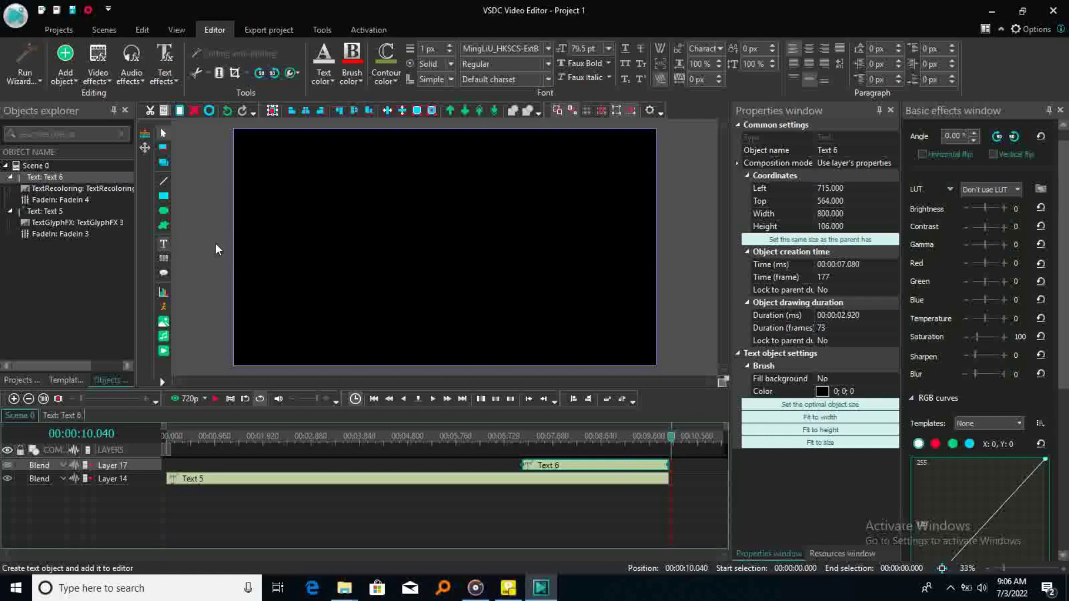
{"action": "left_click", "coordinate": [647, 358]}
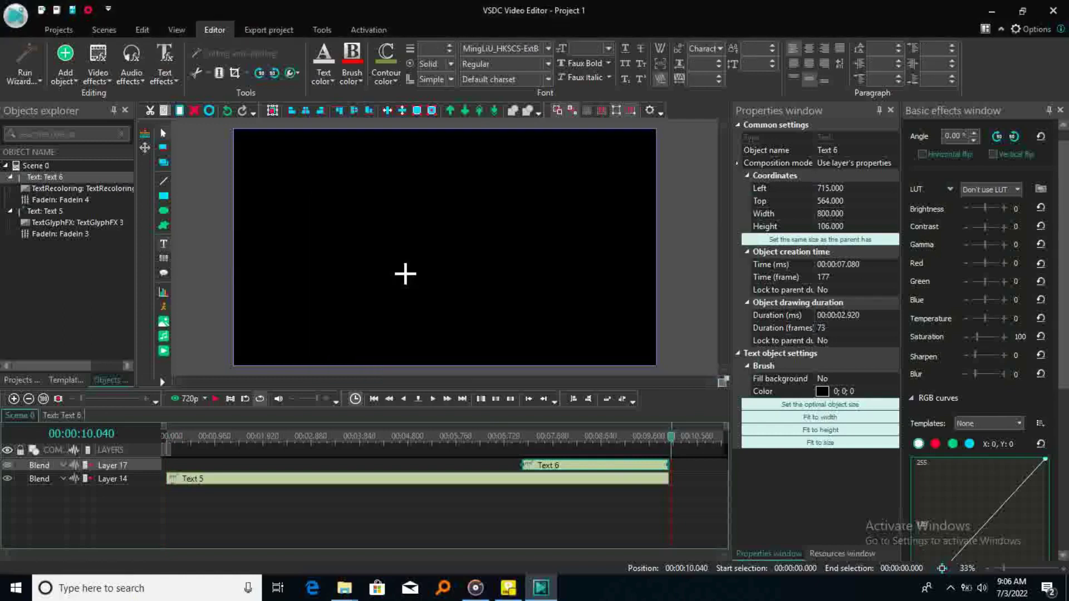
{"action": "left_click", "coordinate": [272, 190]}
{"action": "left_click_drag", "start_coordinate": [312, 318], "coordinate": [641, 310]}
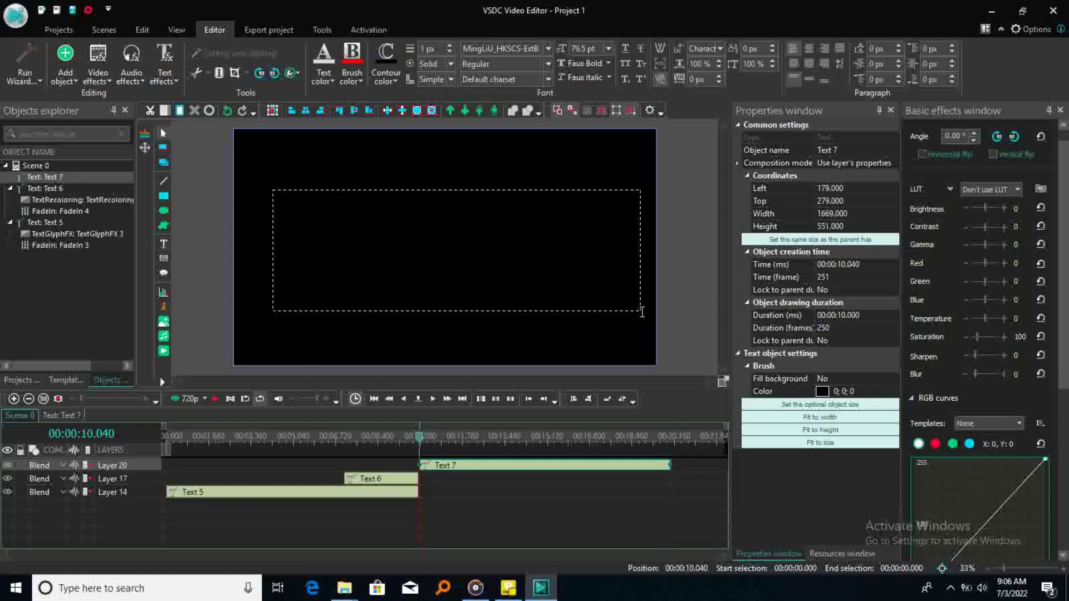
- Enter "UP TO THERE YOU CAN ADD MORE" as the first line of the new text
{"action": "type", "text": "UP TO "}
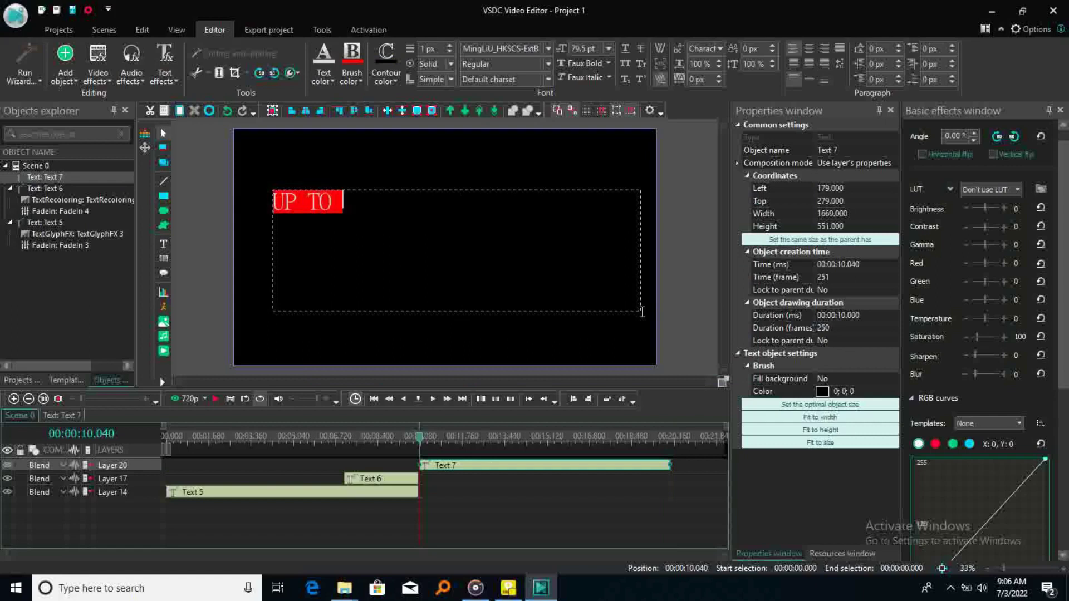
{"action": "type", "text": "THERE"}
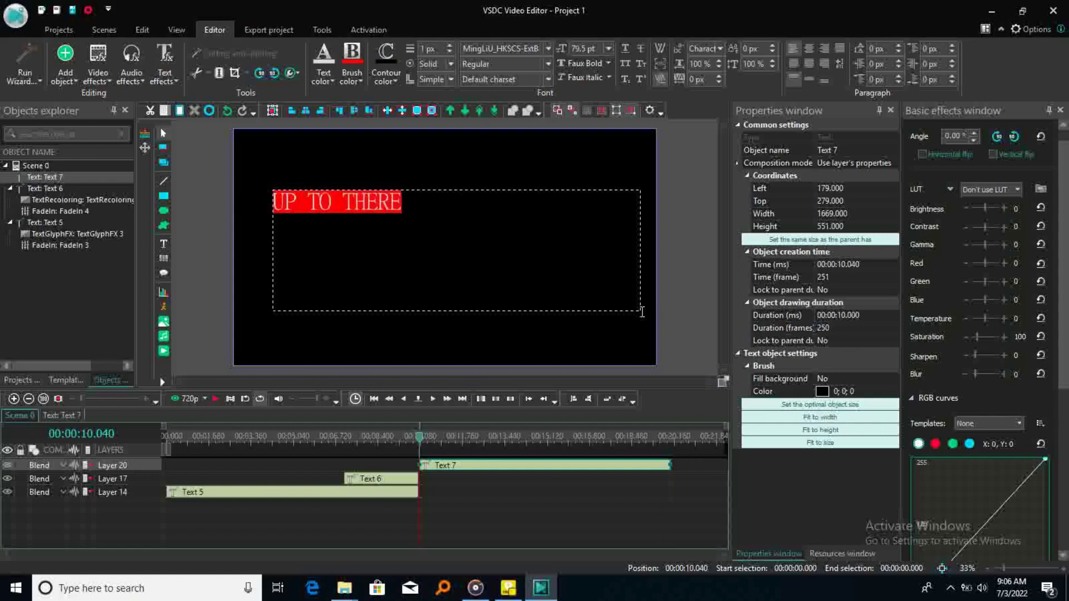
{"action": "type", "text": " YO"}
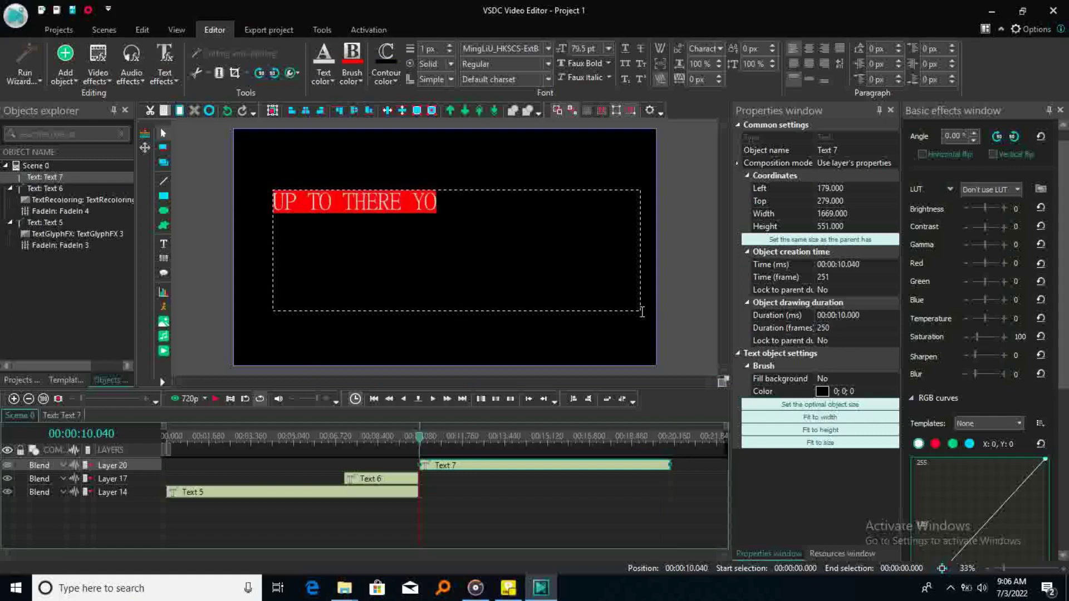
{"action": "type", "text": "U V"}
{"action": "key", "text": "BackSpace"}
{"action": "type", "text": "CAN"}
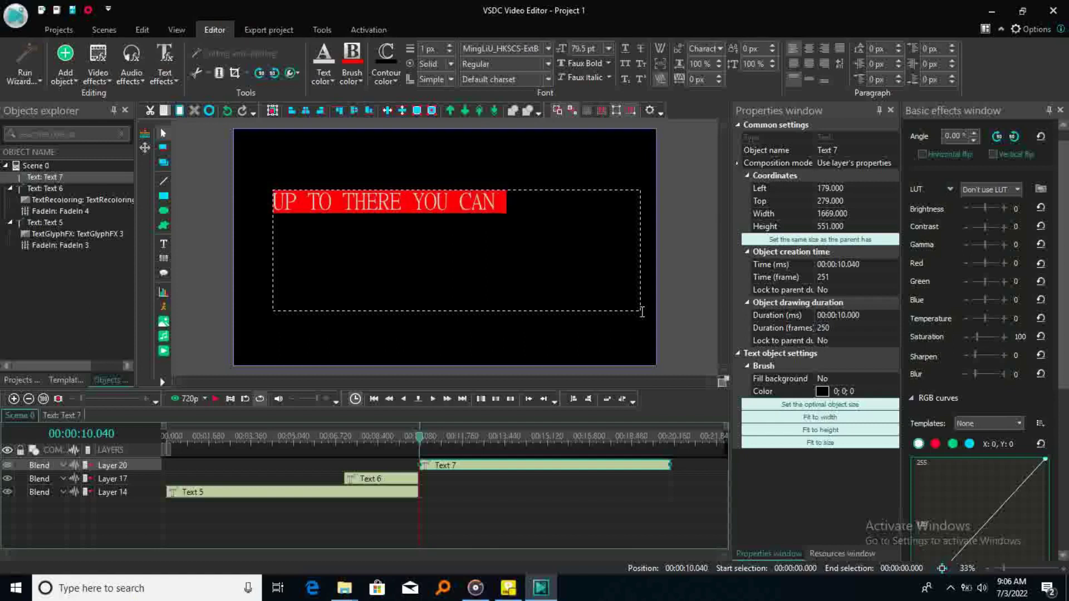
{"action": "type", "text": " ADD "}
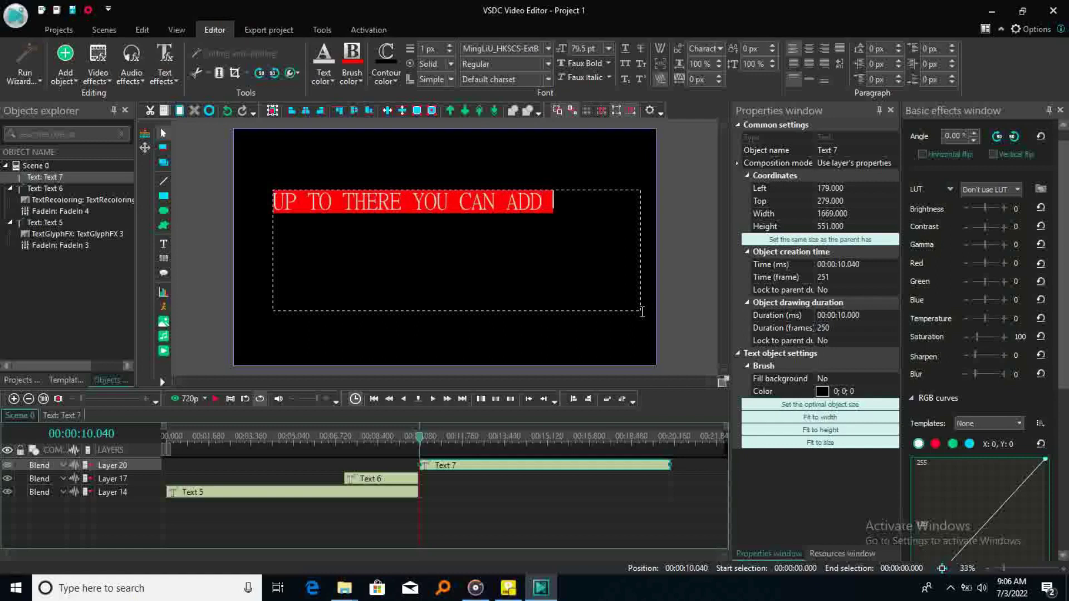
{"action": "type", "text": "MORE"}
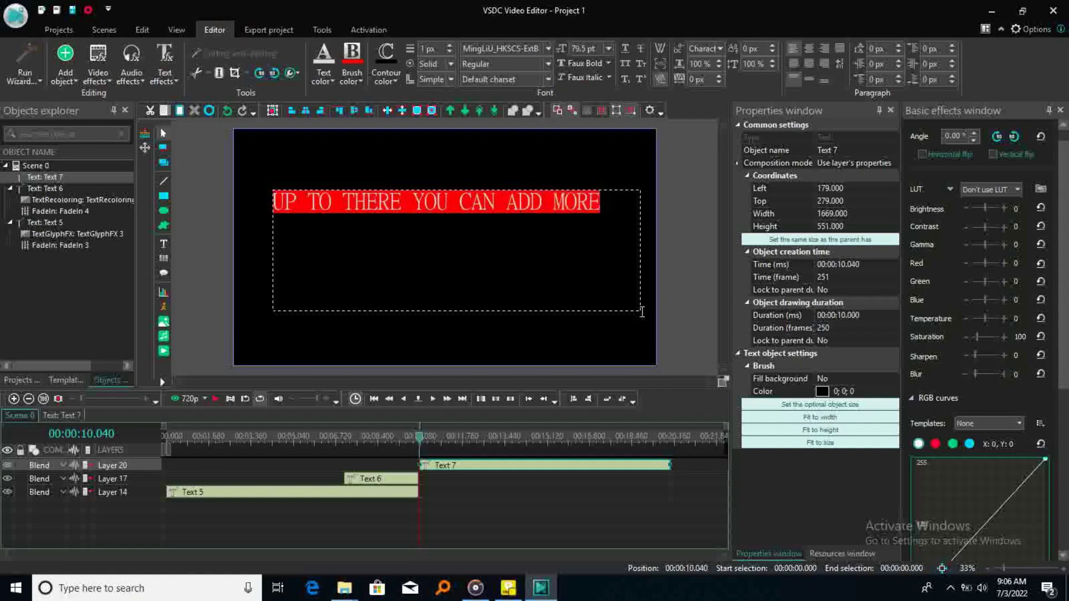
- Continue the text on a new line with "EFFECTS WITHOUT FORGETING THE SOUNDS FOR THAT BACGROUND VIDEO"
{"action": "key", "text": "Return"}
{"action": "type", "text": "EFFECTS "}
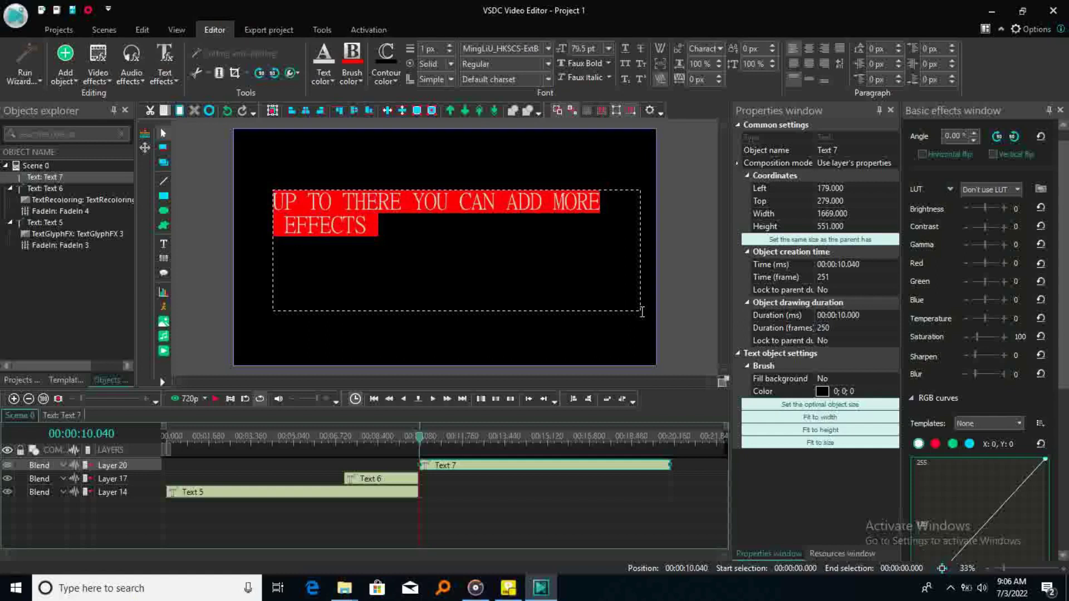
{"action": "type", "text": "WITHOUT FORGETING TH"}
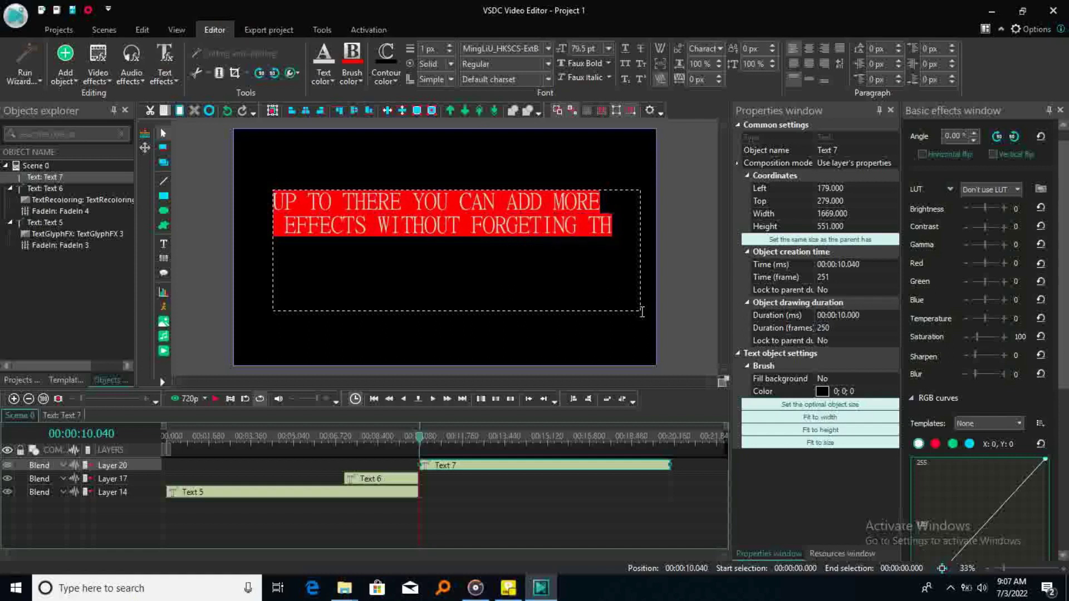
{"action": "type", "text": "E "}
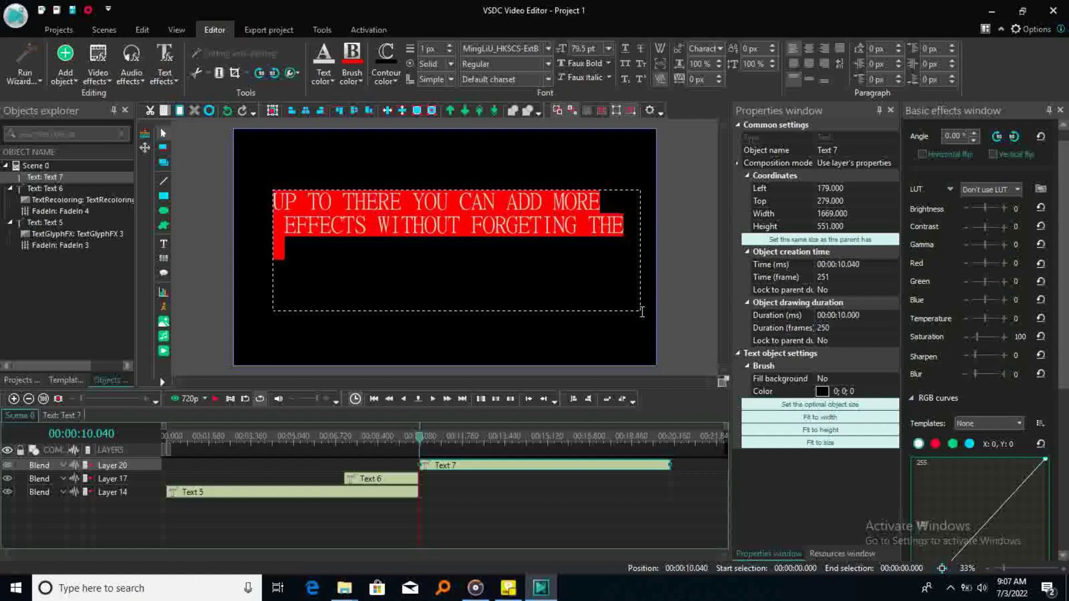
{"action": "type", "text": "SOUNDS "}
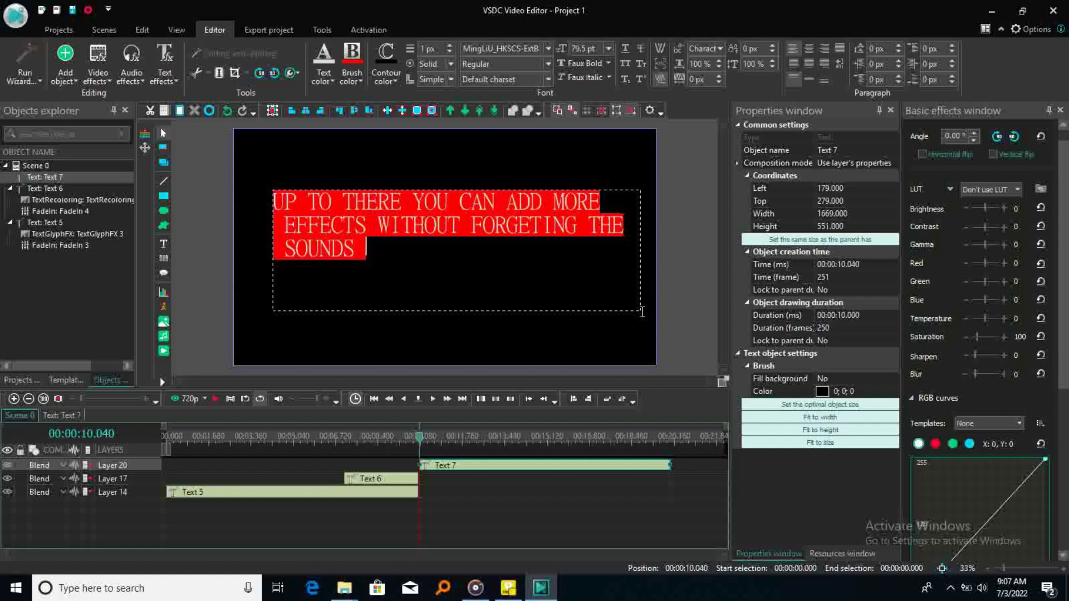
{"action": "type", "text": "FO"}
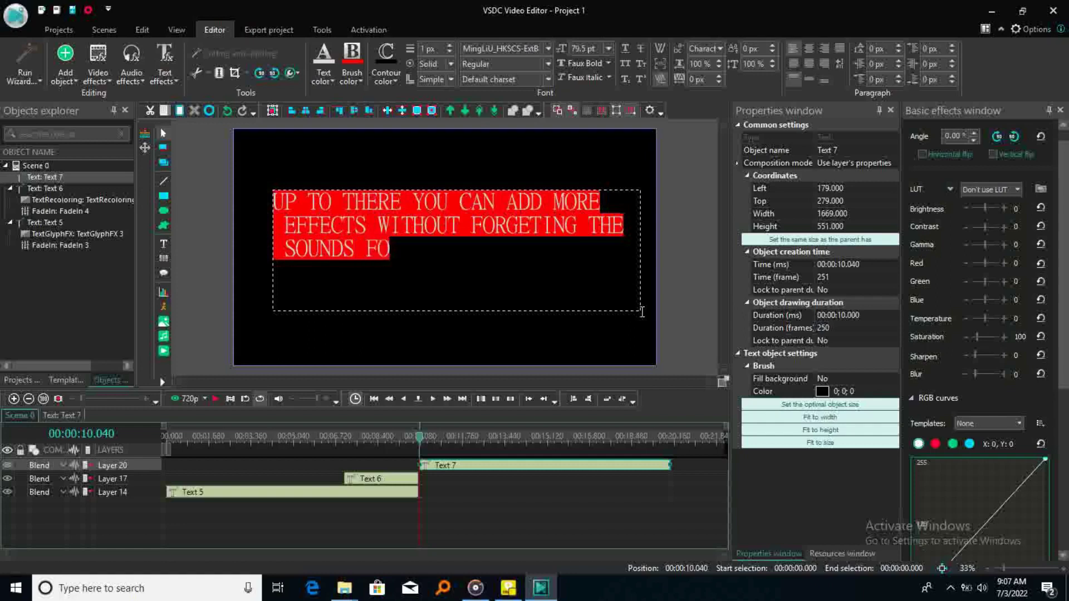
{"action": "type", "text": "R THA"}
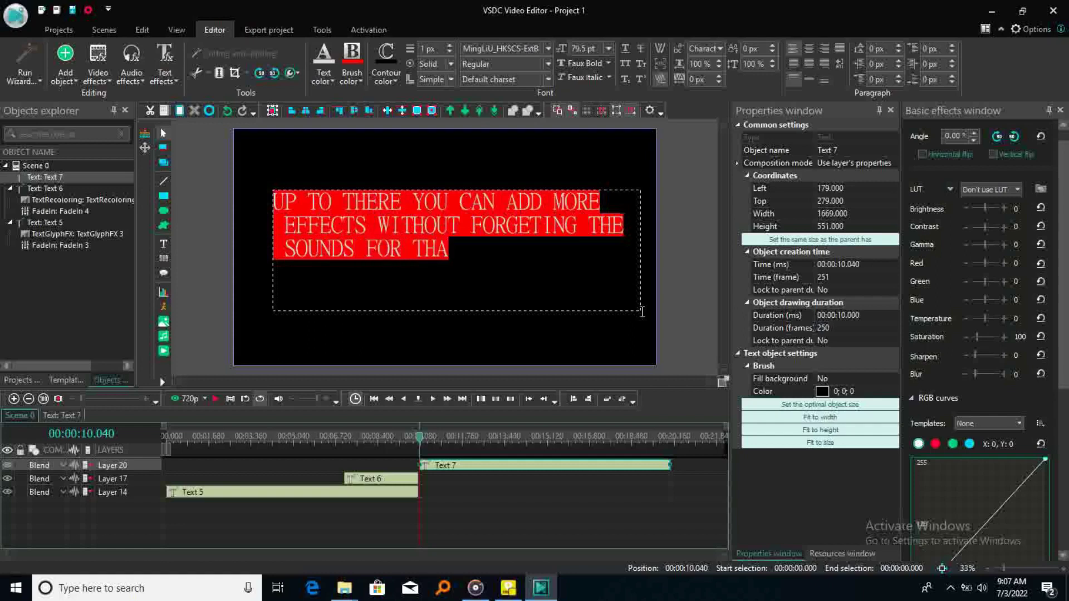
{"action": "type", "text": "T"}
{"action": "type", "text": " BA"}
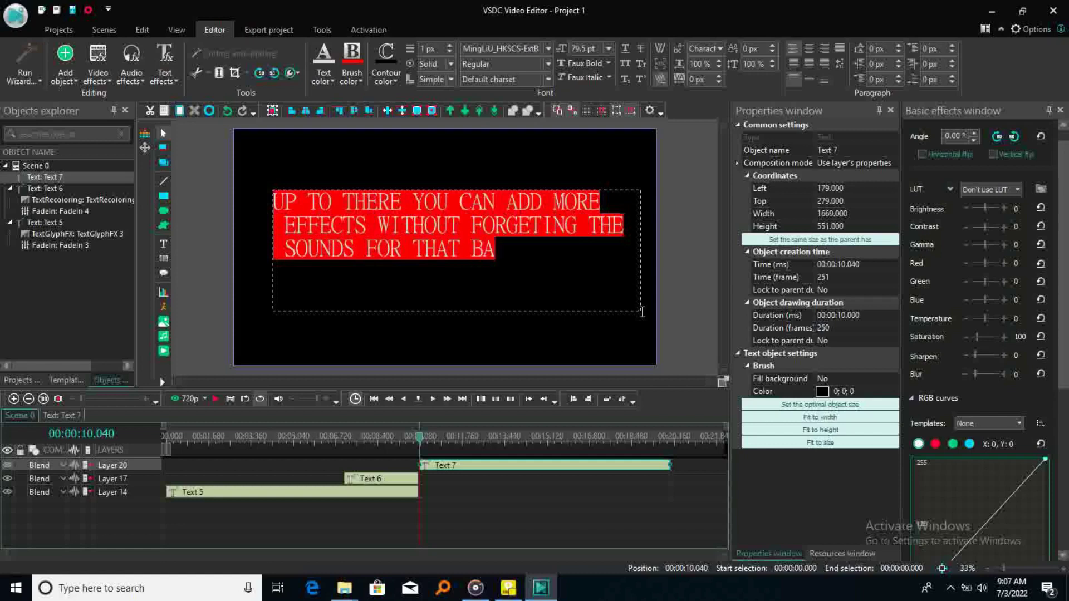
{"action": "type", "text": "CGRO"}
{"action": "type", "text": "UND "}
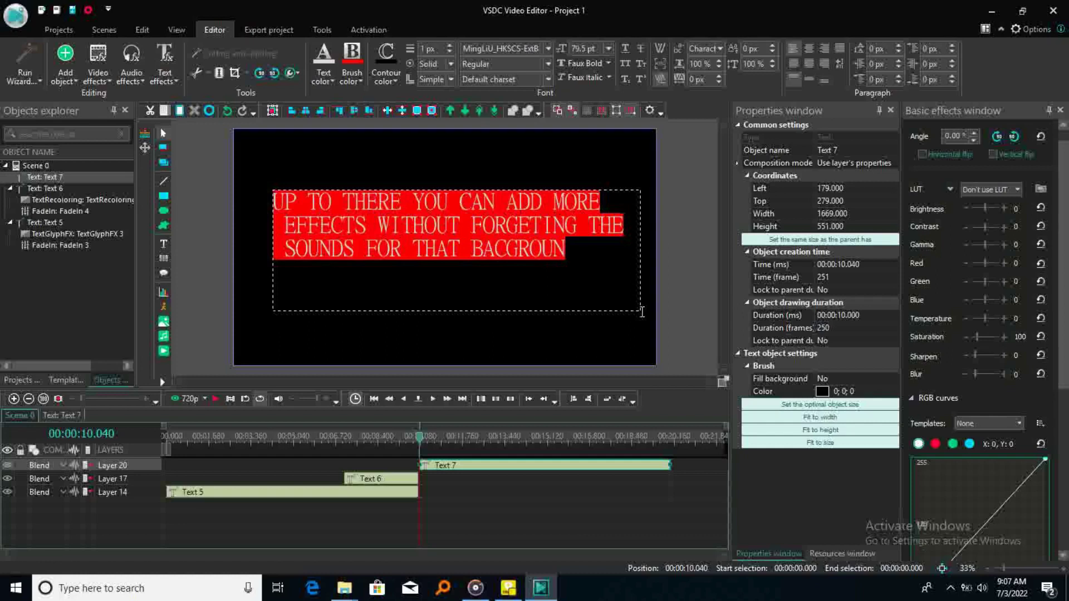
{"action": "type", "text": "M\\"}
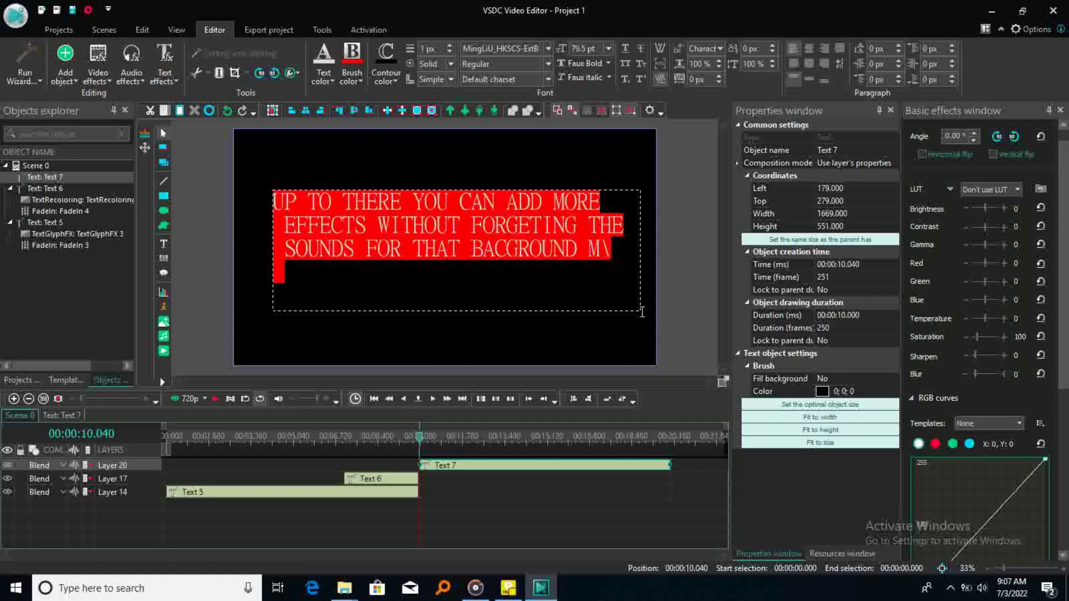
{"action": "key", "text": "BackSpace"}
{"action": "key", "text": "BackSpace"}
{"action": "key", "text": "BackSpace"}
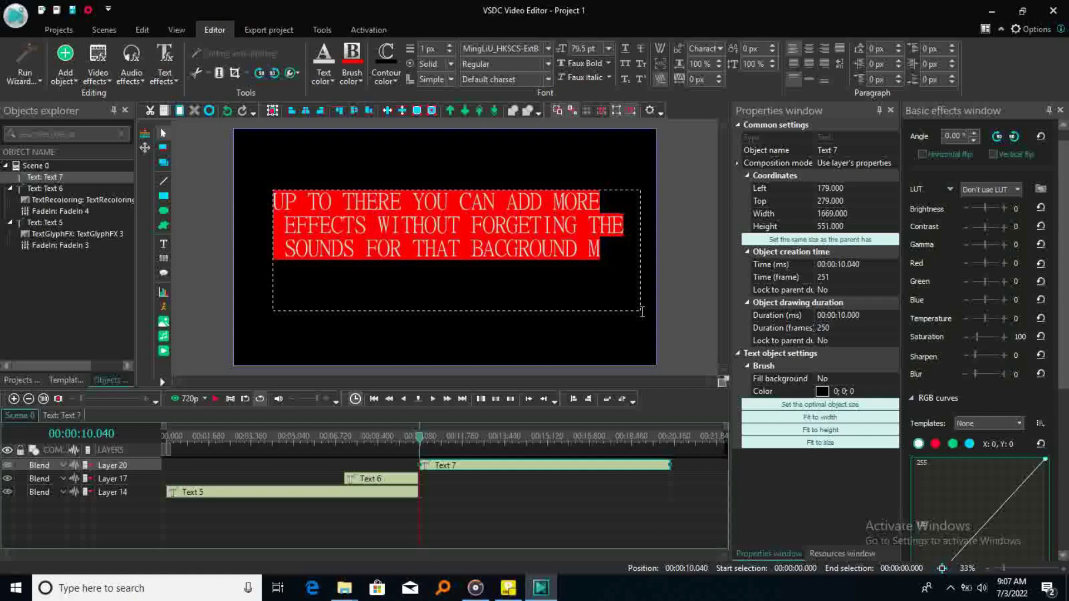
{"action": "type", "text": "VIDE"}
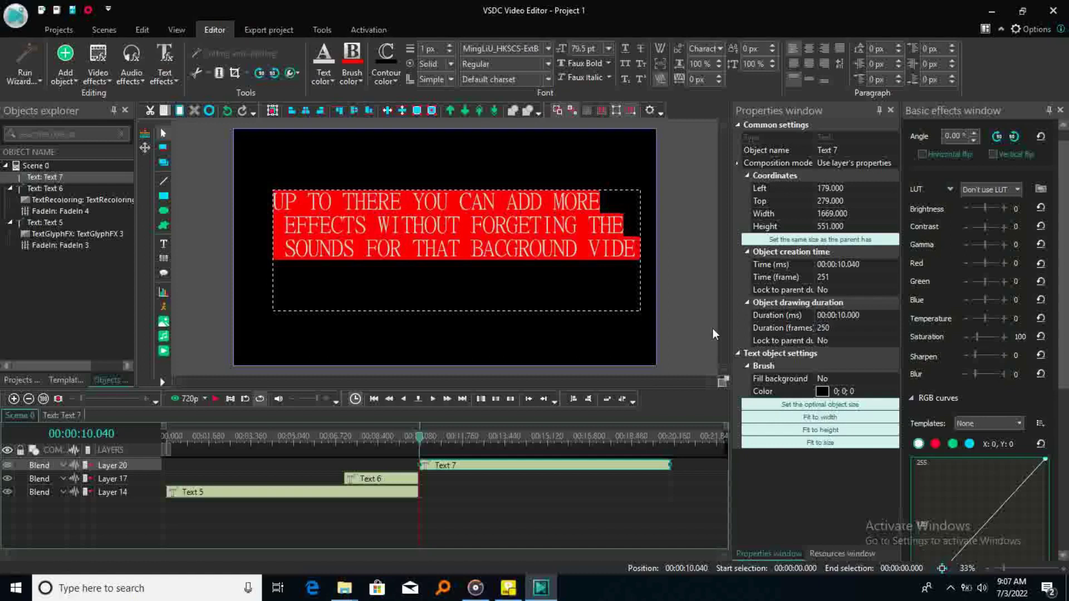
- Fit the message text to the size of its box and remove the red brush background from all of its lines
{"action": "left_click", "coordinate": [807, 442]}
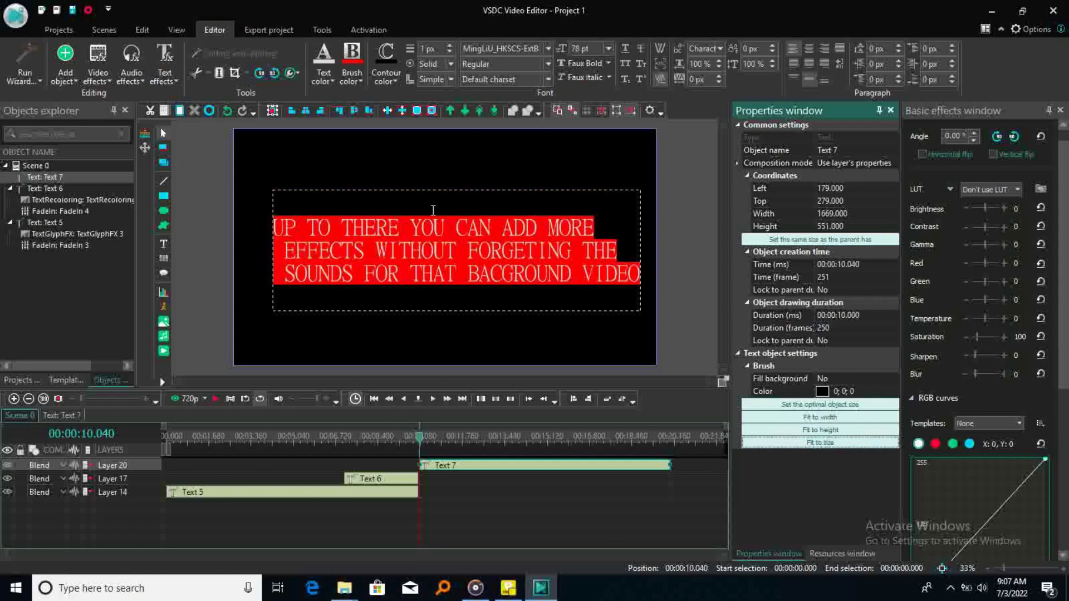
{"action": "left_click_drag", "start_coordinate": [625, 282], "coordinate": [274, 209]}
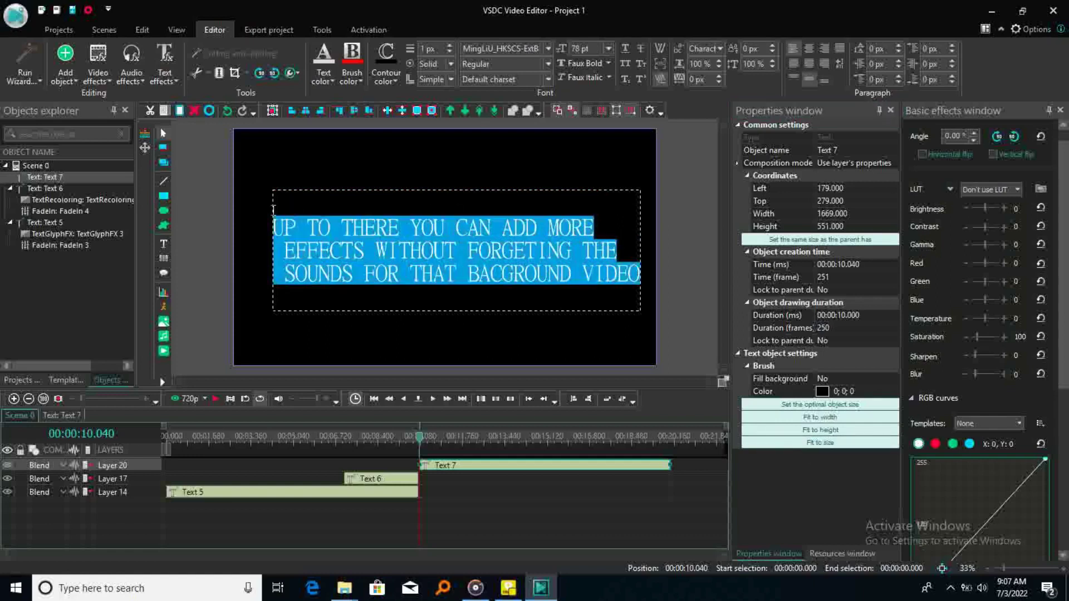
{"action": "left_click", "coordinate": [362, 79]}
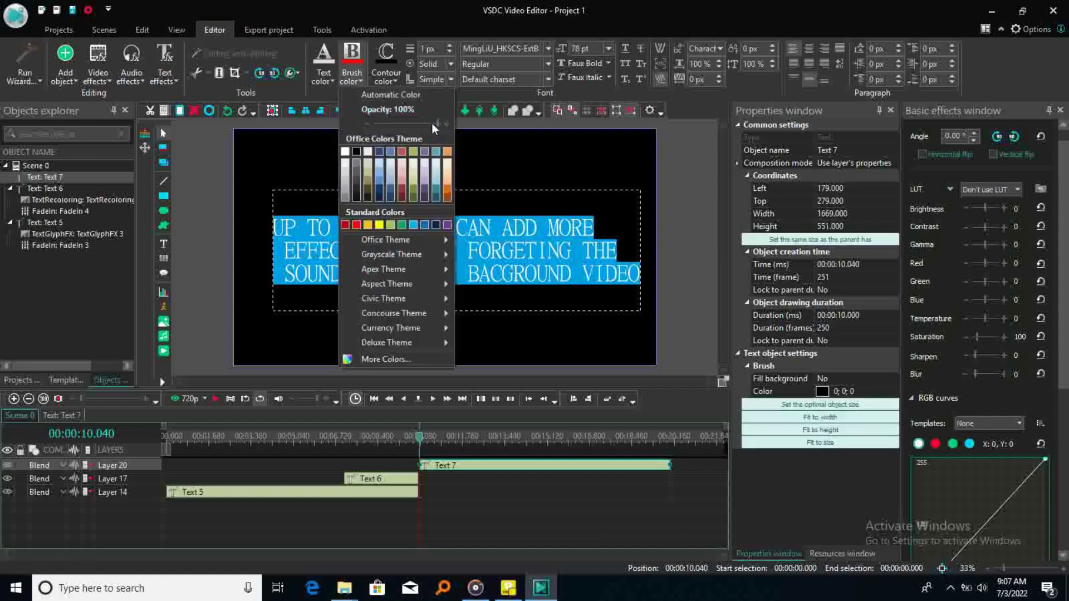
{"action": "left_click", "coordinate": [459, 174]}
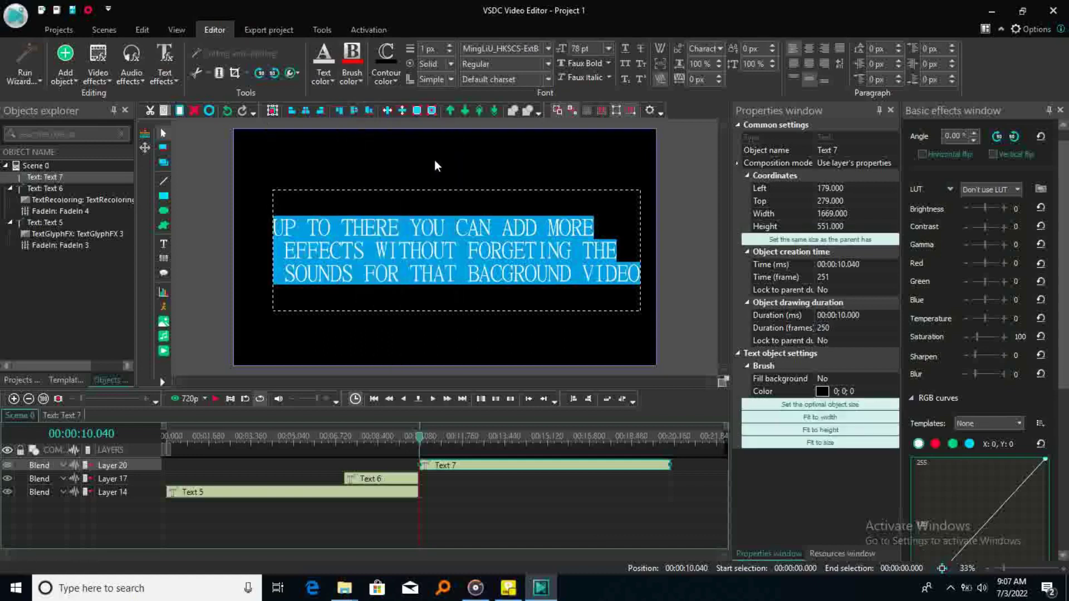
{"action": "left_click", "coordinate": [435, 161]}
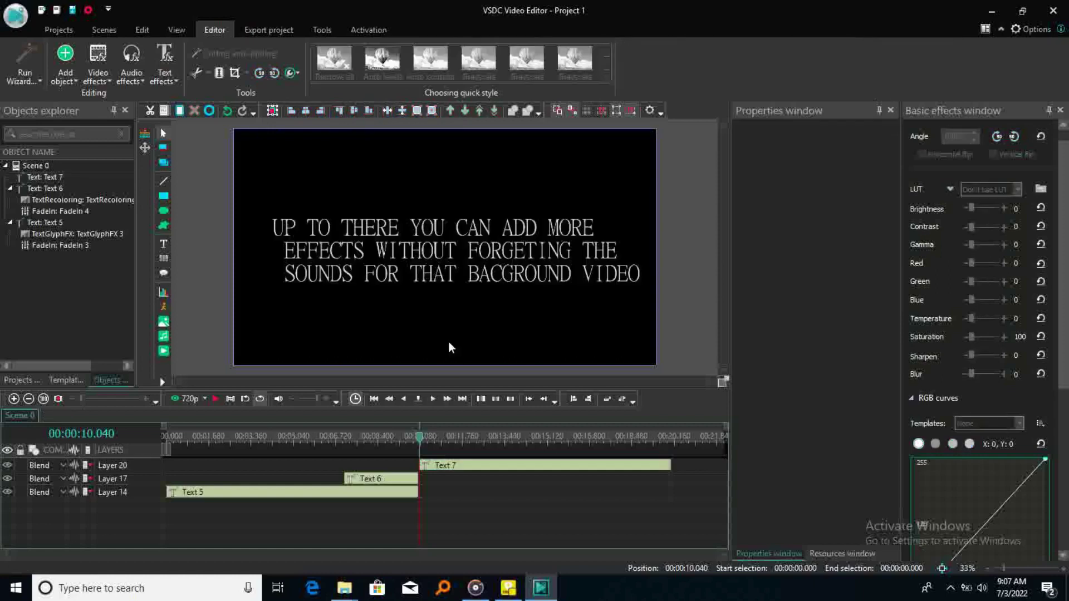
- Shorten the message text's clip on the timeline to a duration of 0.2 s
{"action": "left_click", "coordinate": [494, 470]}
{"action": "left_click_drag", "start_coordinate": [668, 462], "coordinate": [422, 480]}
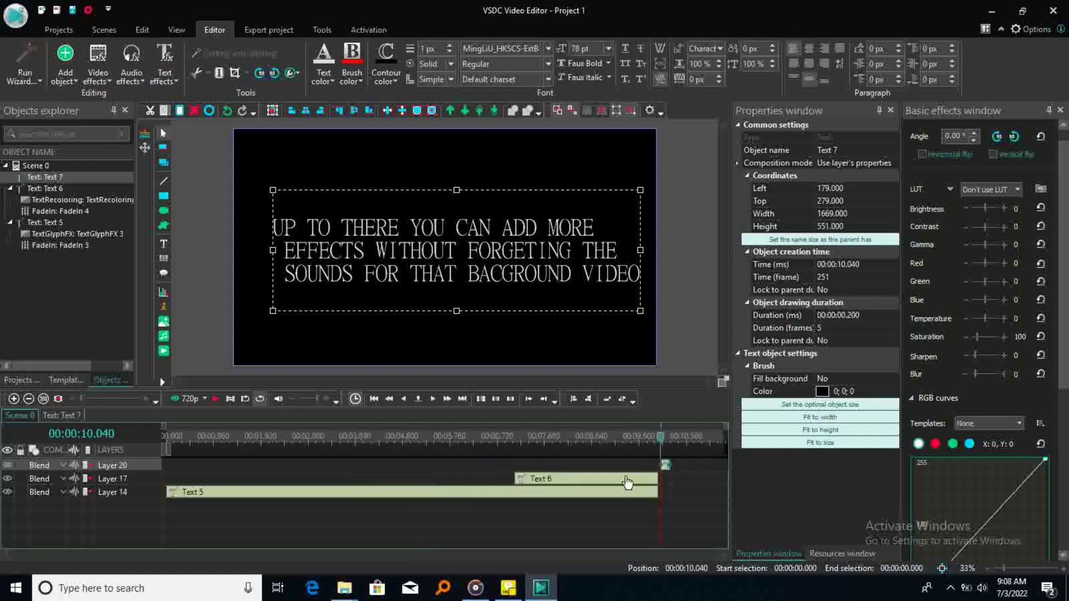
- Add a new text object starting at 10.240 s, with a box about 1480 by 370 pixels in the middle of the frame
{"action": "left_click_drag", "start_coordinate": [663, 443], "coordinate": [671, 444]}
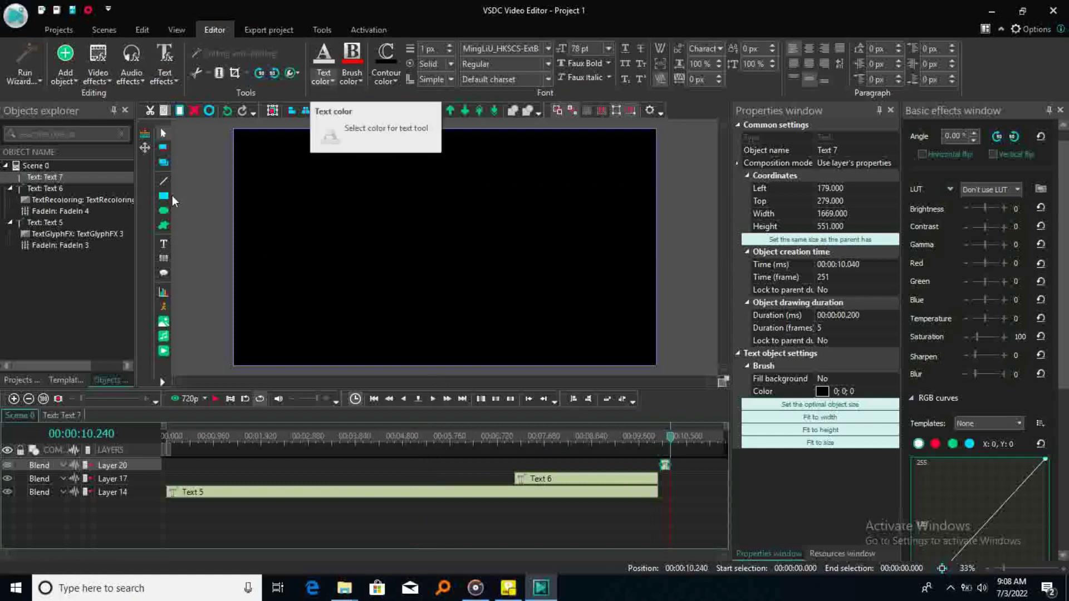
{"action": "left_click", "coordinate": [159, 244]}
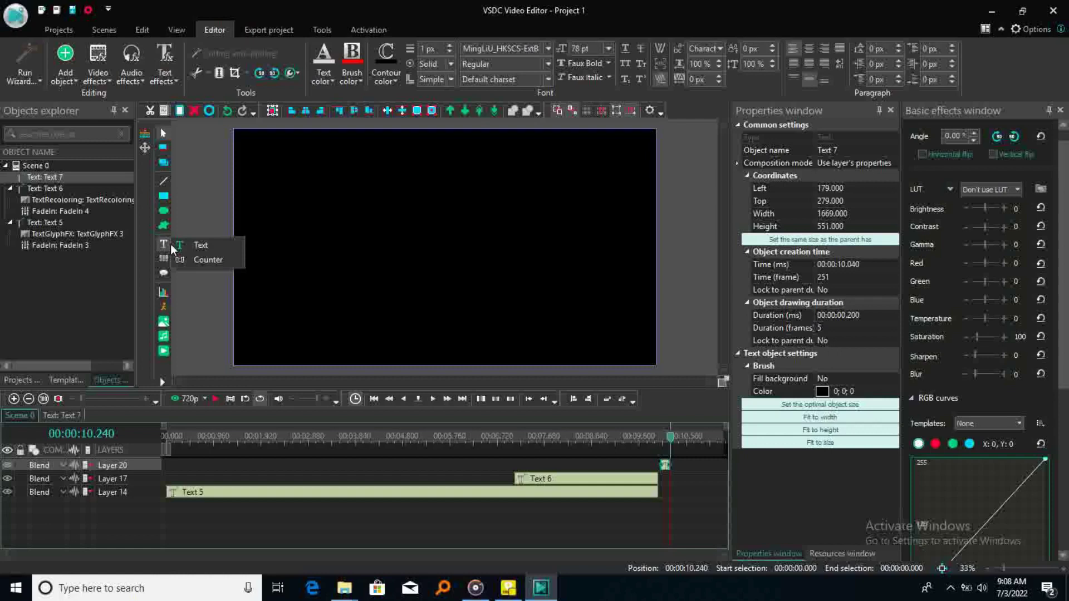
{"action": "left_click", "coordinate": [215, 248]}
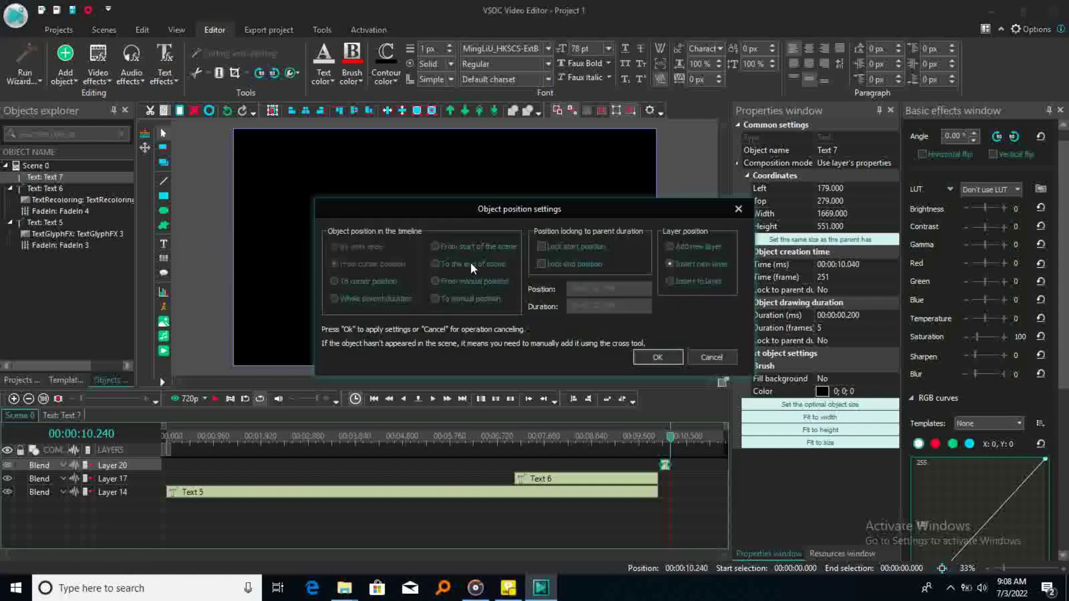
{"action": "left_click", "coordinate": [657, 357]}
{"action": "left_click_drag", "start_coordinate": [289, 210], "coordinate": [615, 291]}
- Enter "THEN EXPORT LIKE THE FOLLOWED STEP" in the new text box and fit the text to the box size
{"action": "type", "text": "THEN"}
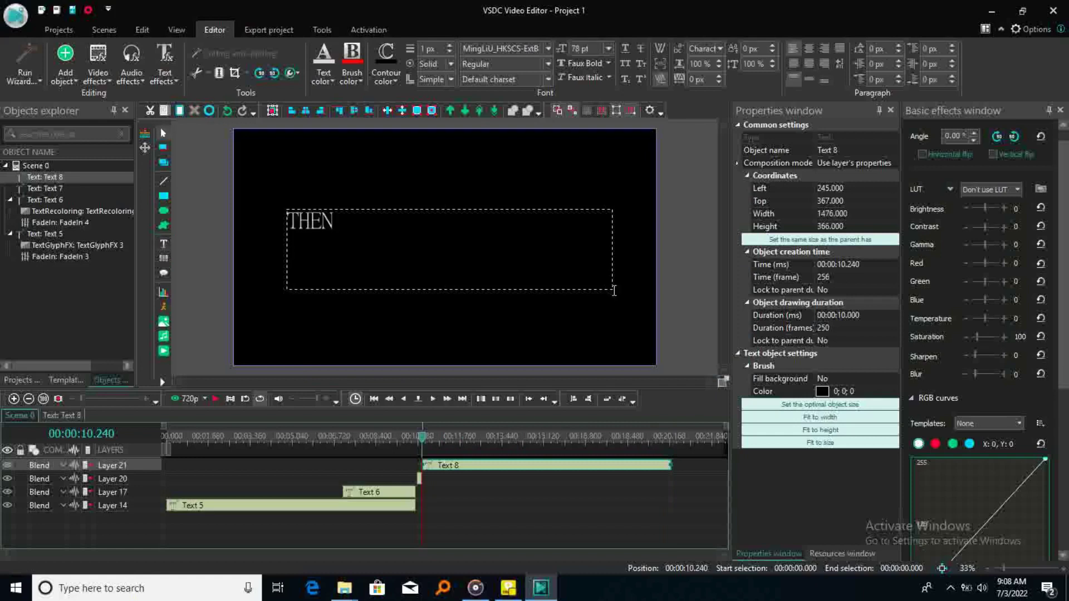
{"action": "type", "text": " EXPORT"}
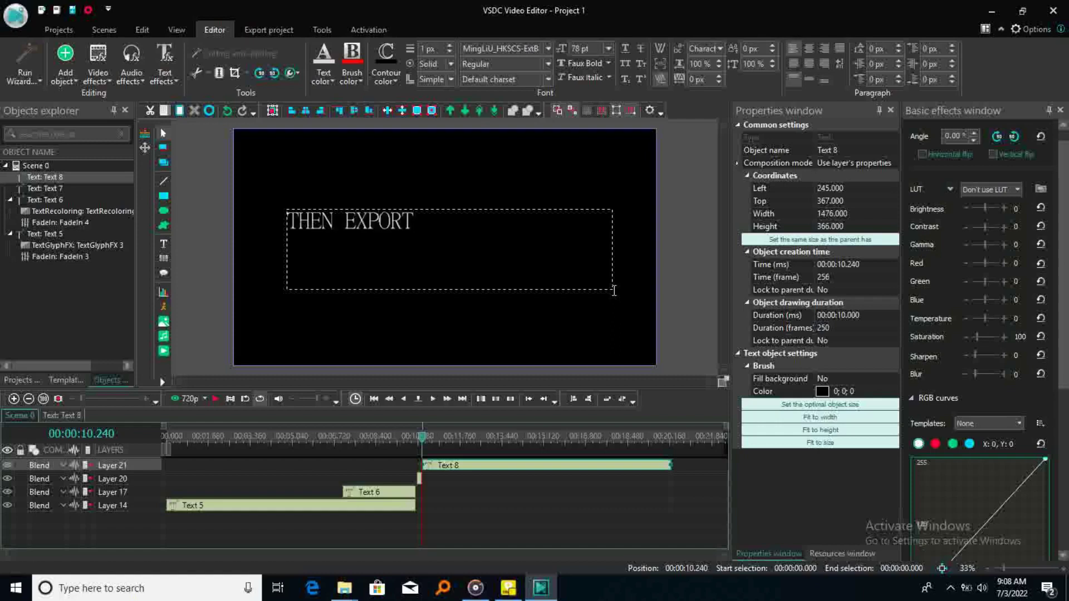
{"action": "type", "text": " LIKE THE "}
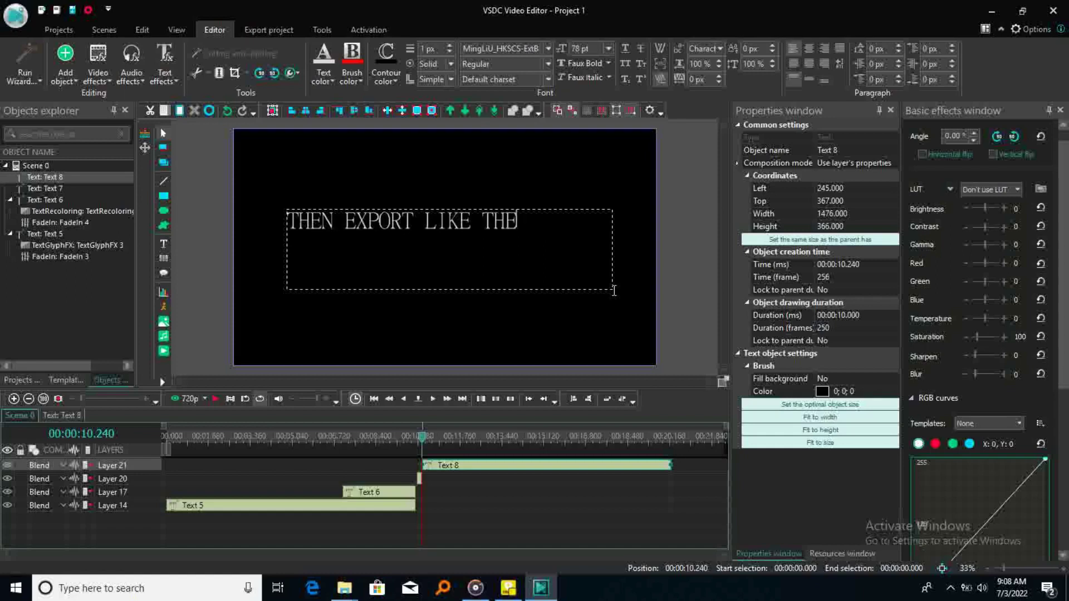
{"action": "type", "text": "FOLLOE"}
{"action": "key", "text": "BackSpace"}
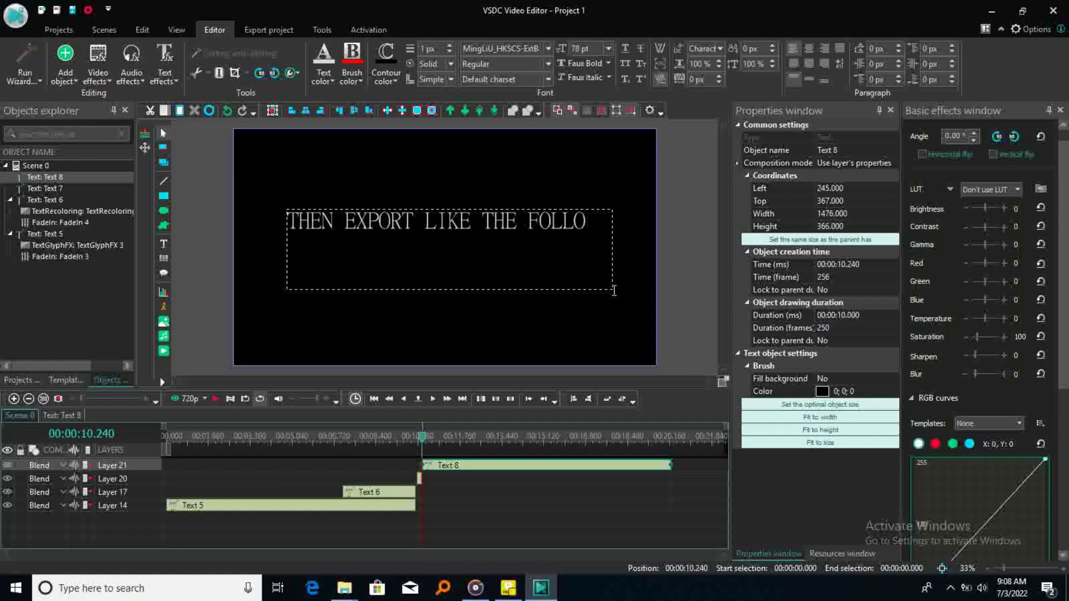
{"action": "type", "text": "WE STEP"}
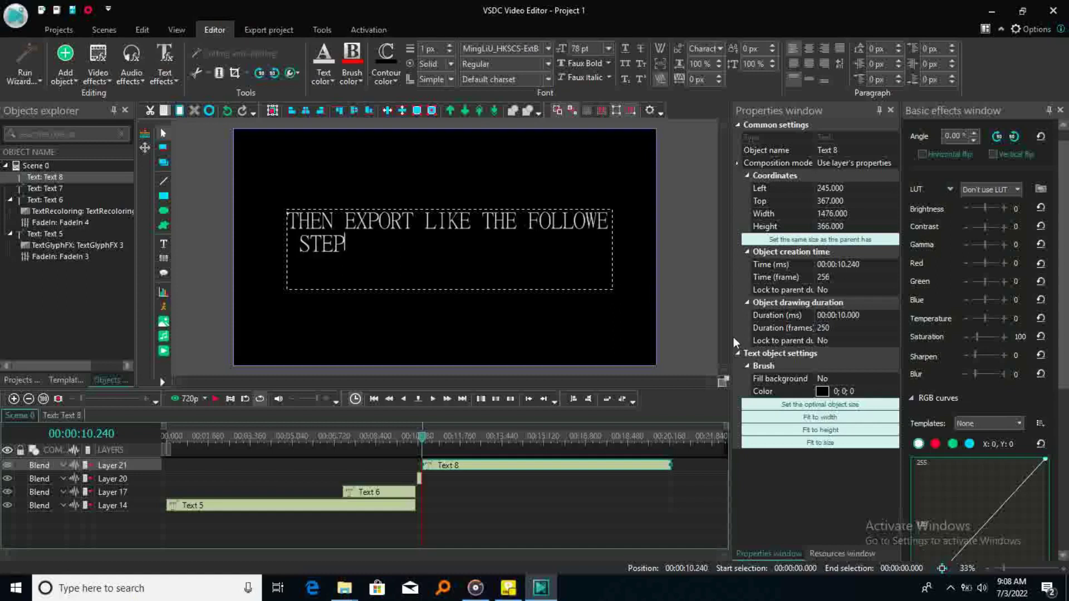
{"action": "left_click", "coordinate": [806, 444]}
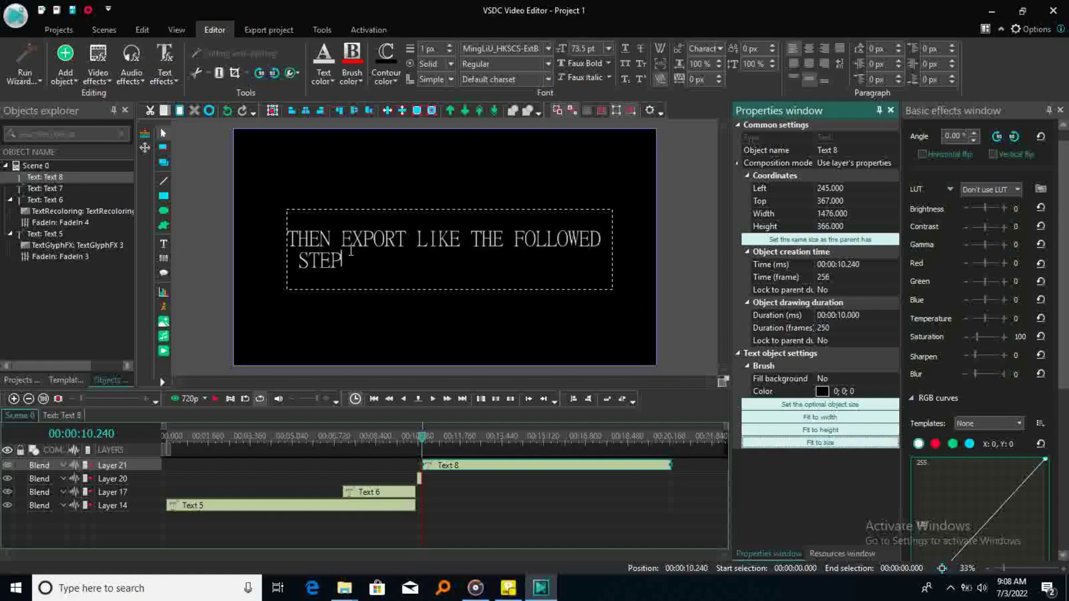
{"action": "left_click", "coordinate": [303, 169]}
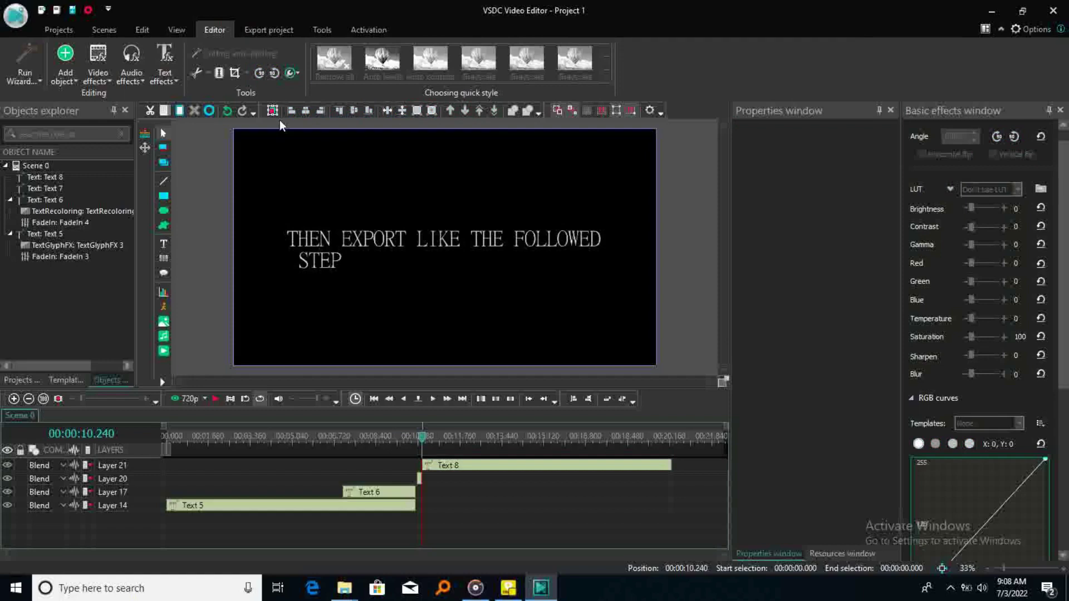
- Set the export output file to an AVI video named "my intro" in the Documents folder
{"action": "left_click", "coordinate": [272, 31]}
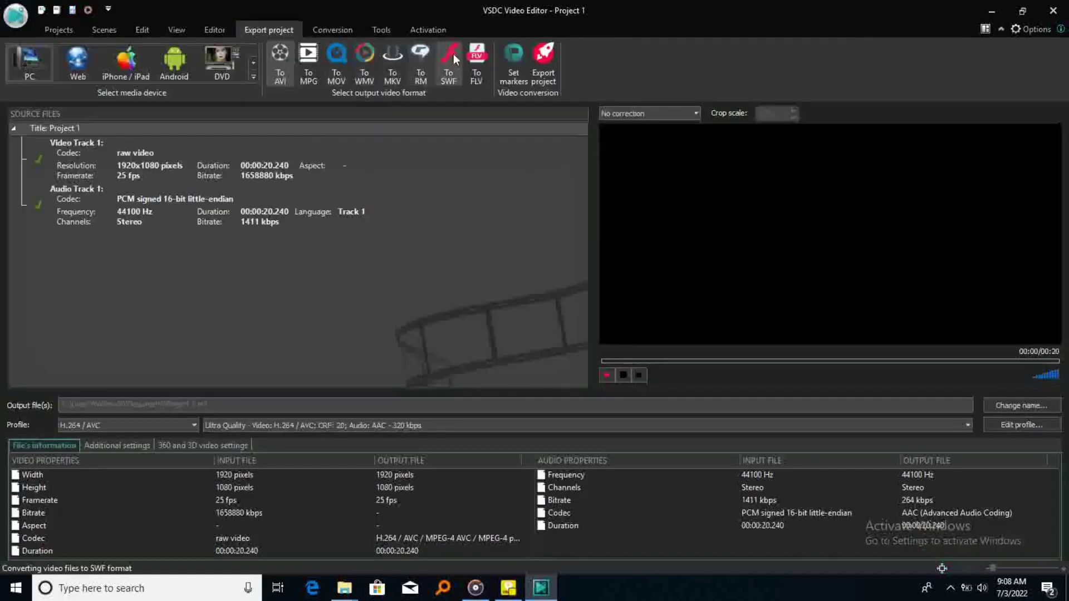
{"action": "left_click", "coordinate": [993, 404]}
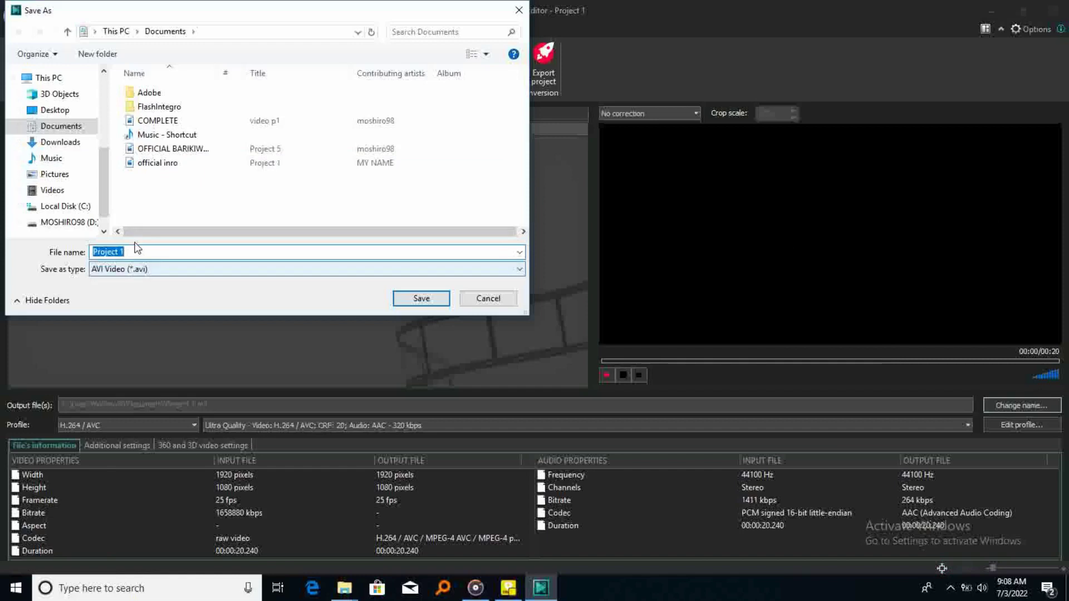
{"action": "type", "text": "m"}
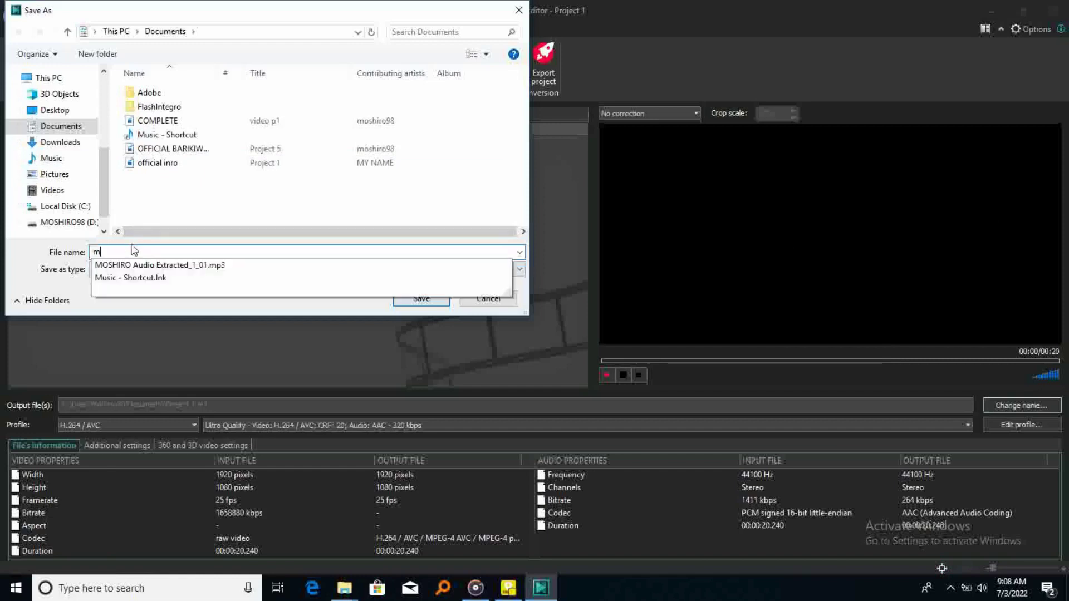
{"action": "type", "text": "t"}
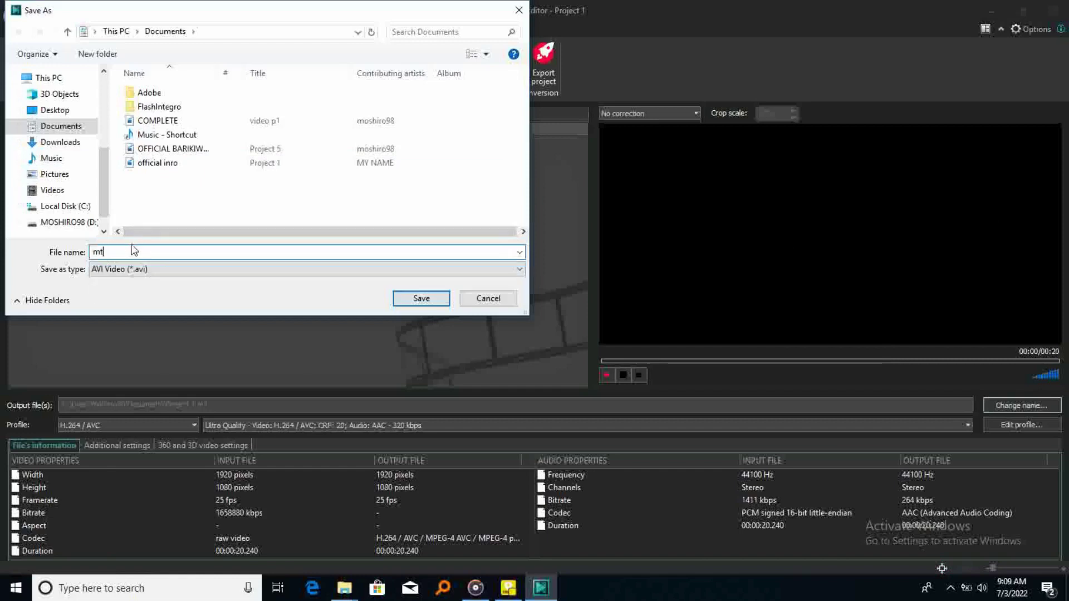
{"action": "key", "text": "BackSpace"}
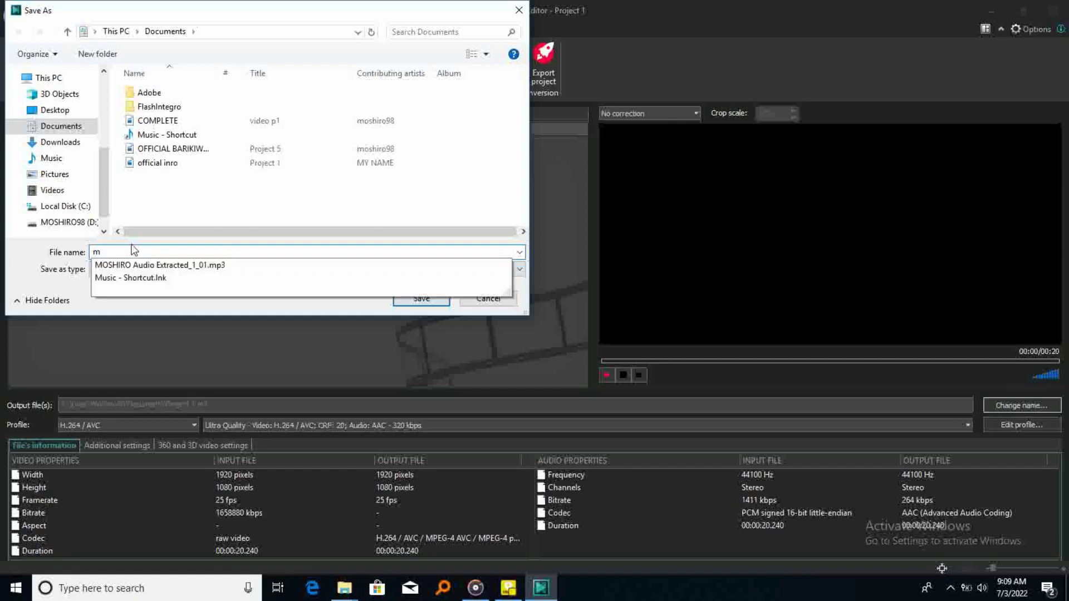
{"action": "type", "text": "y "}
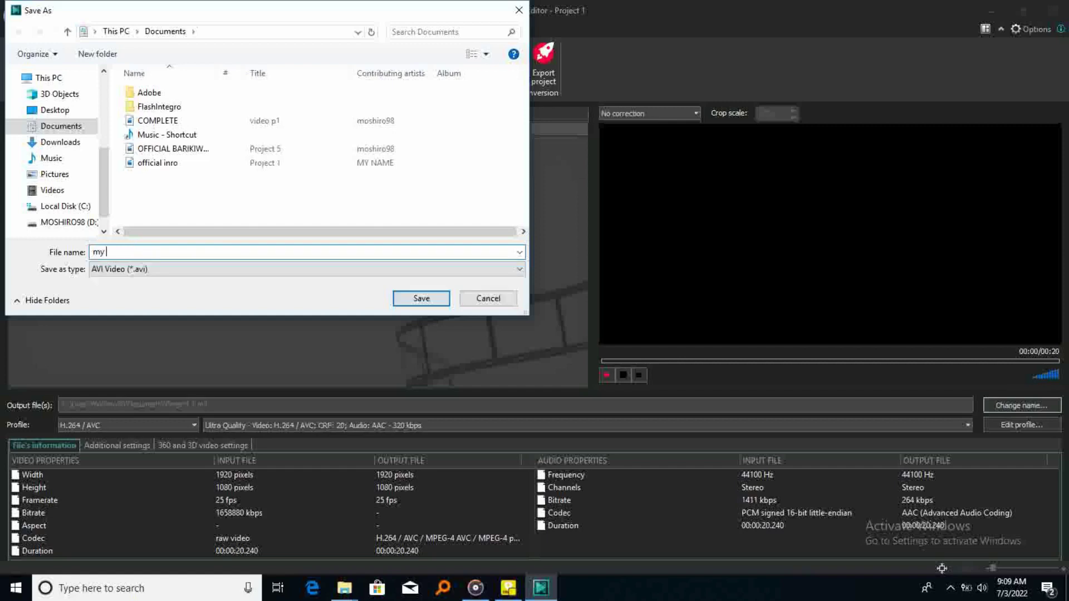
{"action": "type", "text": "intro"}
{"action": "left_click", "coordinate": [410, 299]}
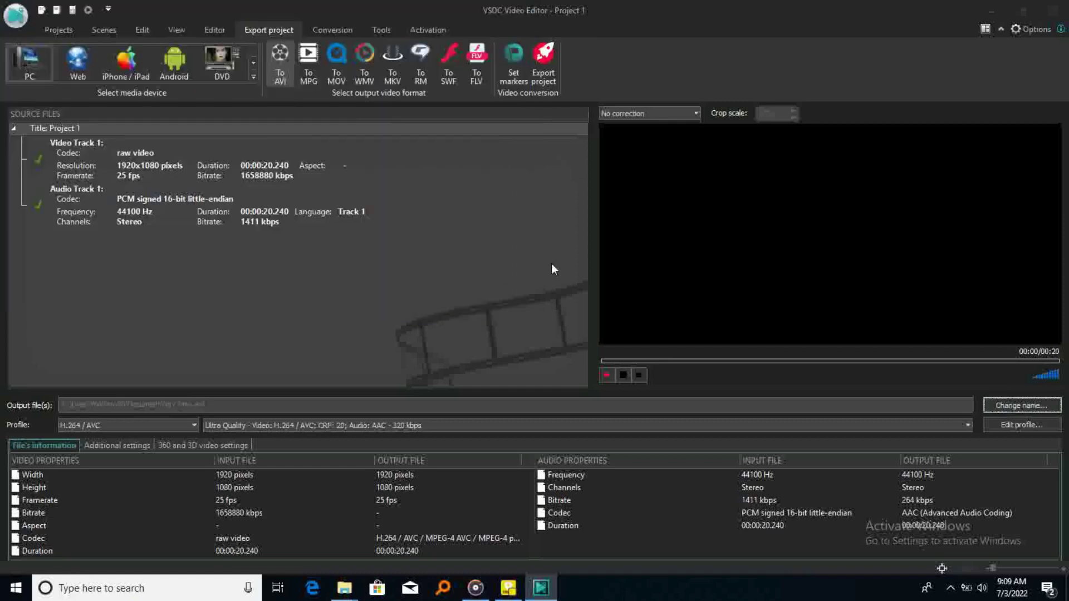
- Export the project to the AVI file without the premium features
{"action": "left_click", "coordinate": [543, 63]}
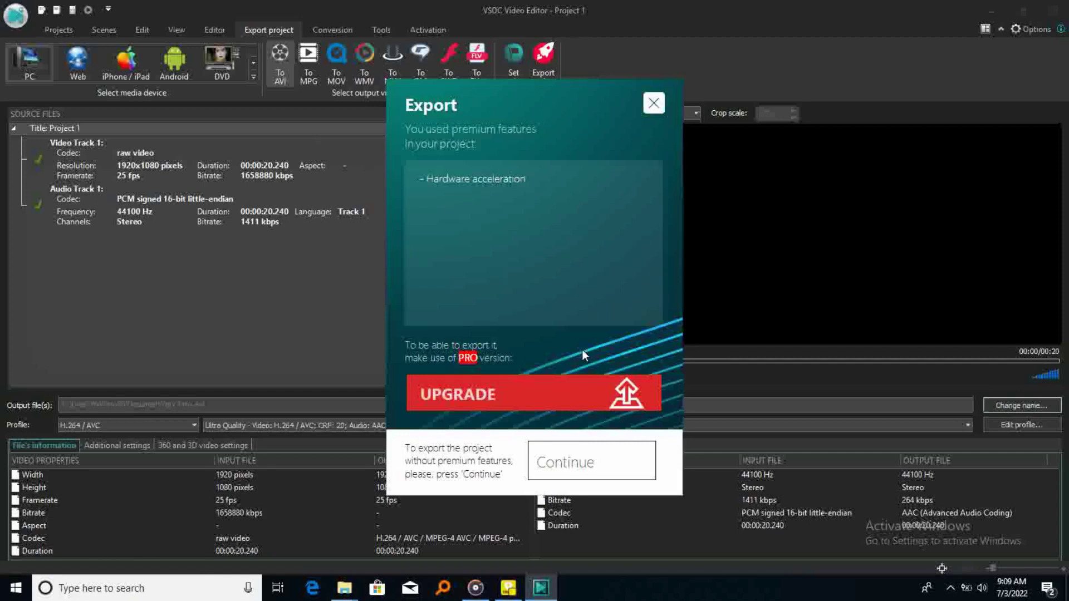
{"action": "left_click", "coordinate": [578, 462]}
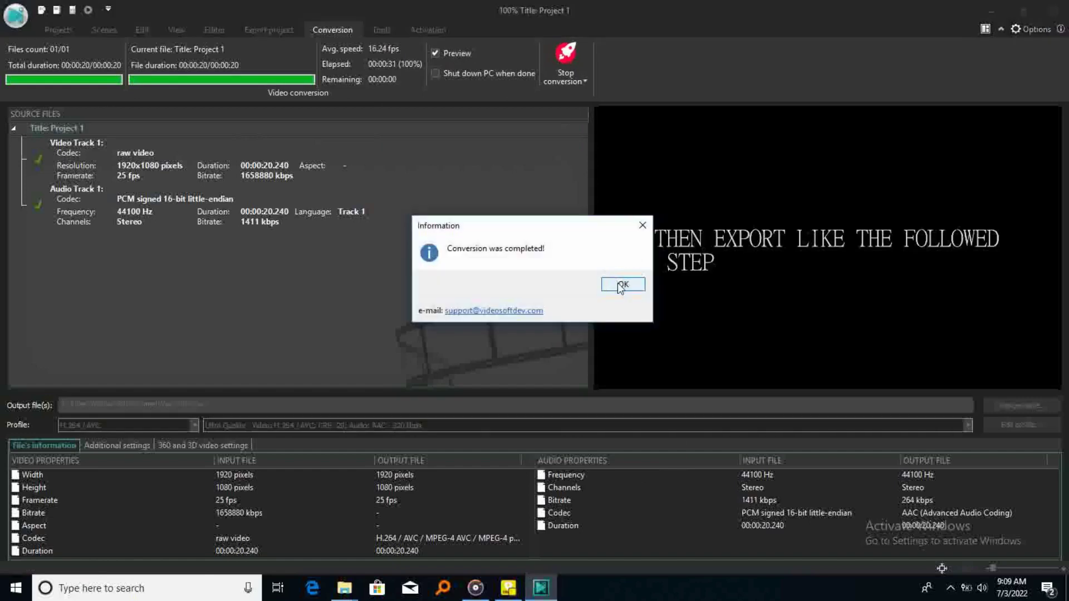
{"action": "left_click", "coordinate": [619, 285]}
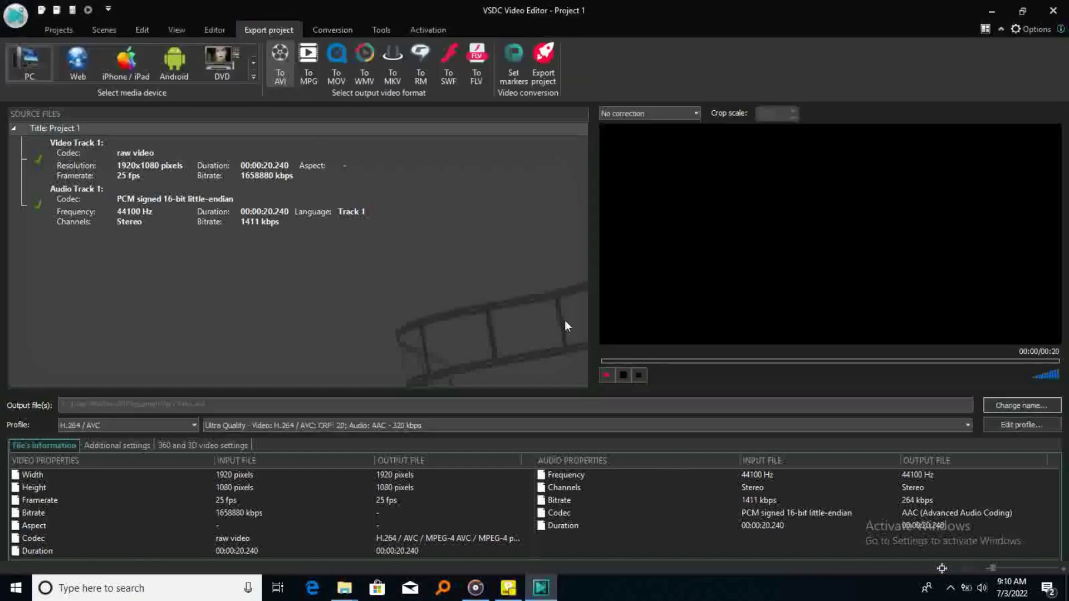
- Switch to Everything, search for "my intro" and open my intro.avi to watch the exported video
{"action": "left_click", "coordinate": [443, 589]}
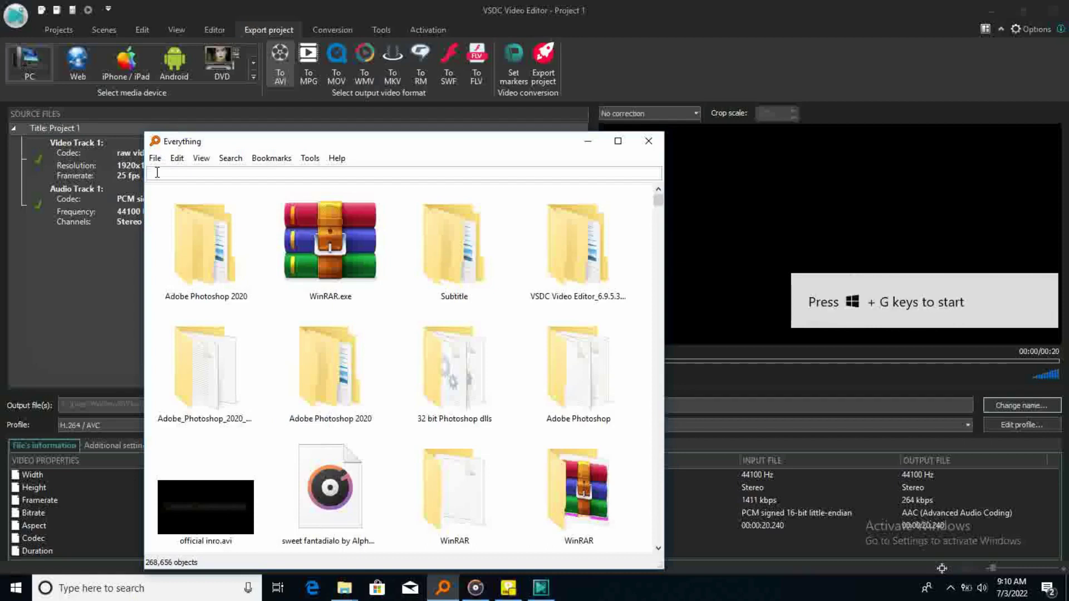
{"action": "type", "text": "my"}
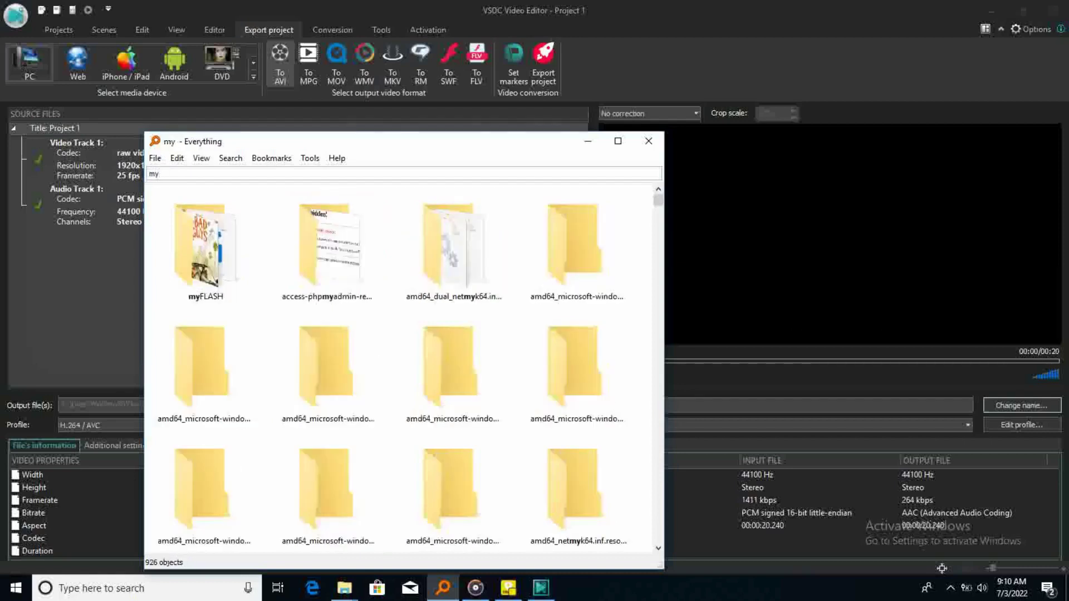
{"action": "type", "text": " int"}
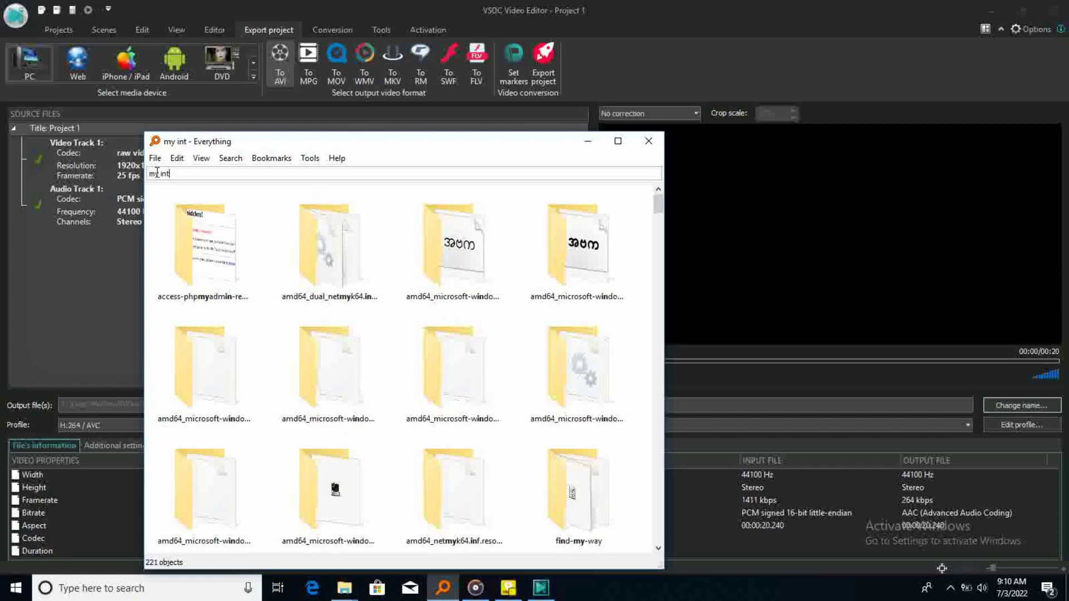
{"action": "type", "text": "ro"}
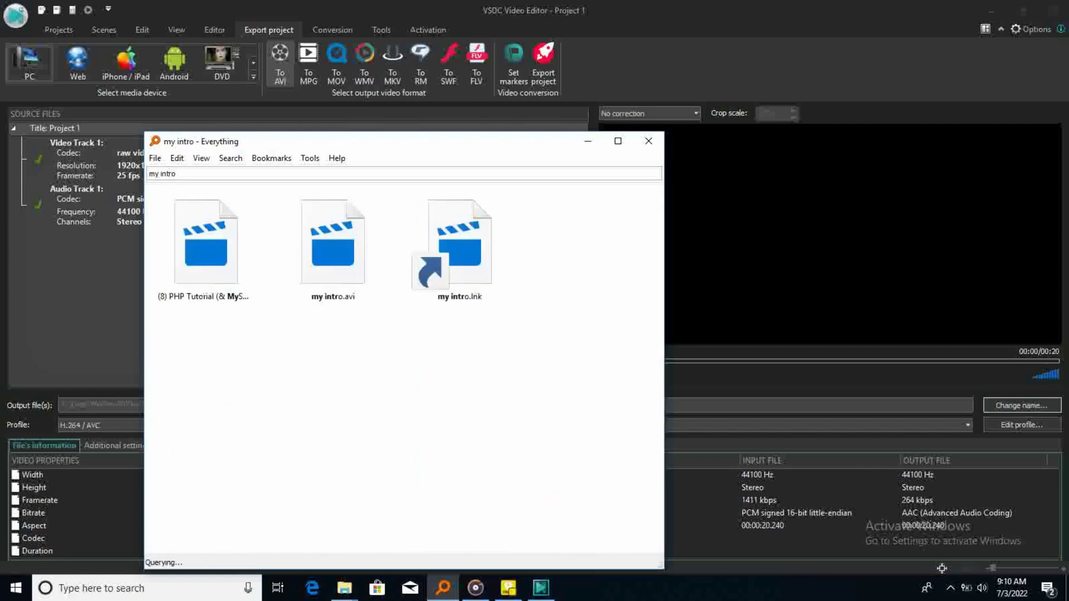
{"action": "right_click", "coordinate": [335, 261]}
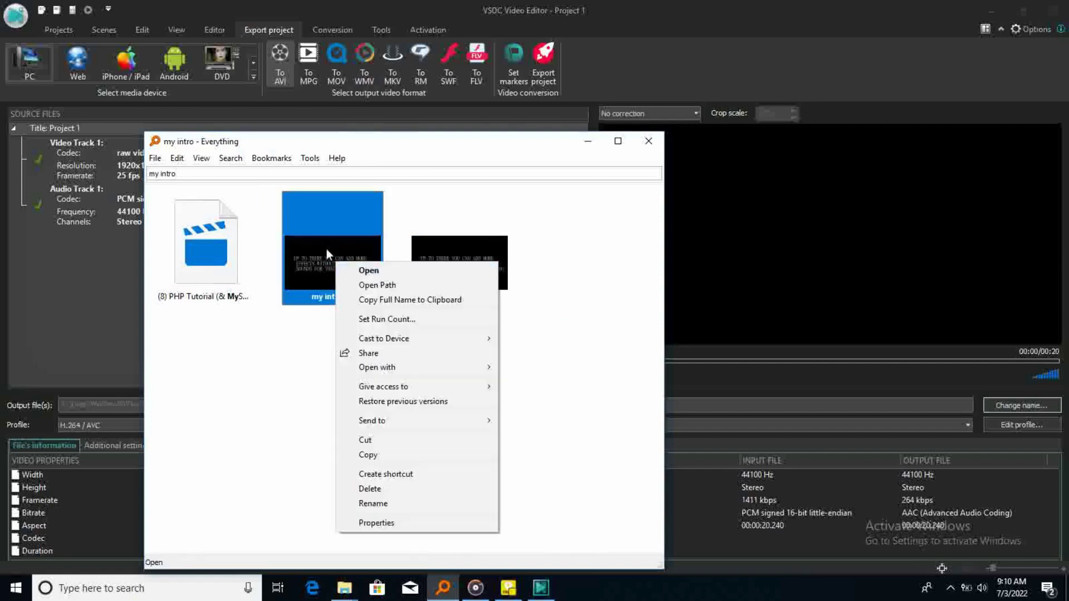
{"action": "left_click", "coordinate": [361, 269]}
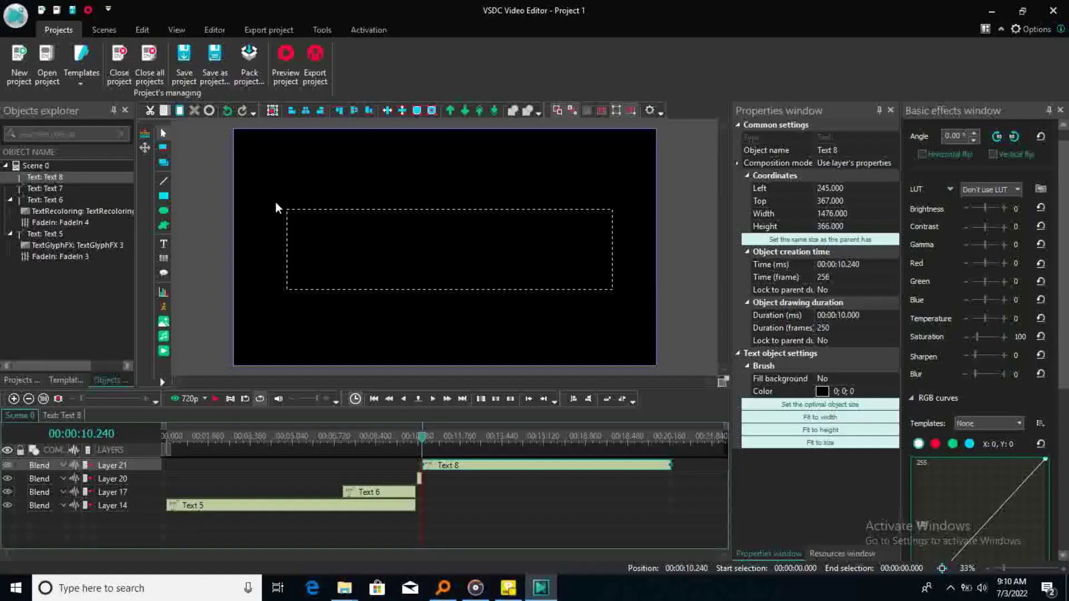
- Replace the export message in the last text object with "you can use ur pure intro now" as its first line
{"action": "type", "text": "you"}
{"action": "type", "text": " can"}
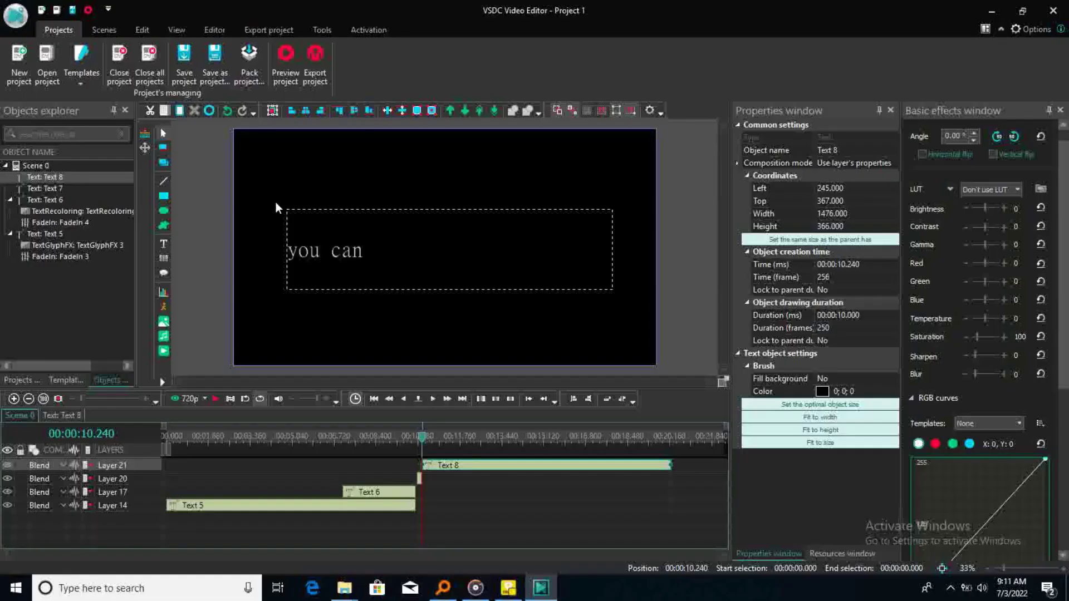
{"action": "type", "text": " use u"}
{"action": "type", "text": "r"}
{"action": "type", "text": " pil"}
{"action": "key", "text": "BackSpace"}
{"action": "key", "text": "BackSpace"}
{"action": "type", "text": "ure intr"}
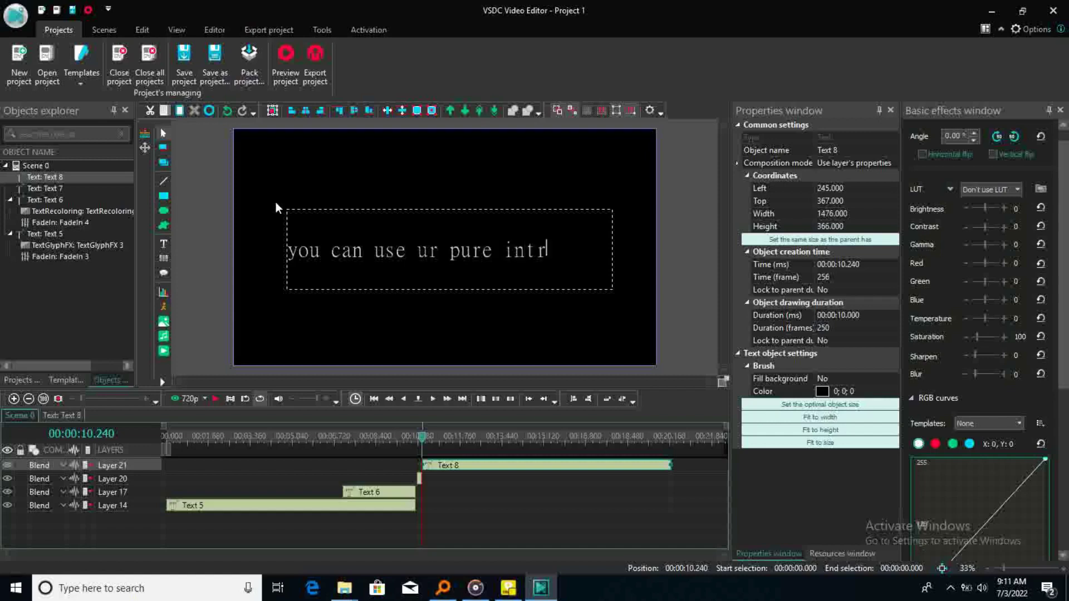
{"action": "type", "text": "o now"}
{"action": "key", "text": "Return"}
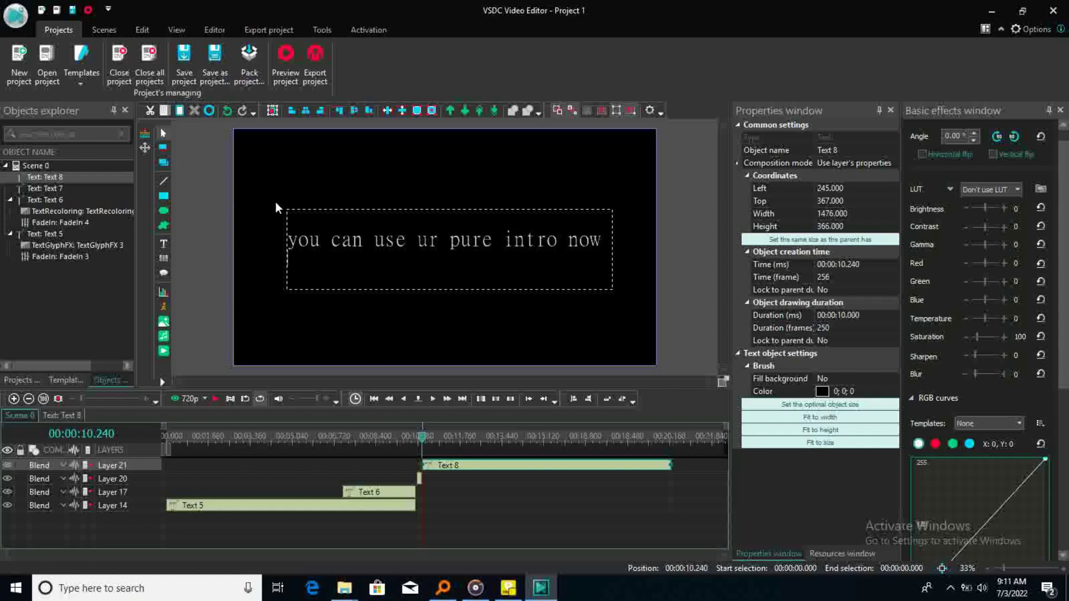
- Add "from your device" as the second line of the message and finish editing the text
{"action": "type", "text": "from your del"}
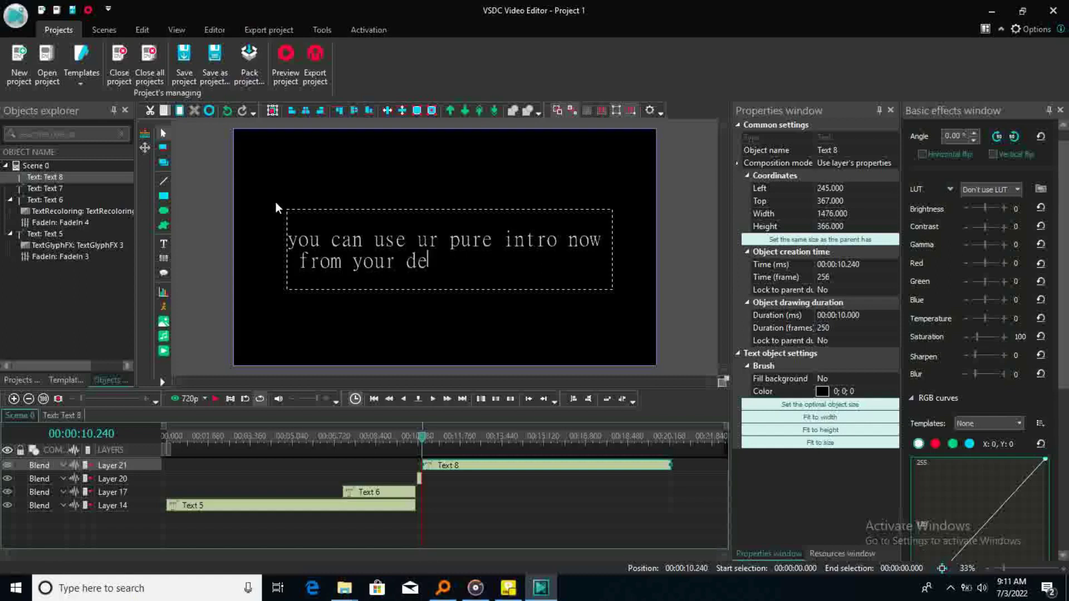
{"action": "key", "text": "BackSpace"}
{"action": "type", "text": "vis"}
{"action": "key", "text": "BackSpace"}
{"action": "type", "text": "ce"}
{"action": "left_click", "coordinate": [326, 304]}
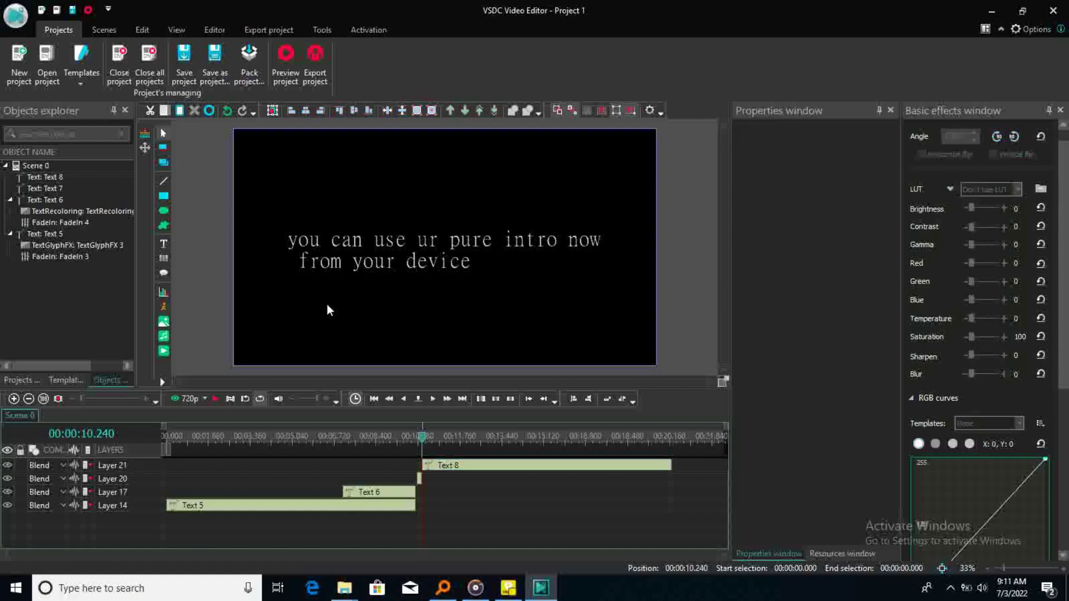